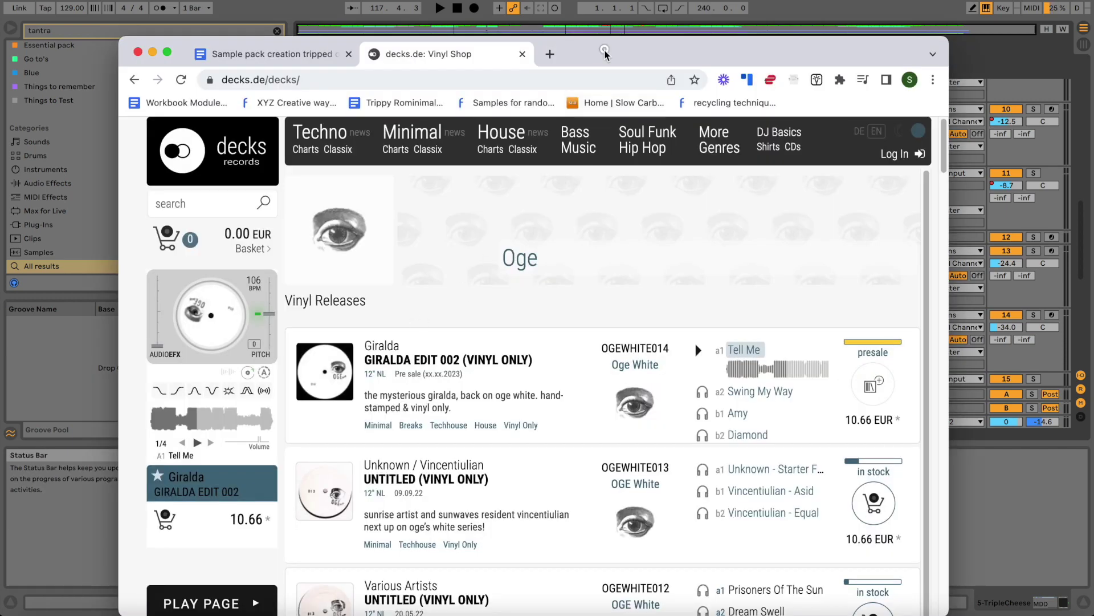
Listen to the Tell Me preview from the Giralda Edit 002 release at an adjusted system volume and stop it
drag(605, 54, 610, 7)
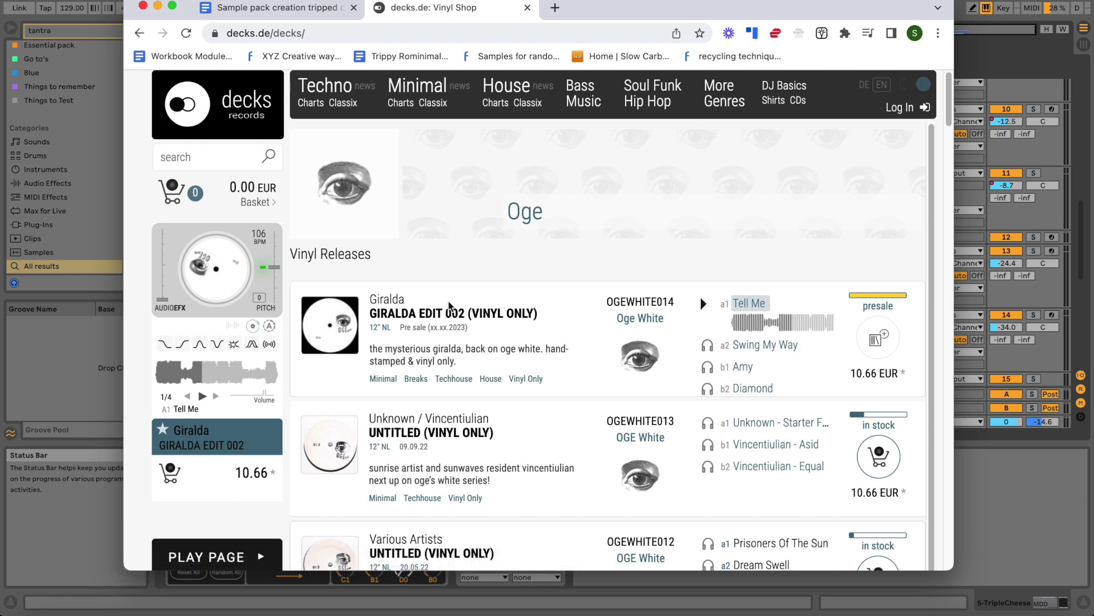
click(705, 311)
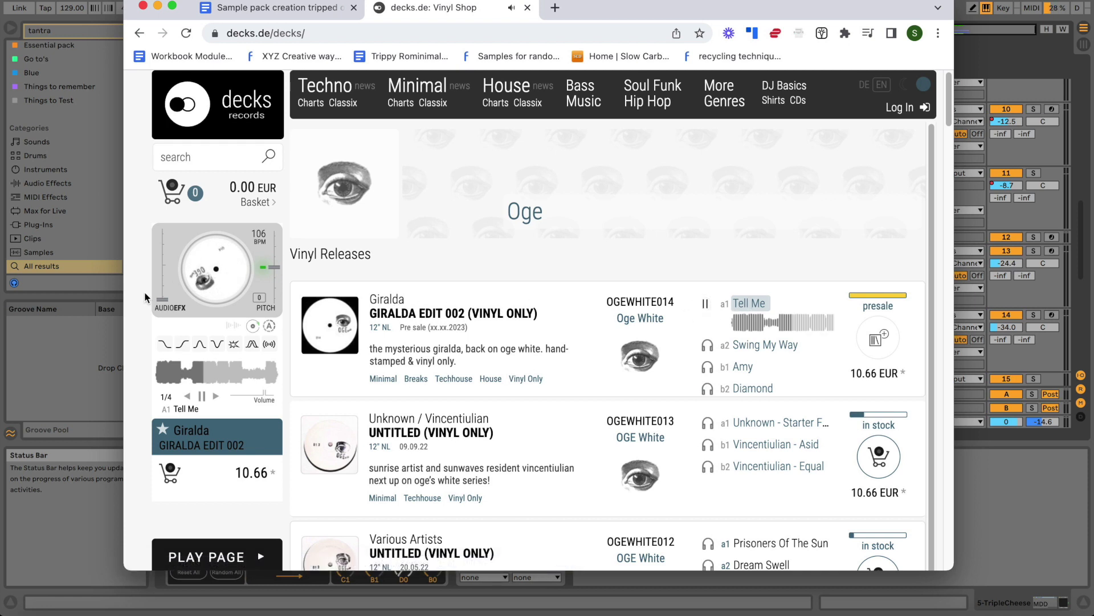
key(XF86AudioRaiseVolume)
key(XF86AudioLowerVolume)
key(XF86AudioLowerVolume)
key(XF86AudioLowerVolume)
key(XF86AudioLowerVolume)
key(XF86AudioLowerVolume)
key(XF86AudioRaiseVolume)
key(XF86AudioRaiseVolume)
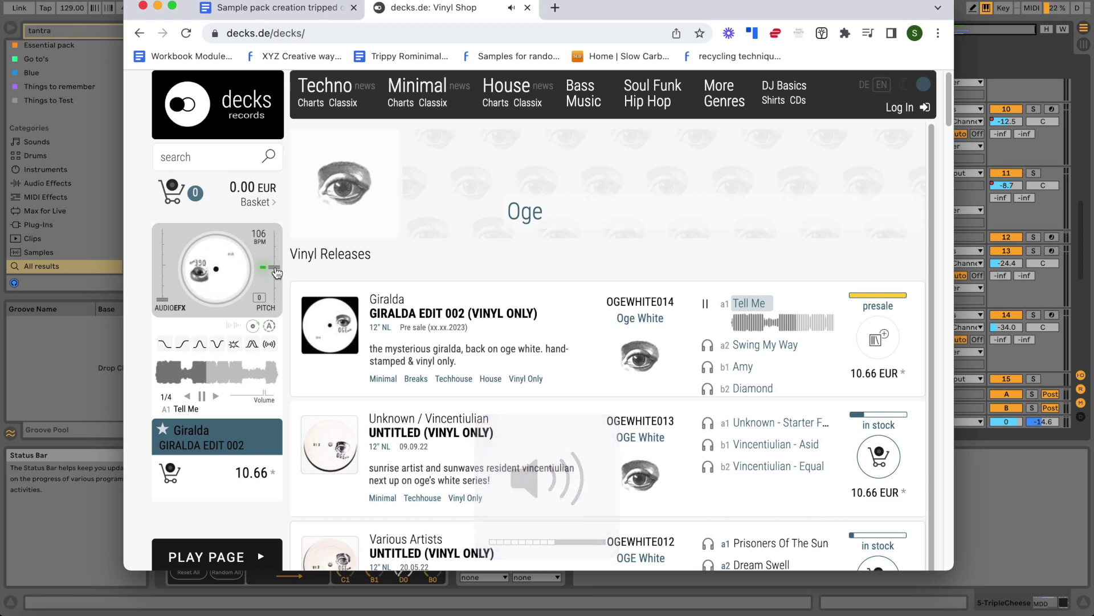
click(189, 375)
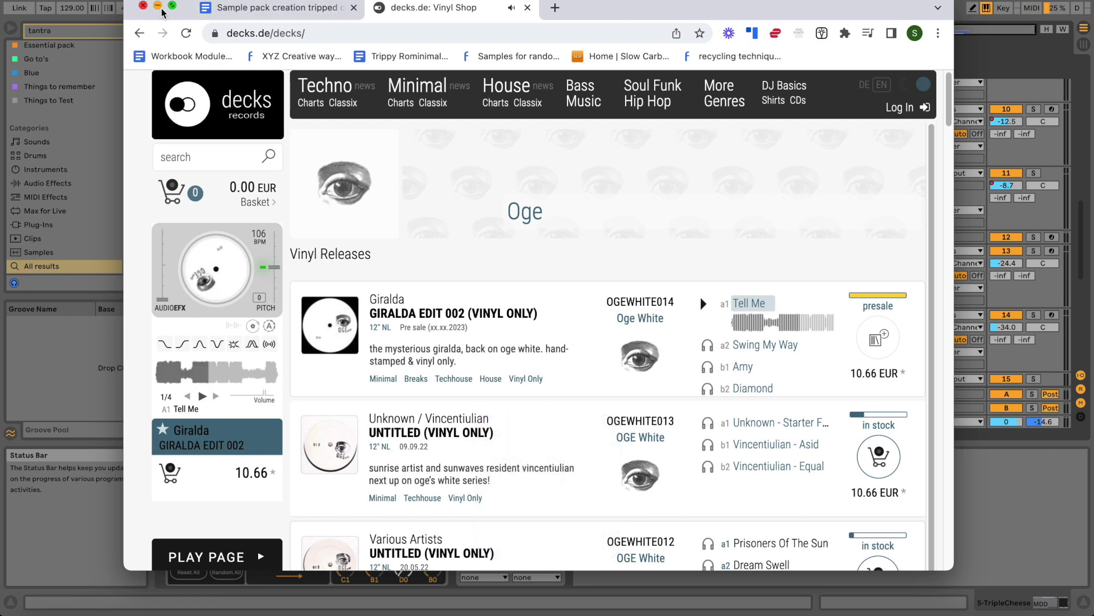
Switch to Ableton Live, play the arrangement from about bar 48, and raise the system volume slightly
click(157, 6)
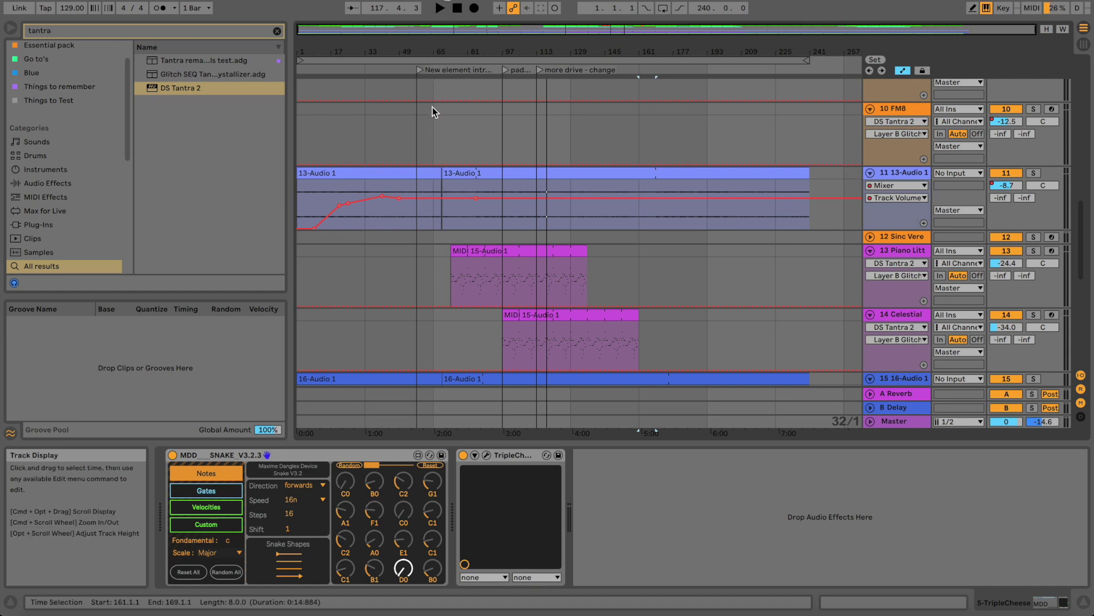
click(398, 70)
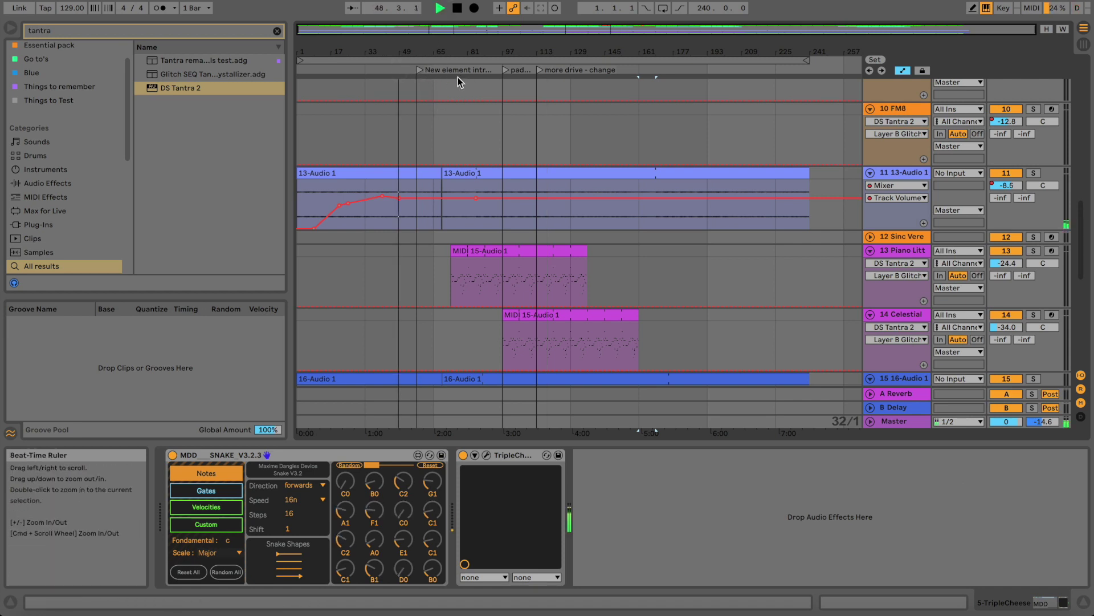
key(XF86AudioRaiseVolume)
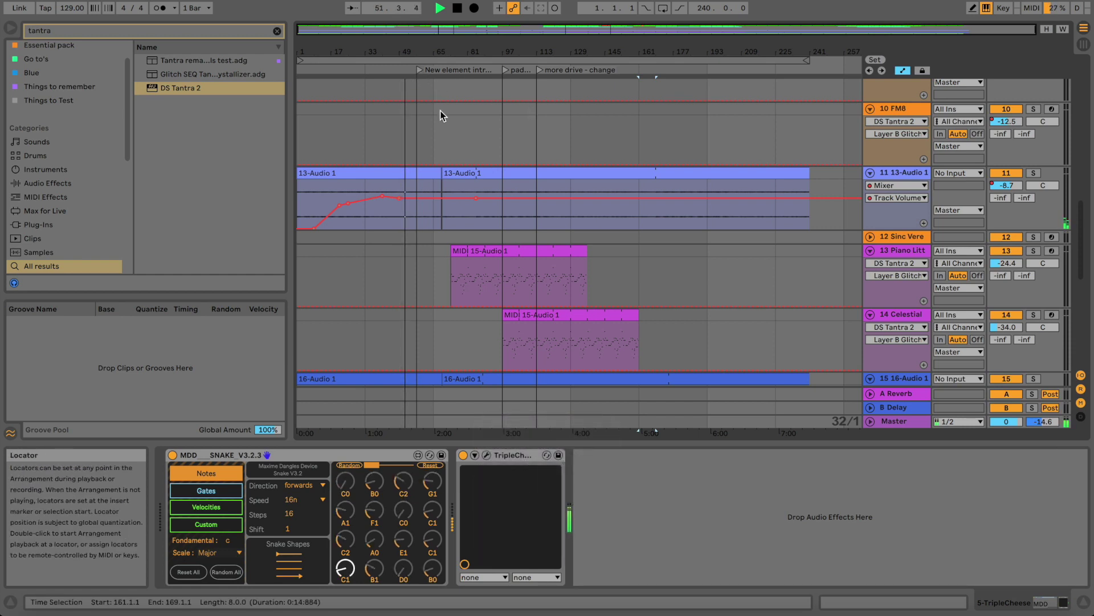
Examine all tracks of the arrangement during playback, from the drum kit and hi-hat loops to the melodic and vocal tracks
scroll(442, 120, down, 5)
scroll(443, 121, up, 2)
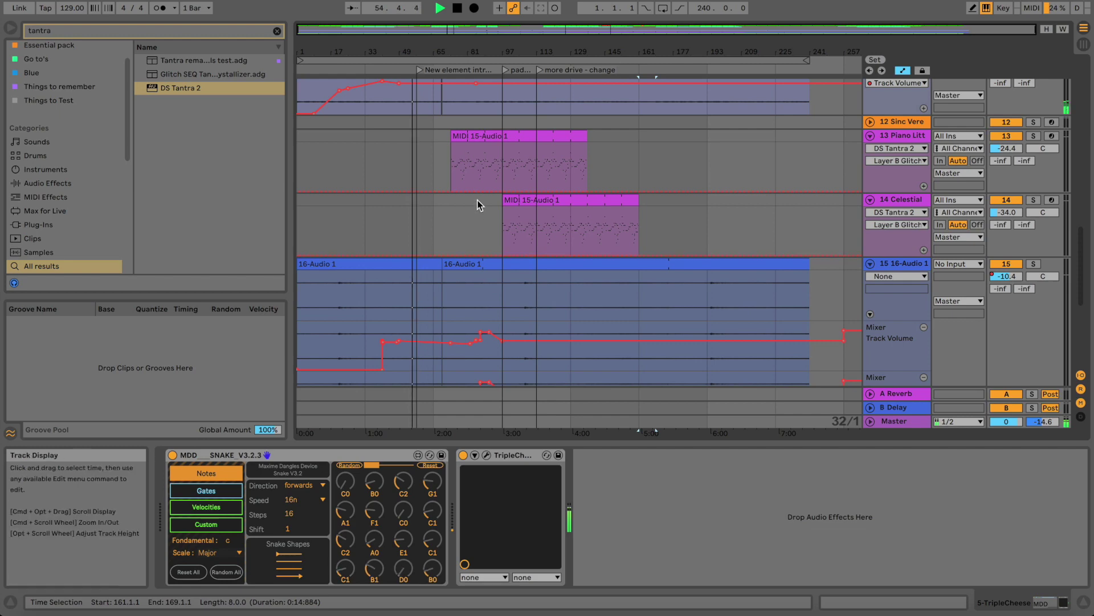
scroll(477, 200, up, 12)
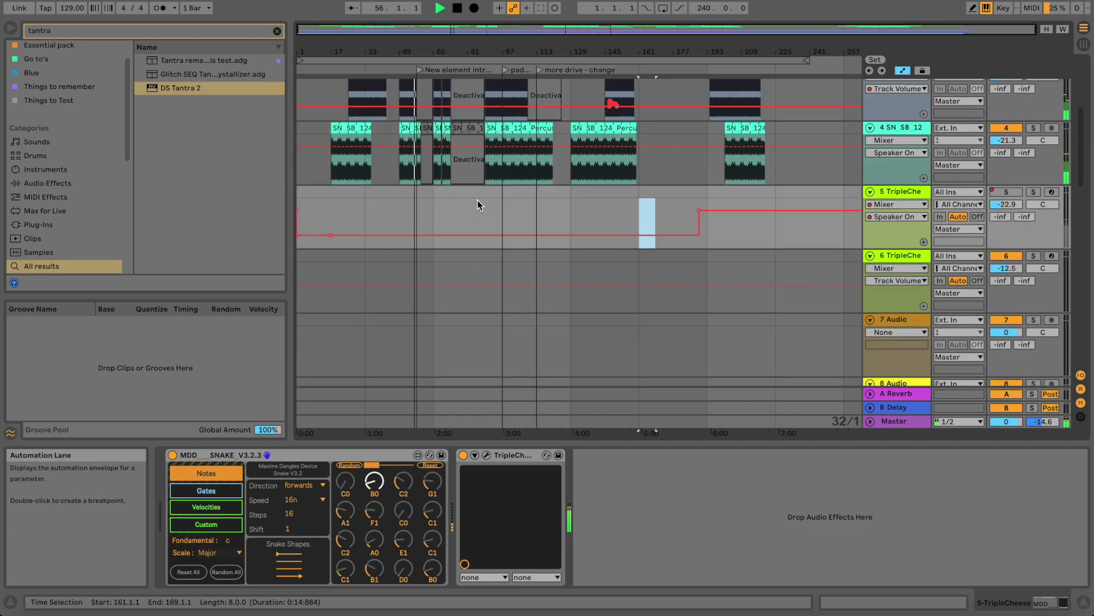
scroll(477, 200, down, 4)
scroll(477, 200, up, 5)
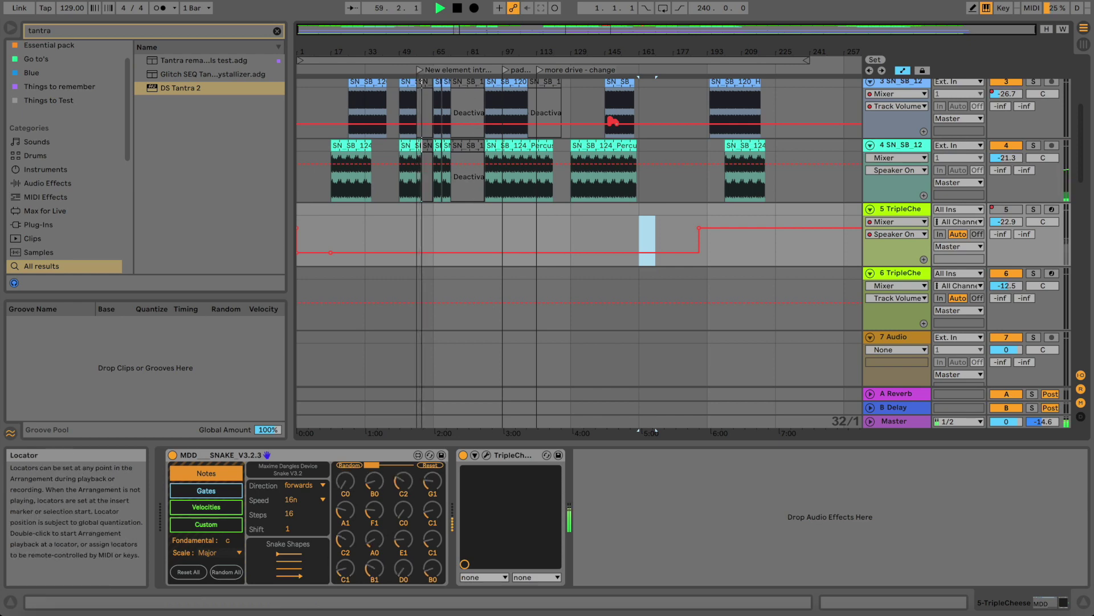
scroll(456, 114, up, 8)
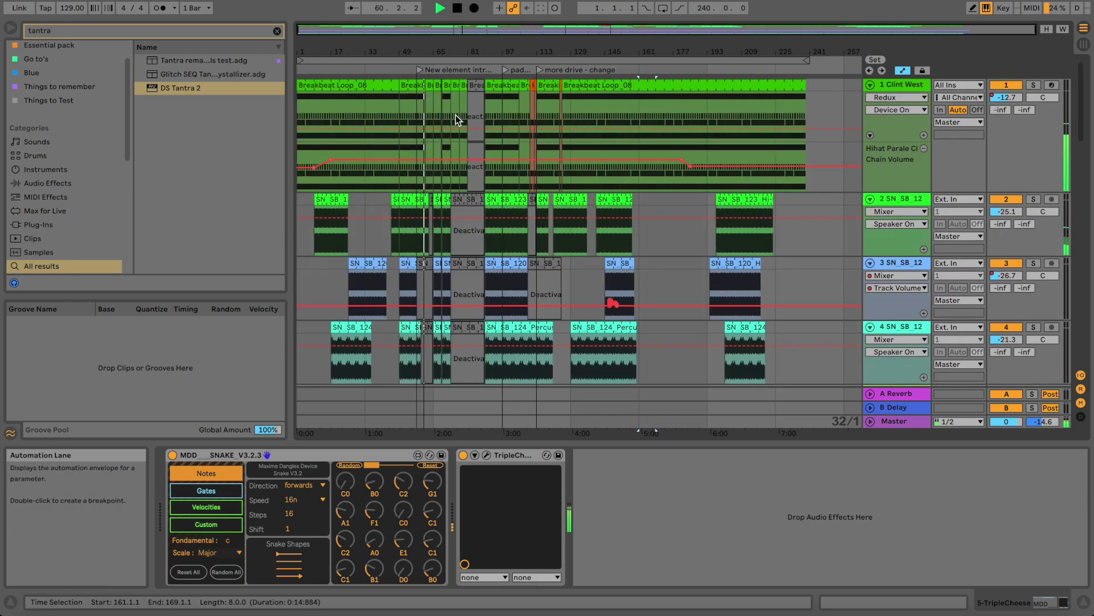
scroll(456, 115, down, 15)
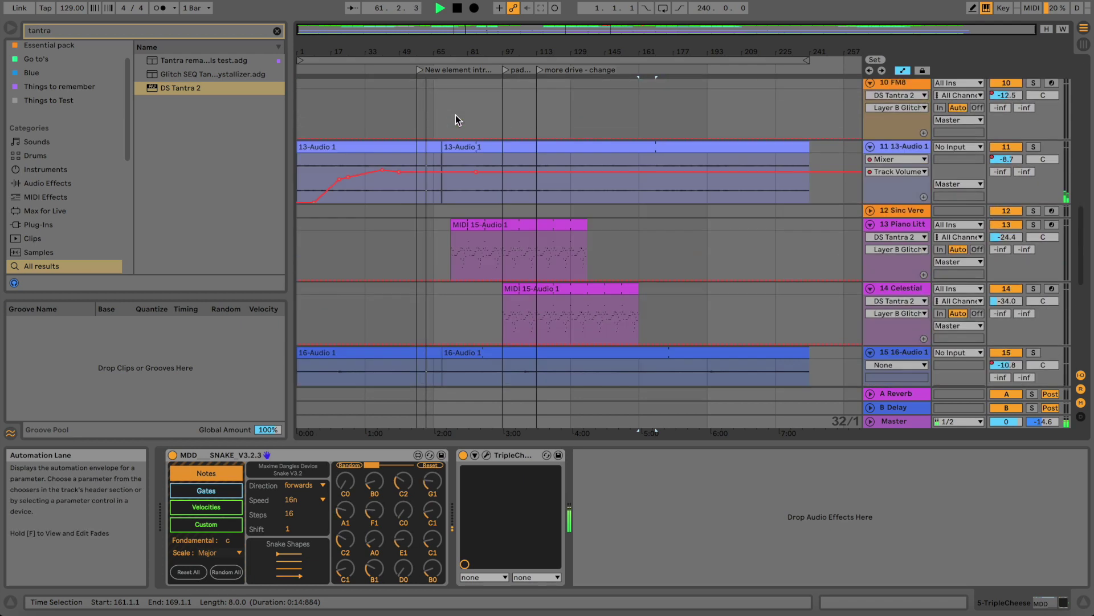
scroll(456, 115, down, 10)
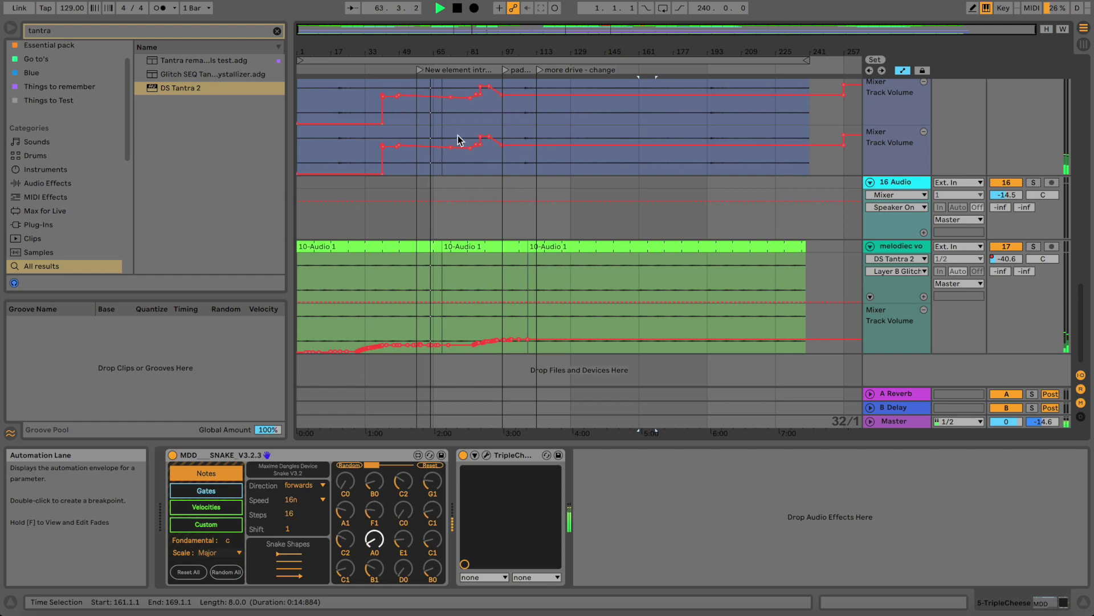
scroll(548, 207, up, 20)
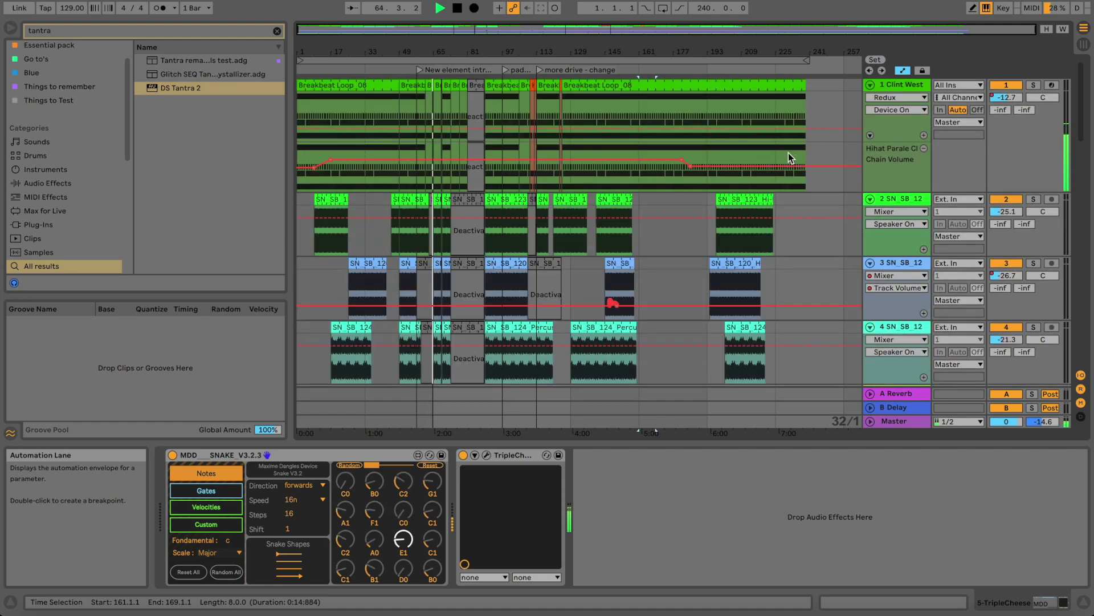
Select the Clint West Kit track and show its individual drum chains in the Session View mixer
click(876, 88)
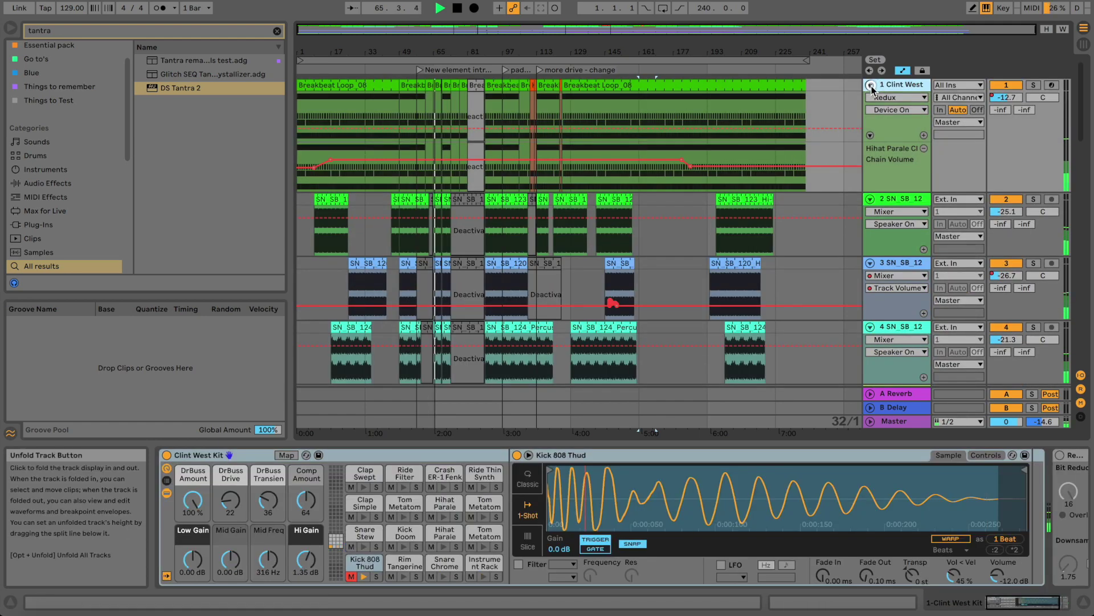
click(871, 86)
click(871, 85)
key(Tab)
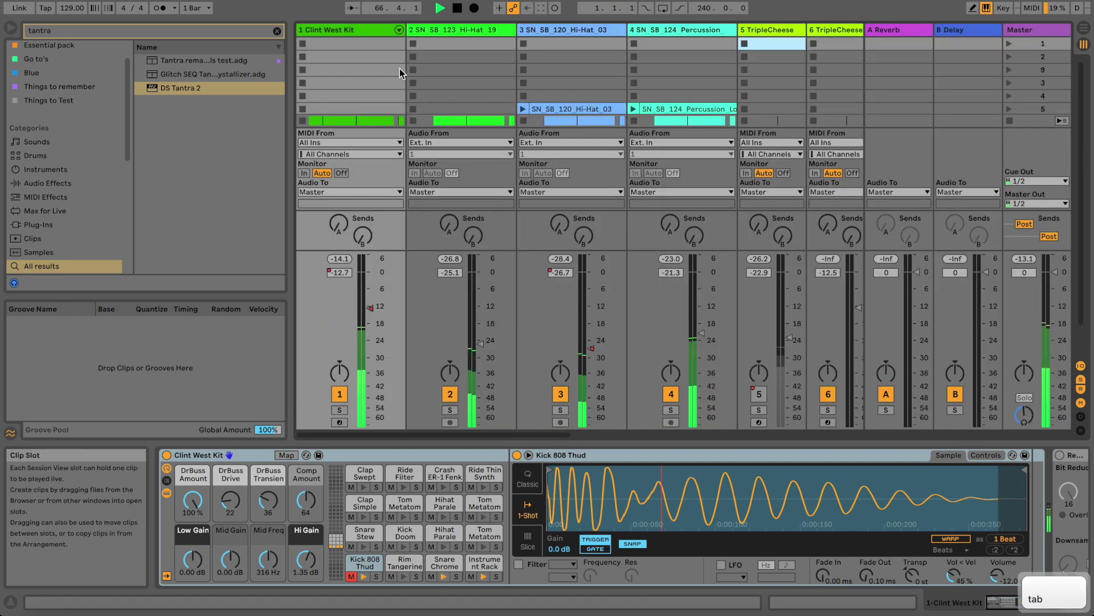
click(398, 30)
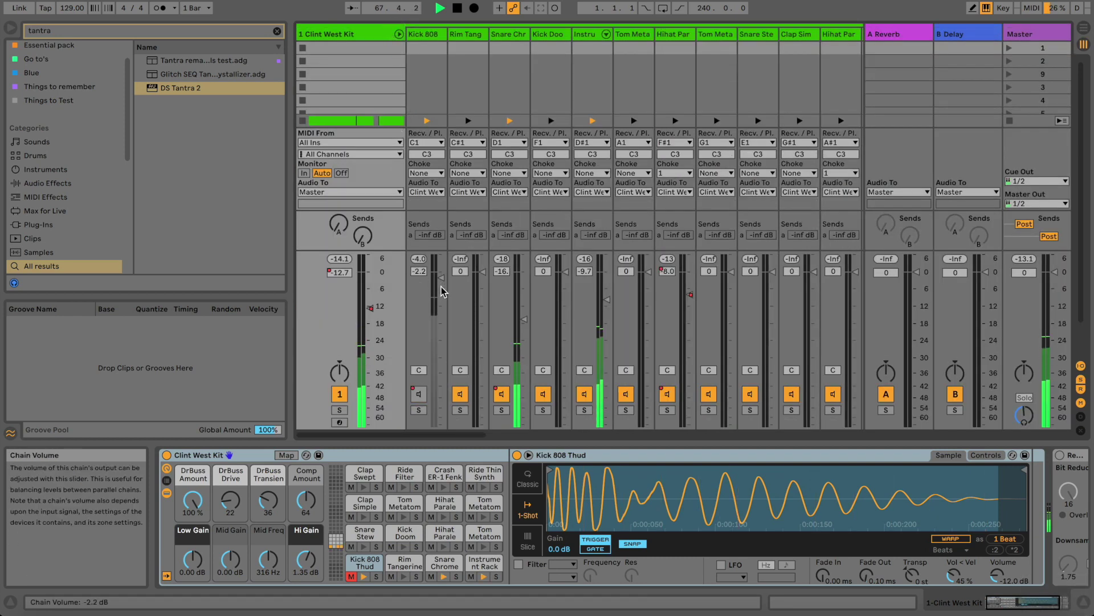
Lower the Kick 808 chain's volume in the Clint West Kit to about -6.7 dB
drag(437, 278, 437, 281)
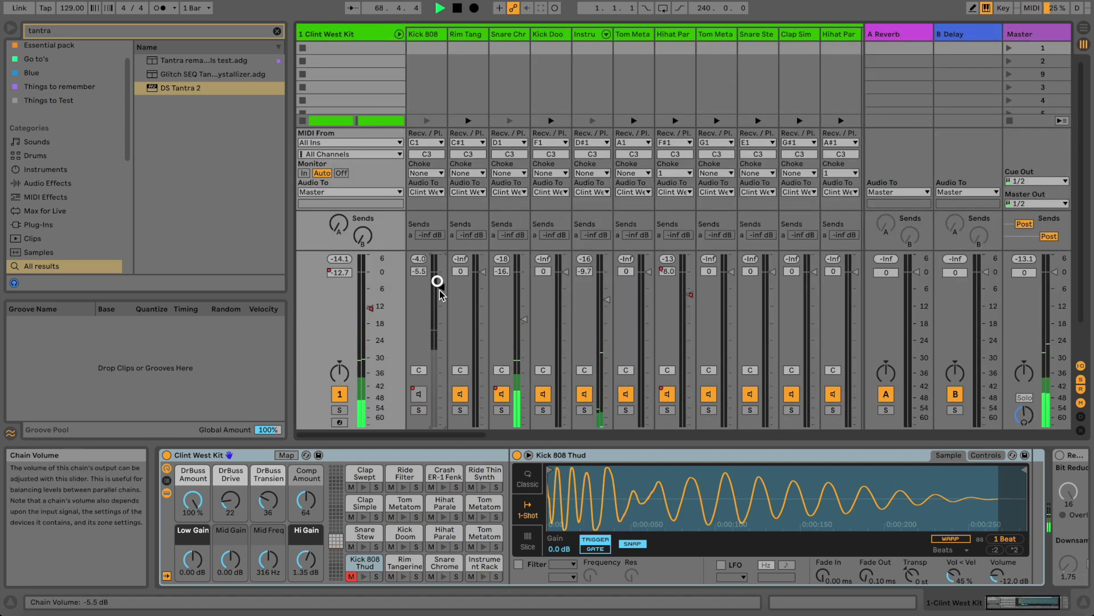
key(Tab)
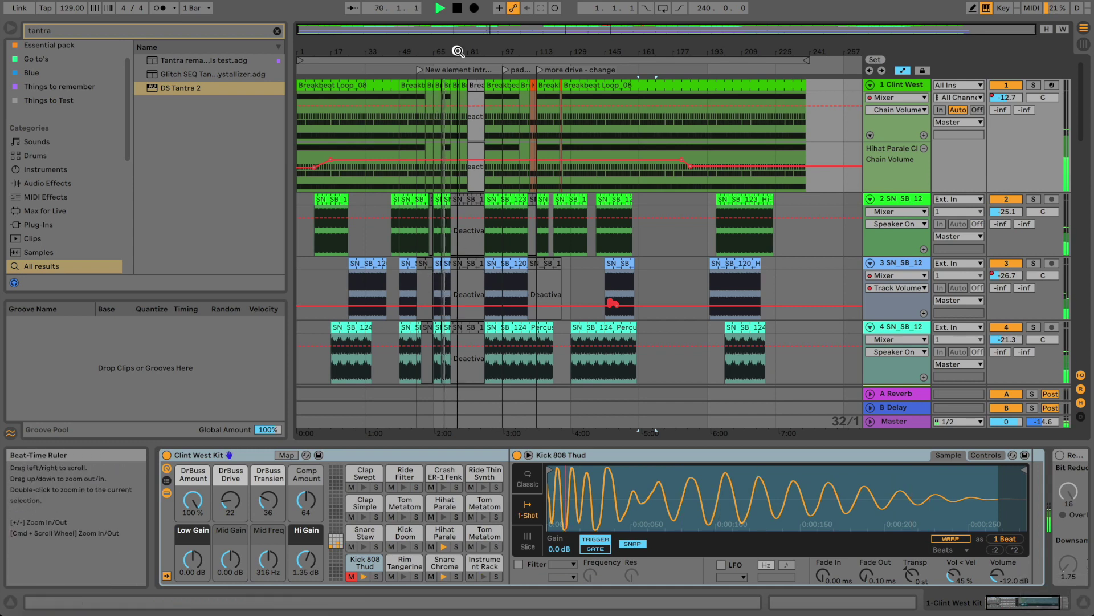
key(Tab)
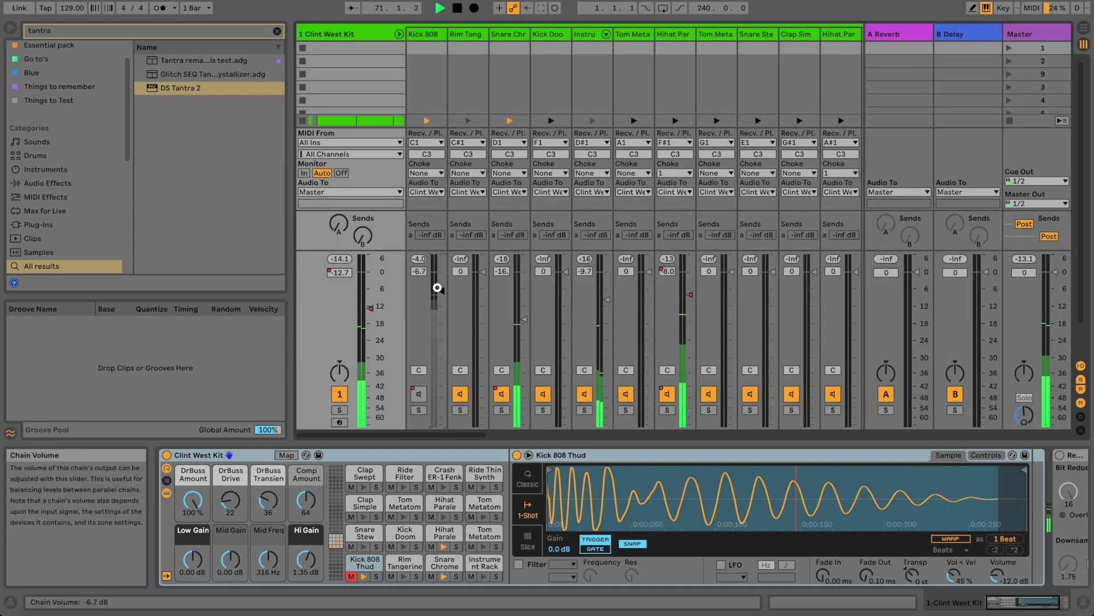
drag(438, 286, 438, 292)
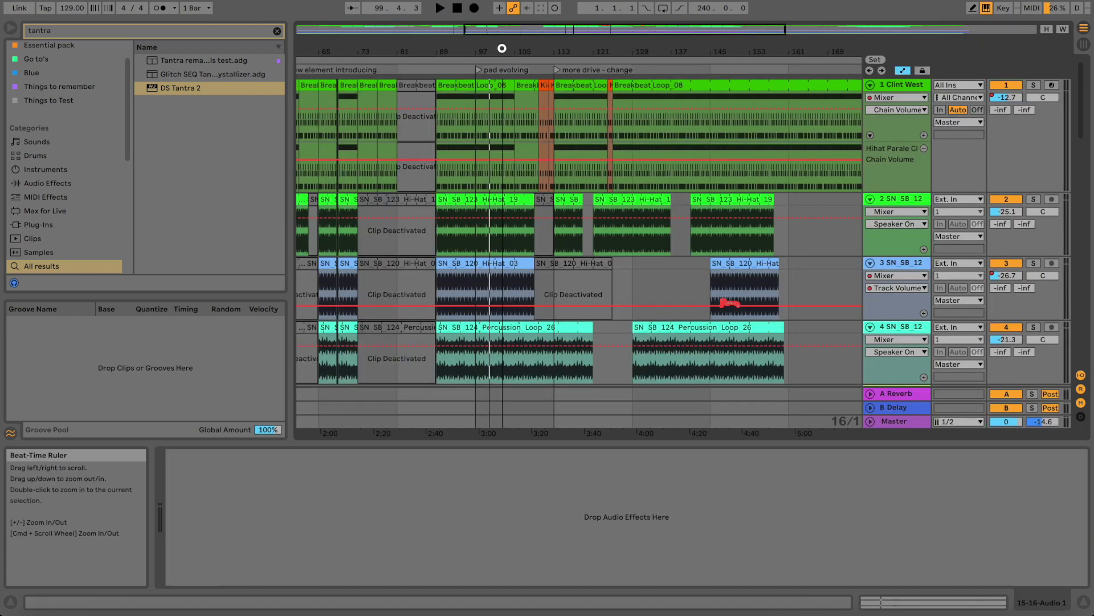
Show the devices of track 5, TripleCheese, and switch the track's activator on
drag(501, 48, 501, 48)
scroll(506, 297, down, 15)
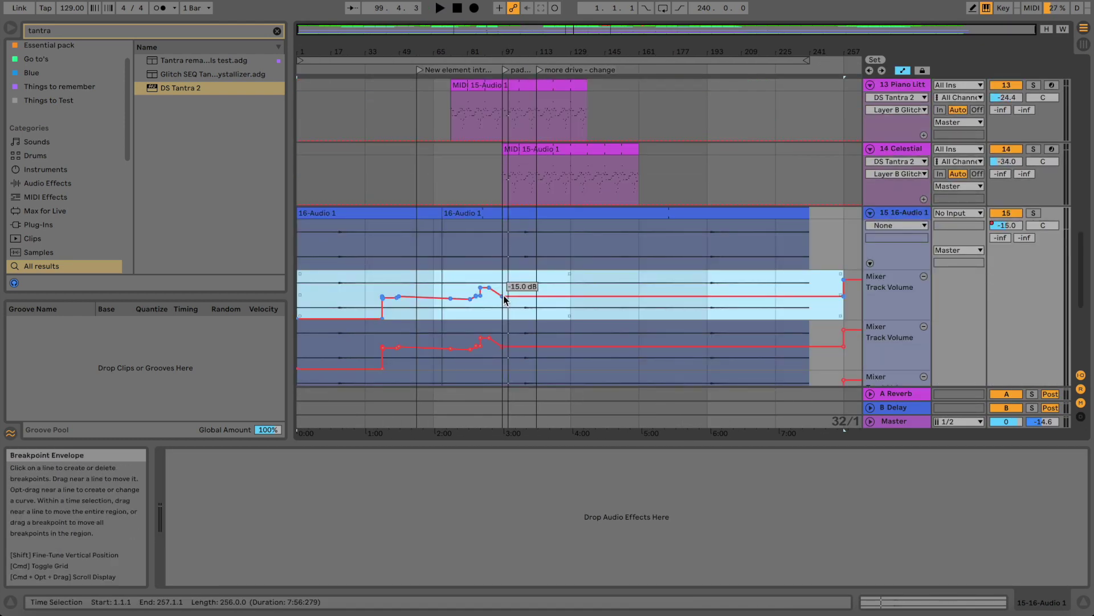
scroll(506, 293, down, 5)
scroll(507, 294, up, 10)
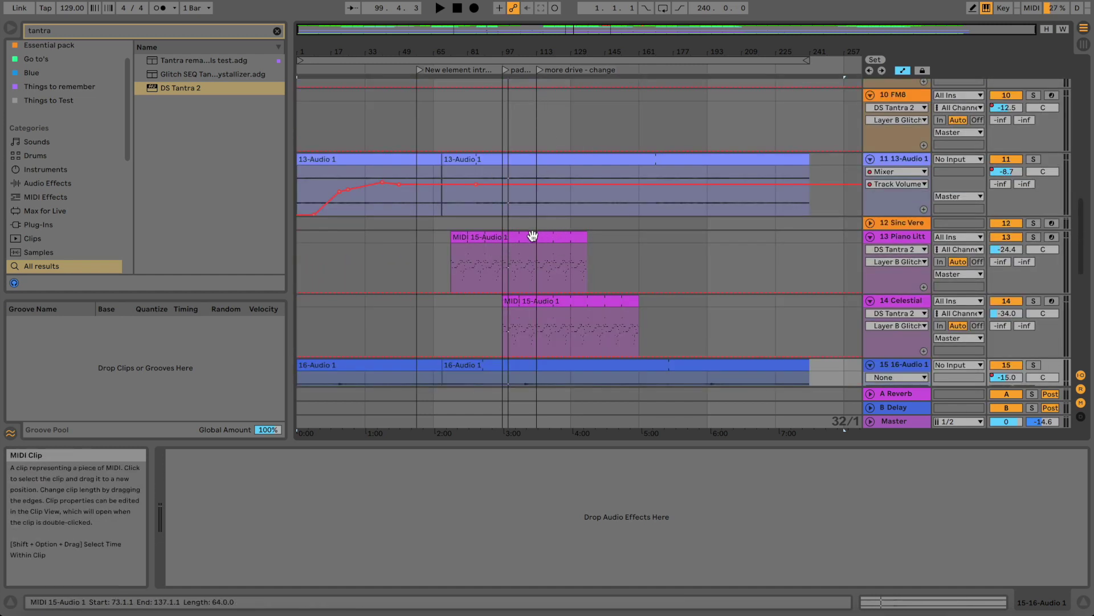
scroll(548, 258, down, 3)
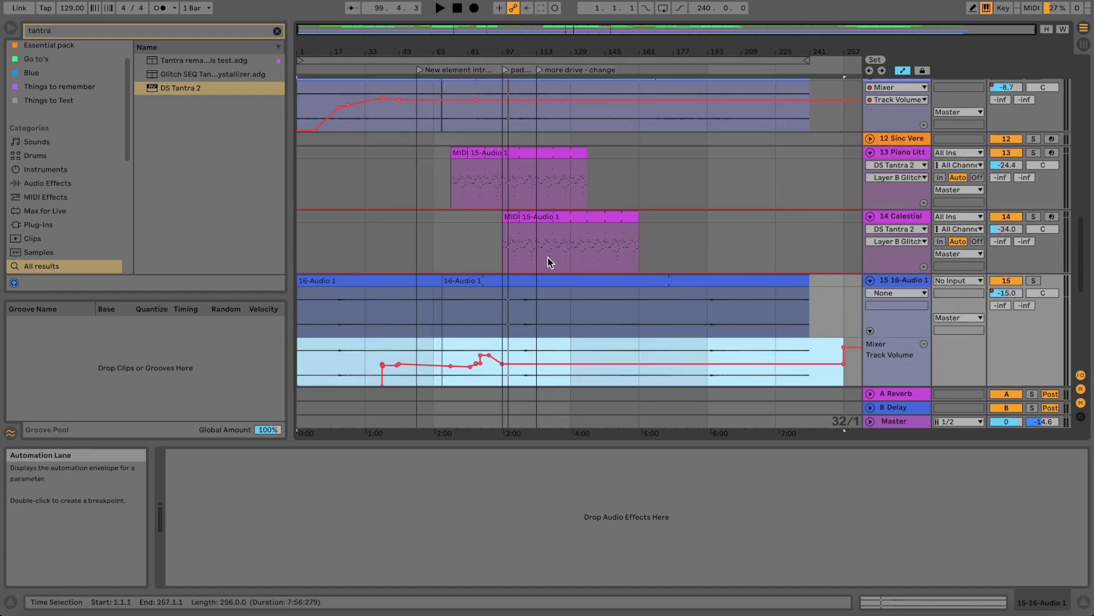
scroll(548, 257, up, 10)
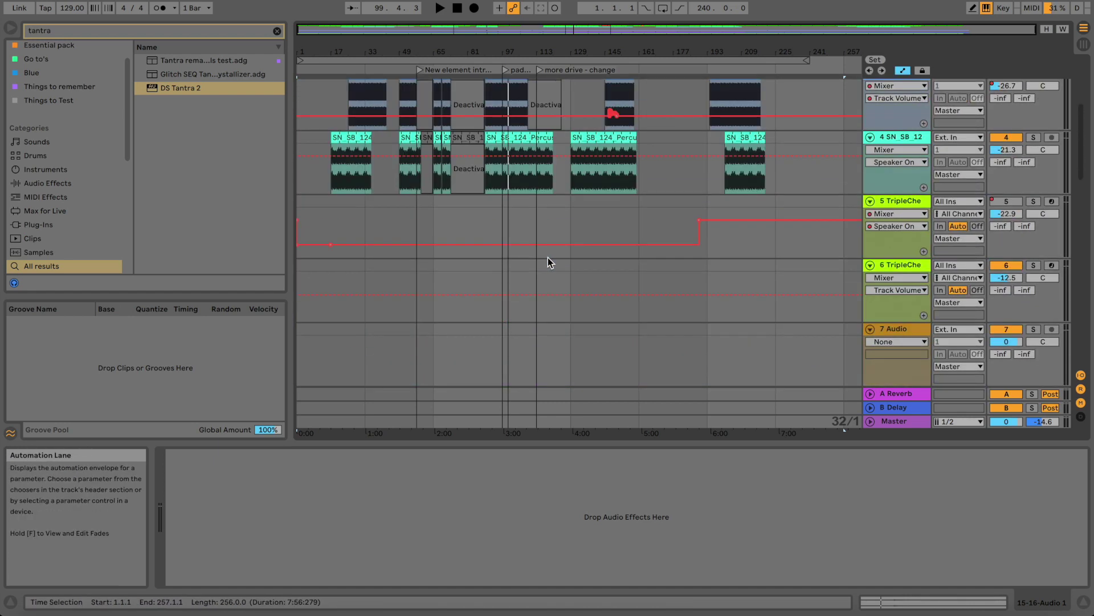
click(901, 201)
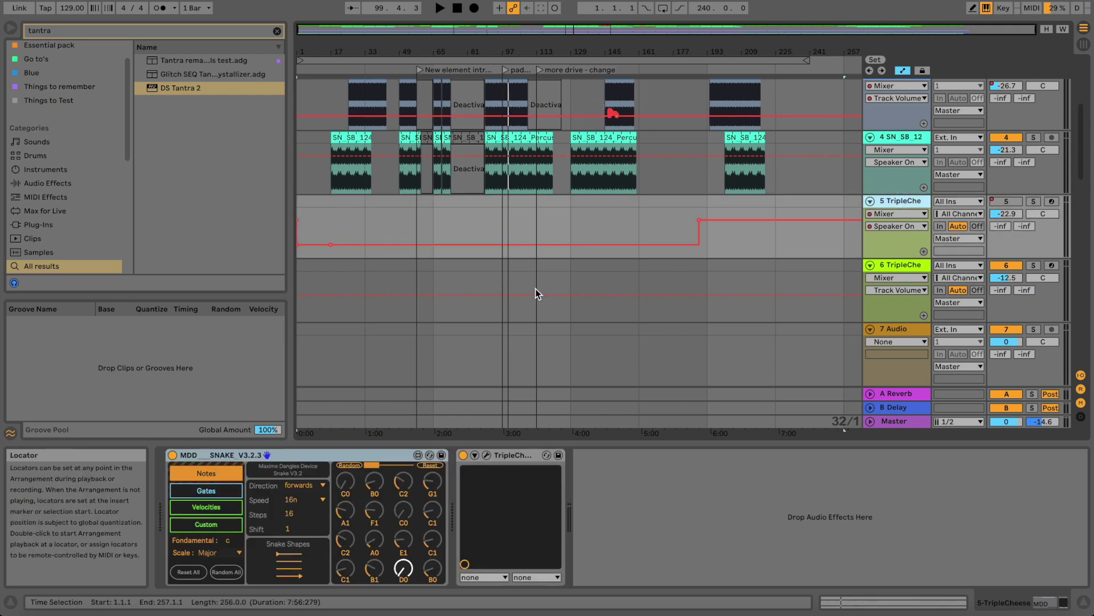
click(1013, 201)
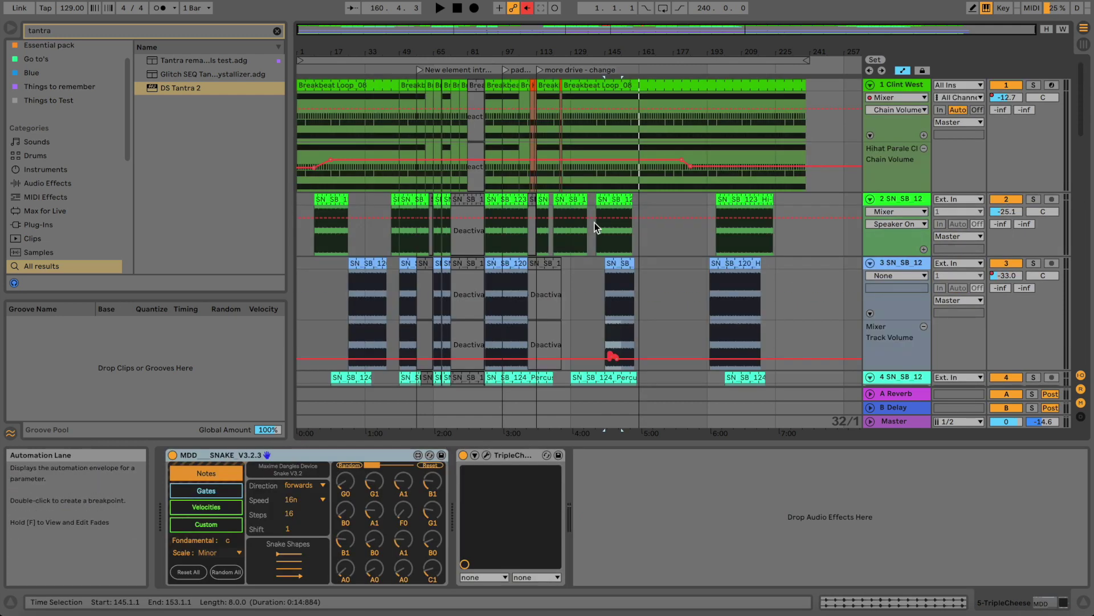
Solo the Clint West Kit track and audition it from about bar 145
click(892, 86)
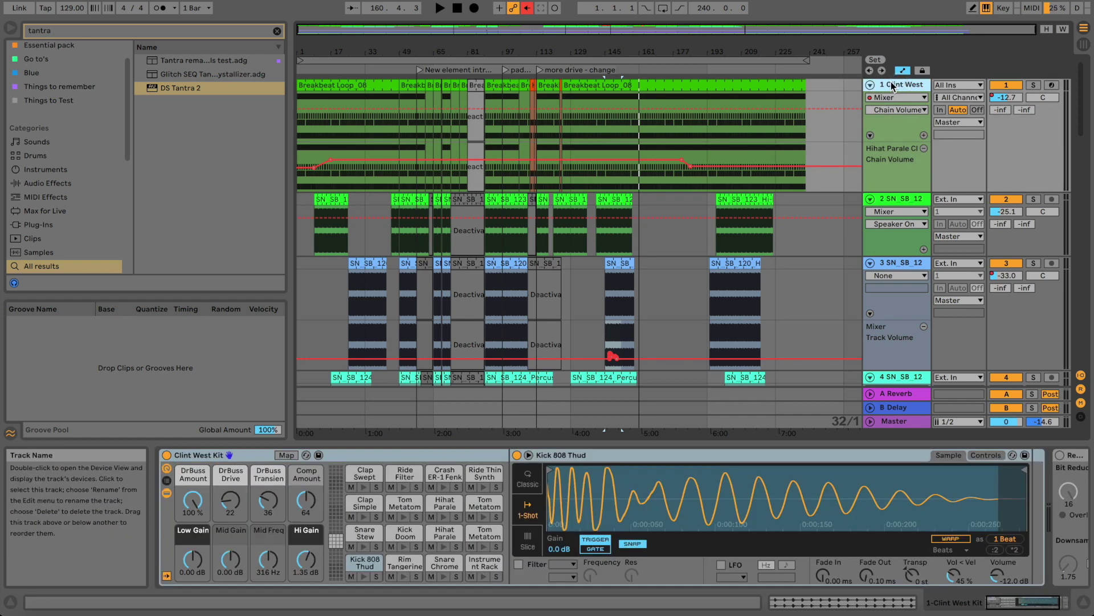
click(1034, 86)
key(space)
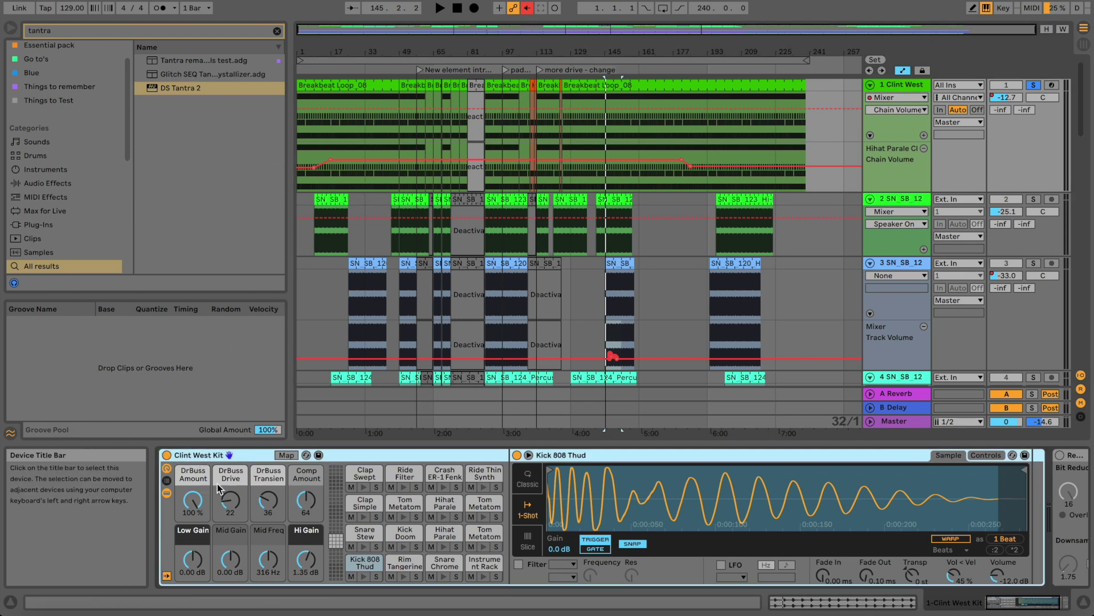
key(space)
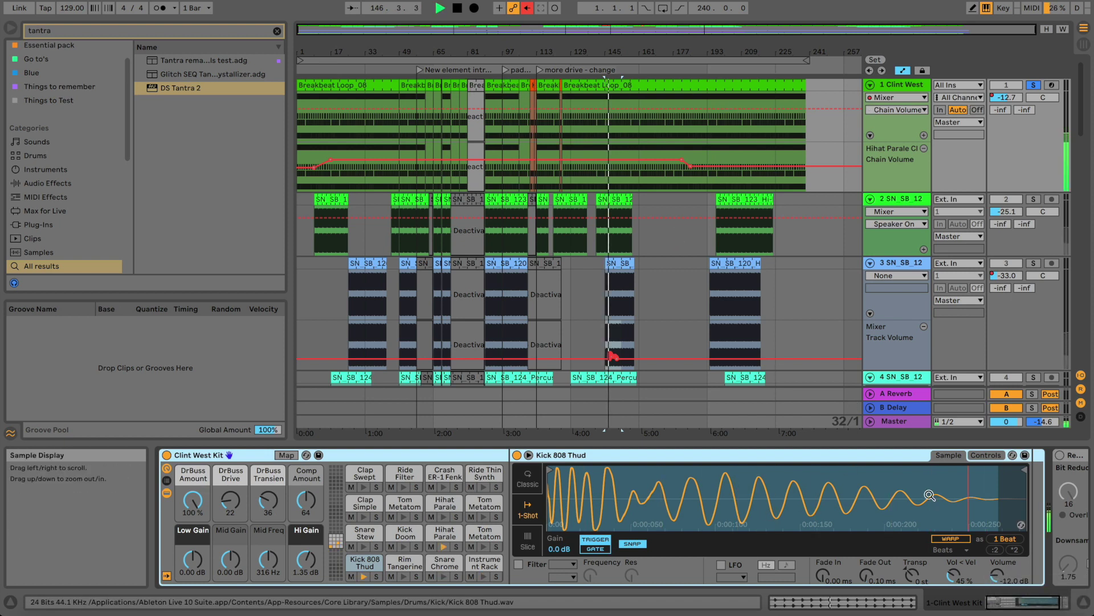
key(space)
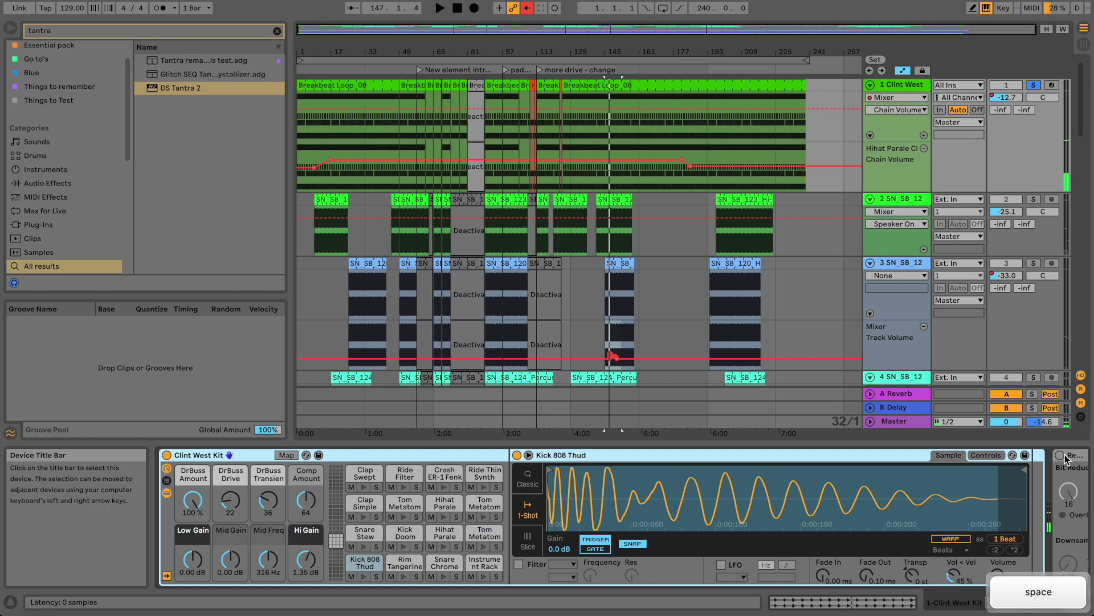
Enable the Redux device on the Clint West Kit track and compare the drums with it off and on during playback
click(1060, 455)
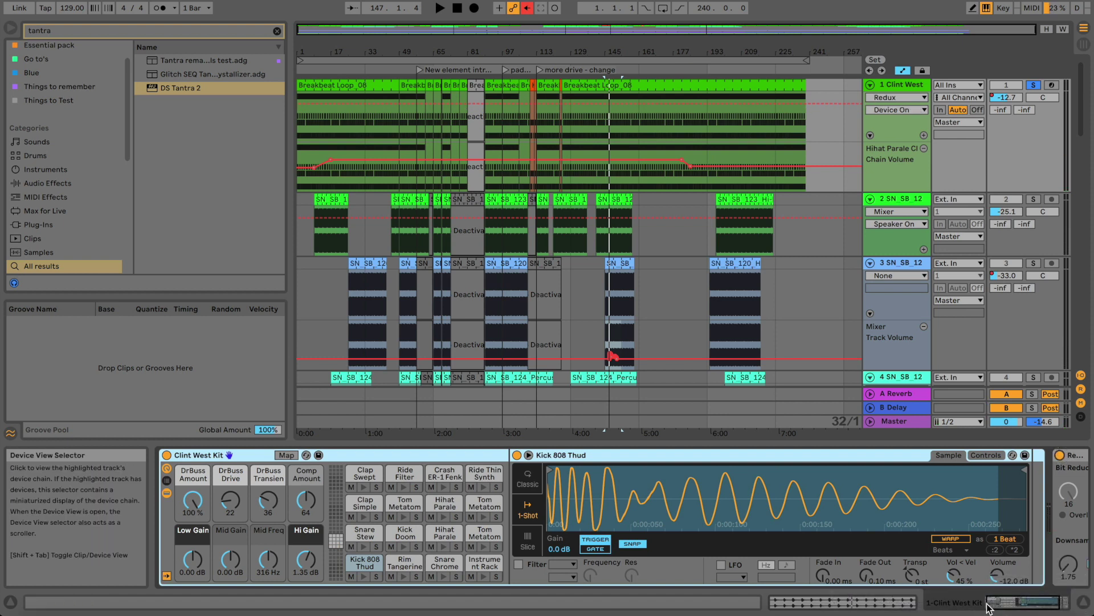
drag(990, 603, 1034, 602)
click(971, 457)
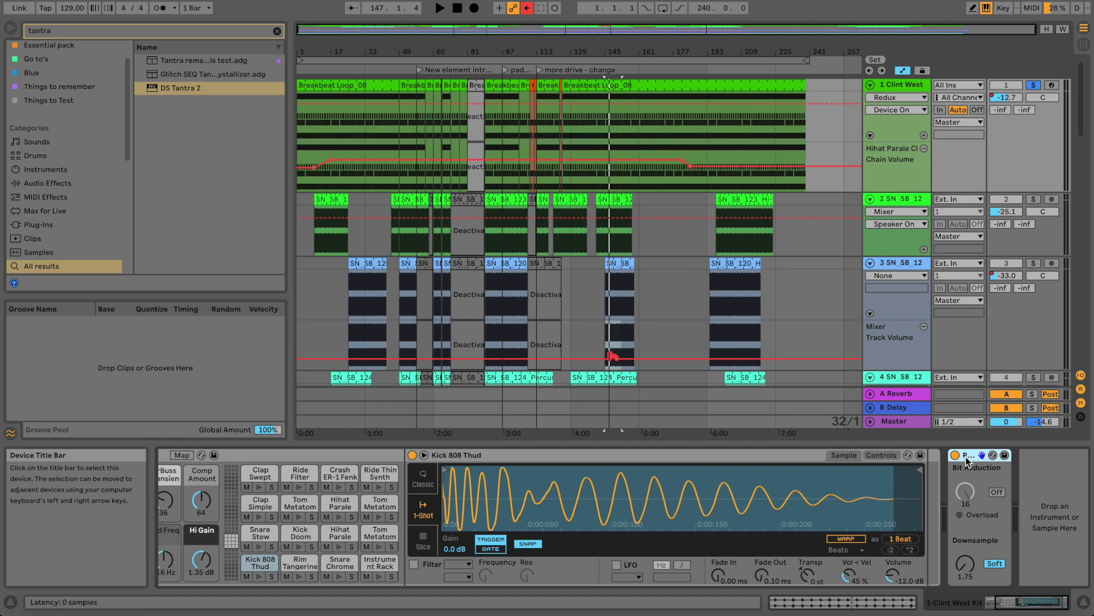
key(space)
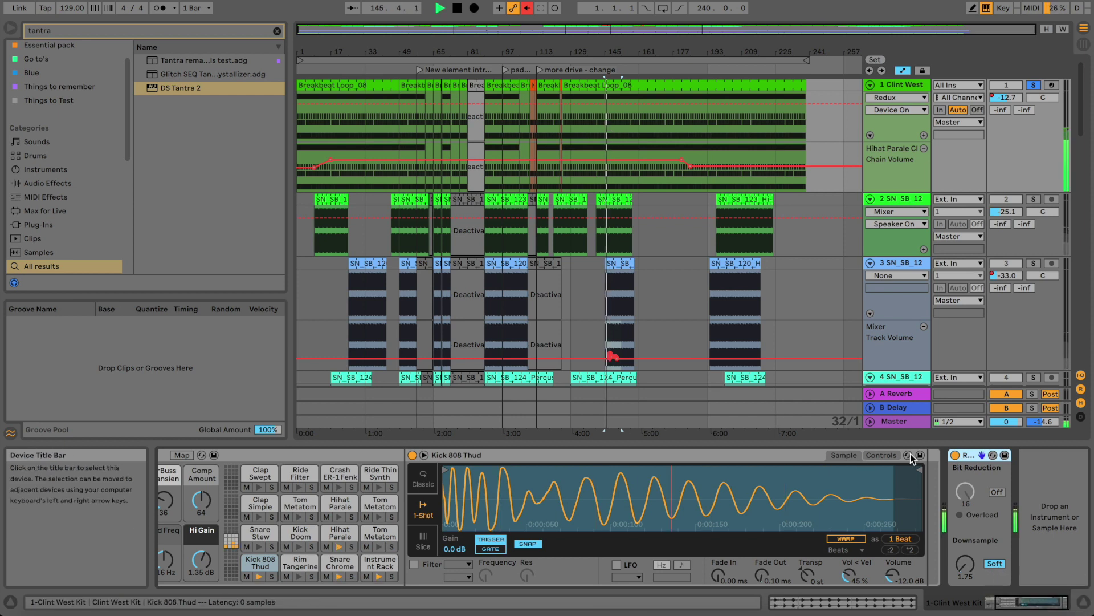
click(957, 455)
click(956, 455)
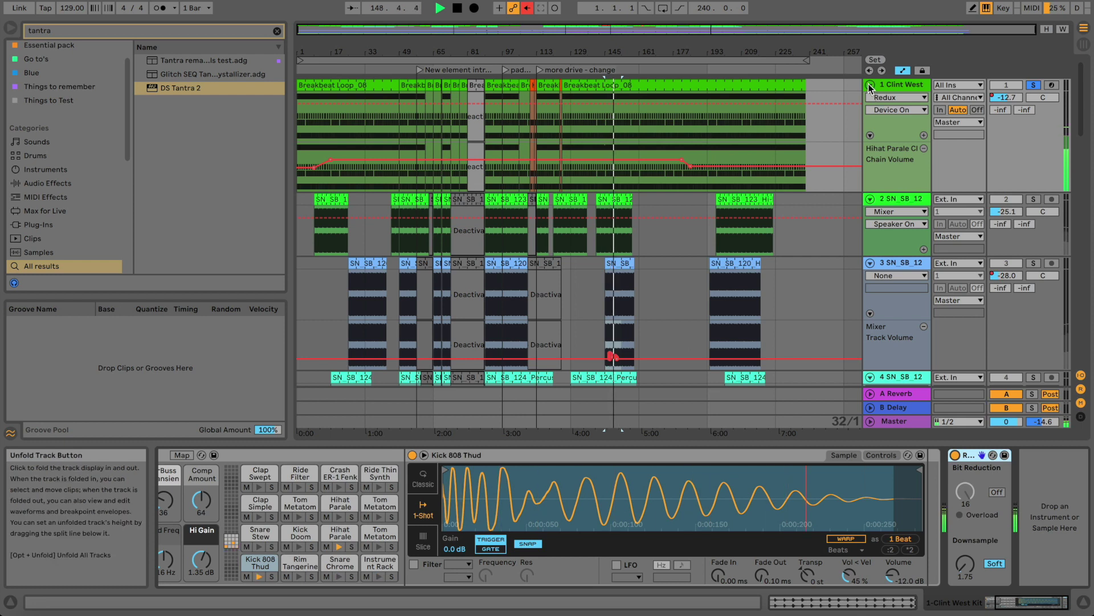
Compare the Clap Septet and Clap-909 layers in the clap Instrument Rack during playback by muting the Clap-909 chain
key(space)
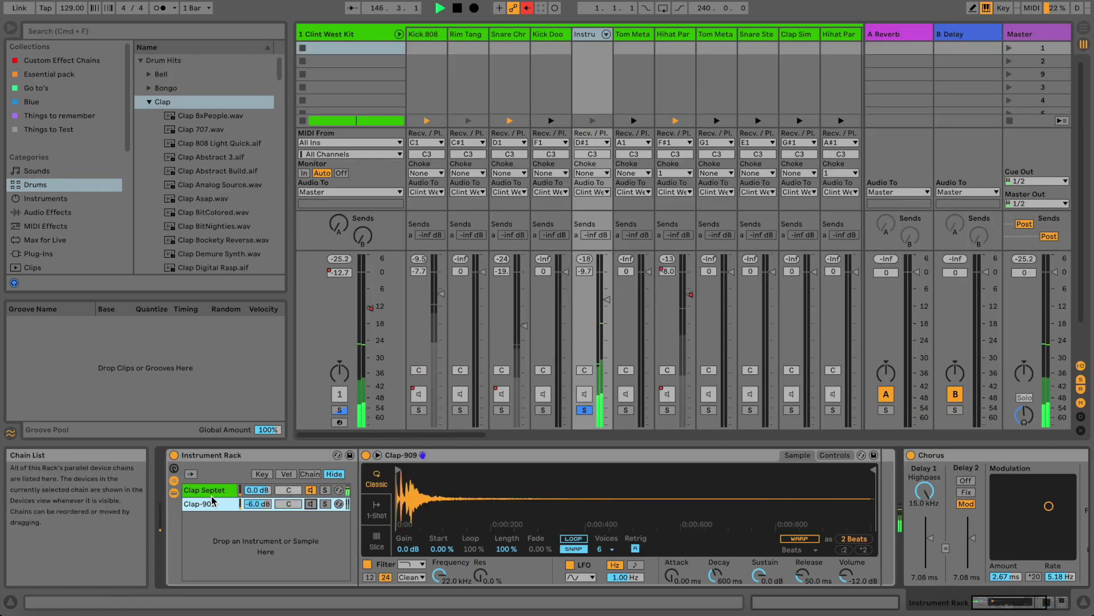
click(210, 490)
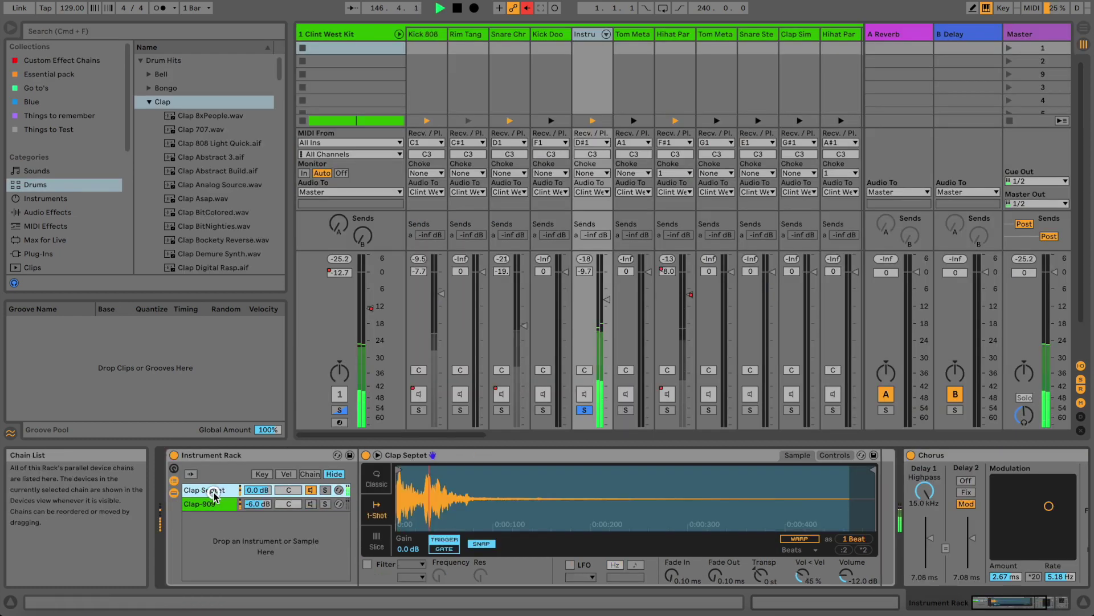
click(218, 512)
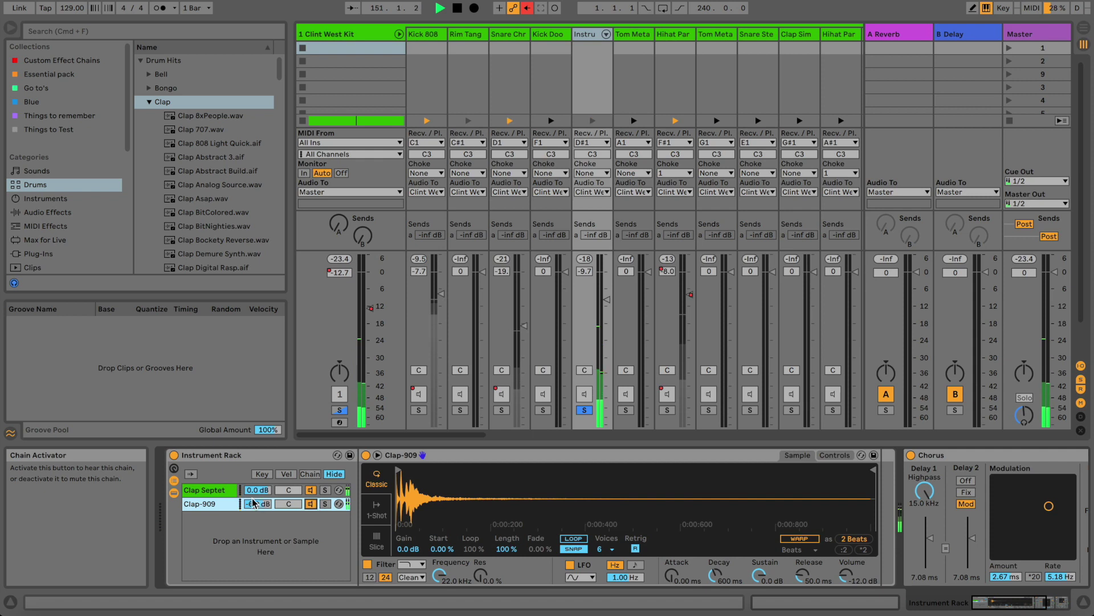
click(311, 503)
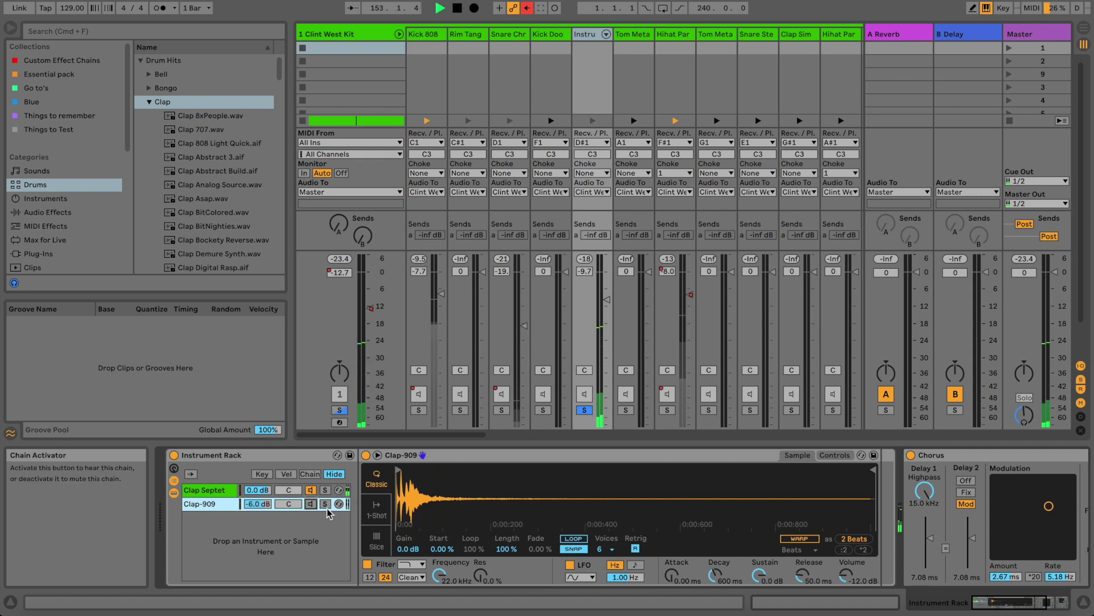
Switch off the clap rack's Chorus and raise the active Clap-909 chain's volume to -0.2 dB
click(910, 456)
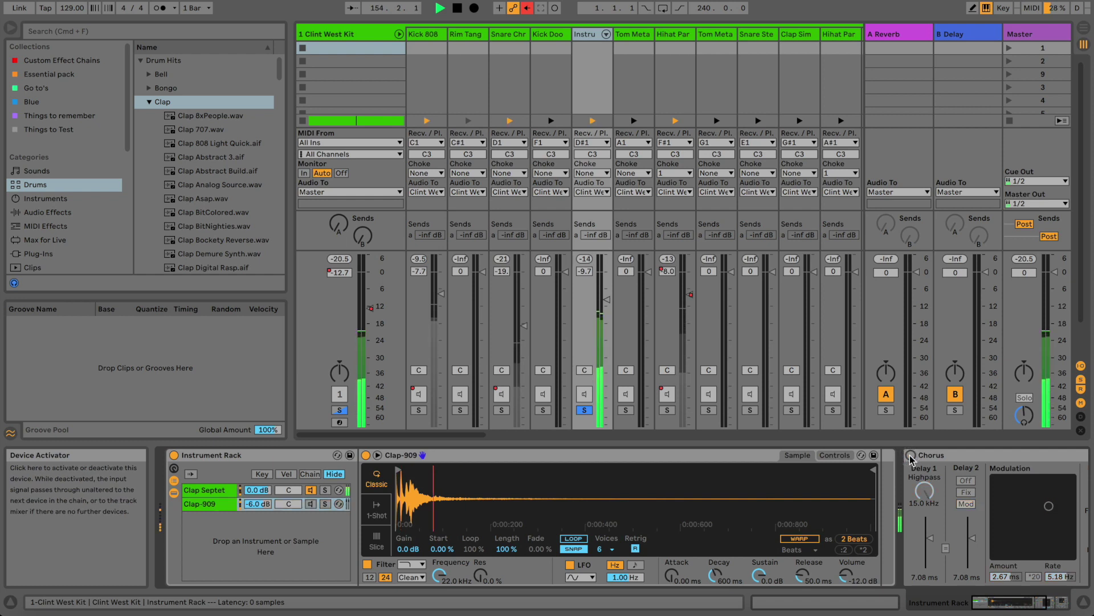
click(311, 504)
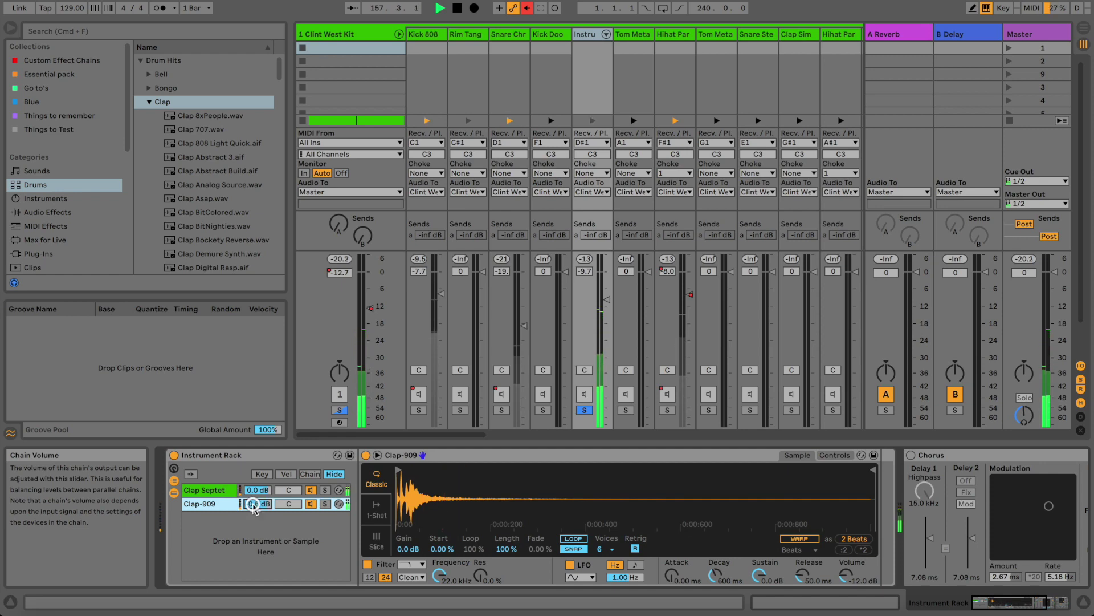
key(space)
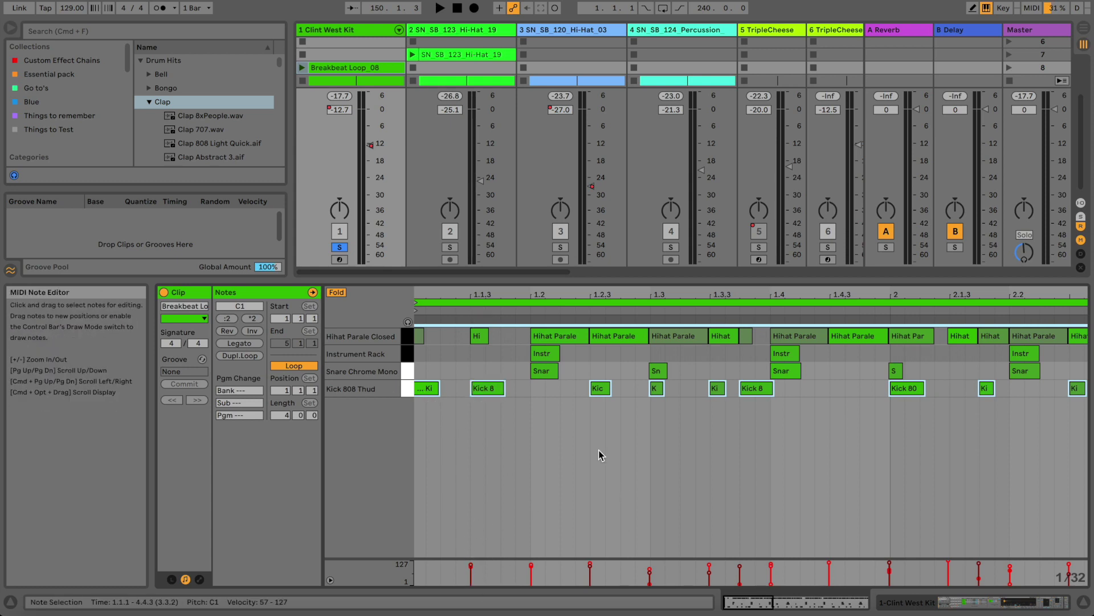
Examine the Kick 808 Thud notes in the Breakbeat Loop_08 clip and play the drums with the metronome on
drag(464, 297, 464, 290)
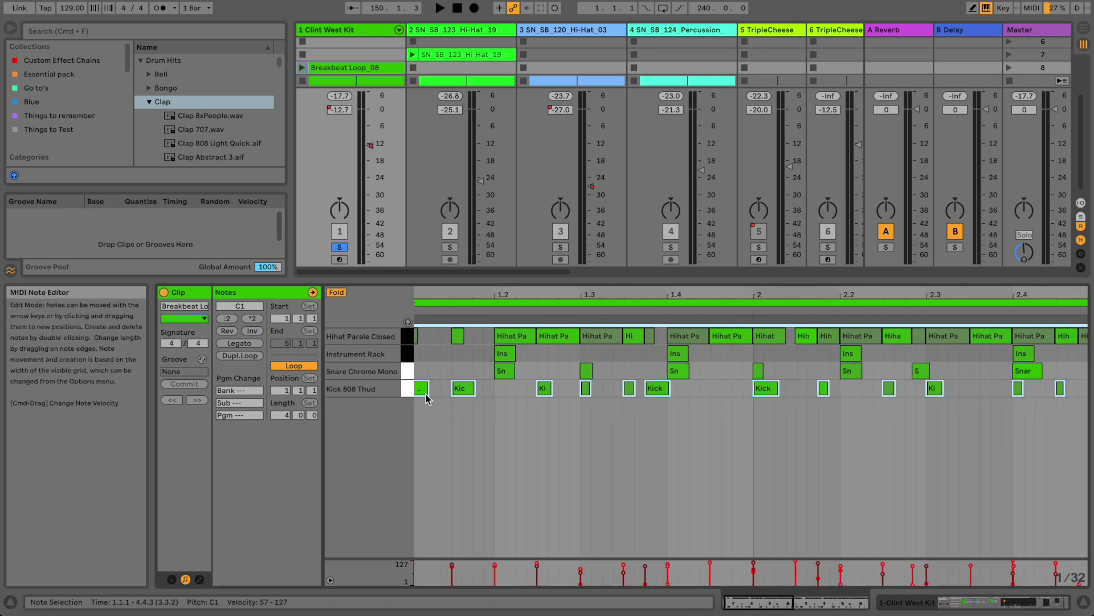
drag(440, 293, 442, 289)
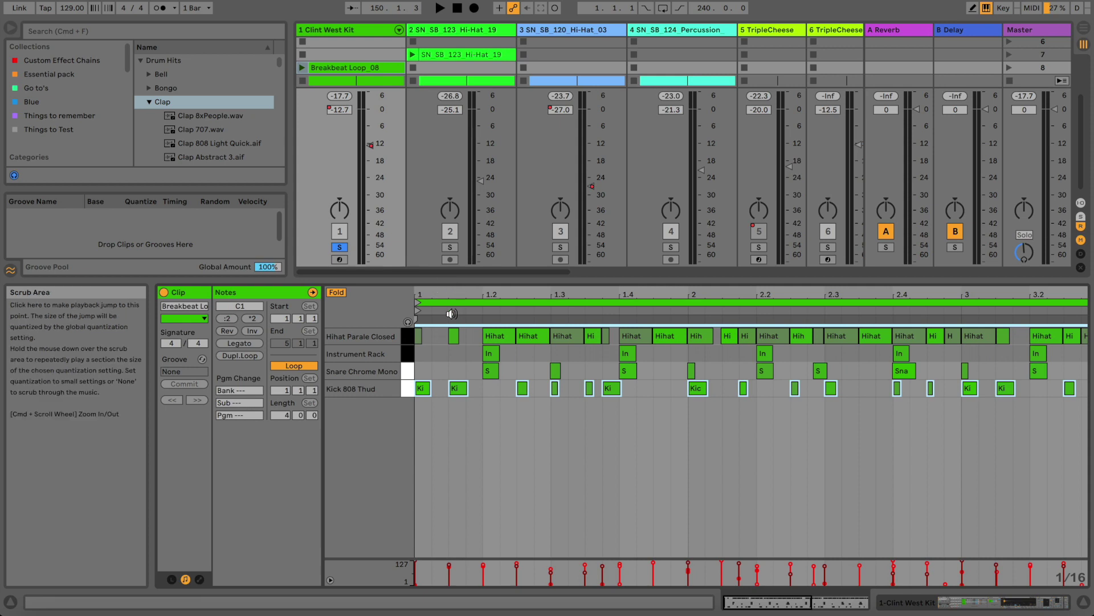
key(space)
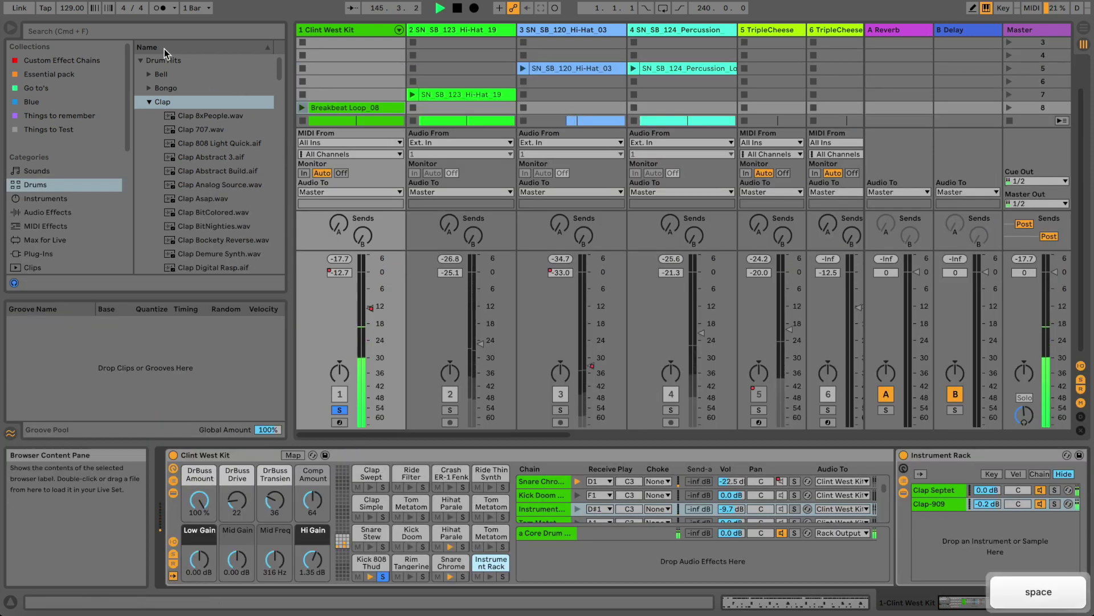
click(161, 9)
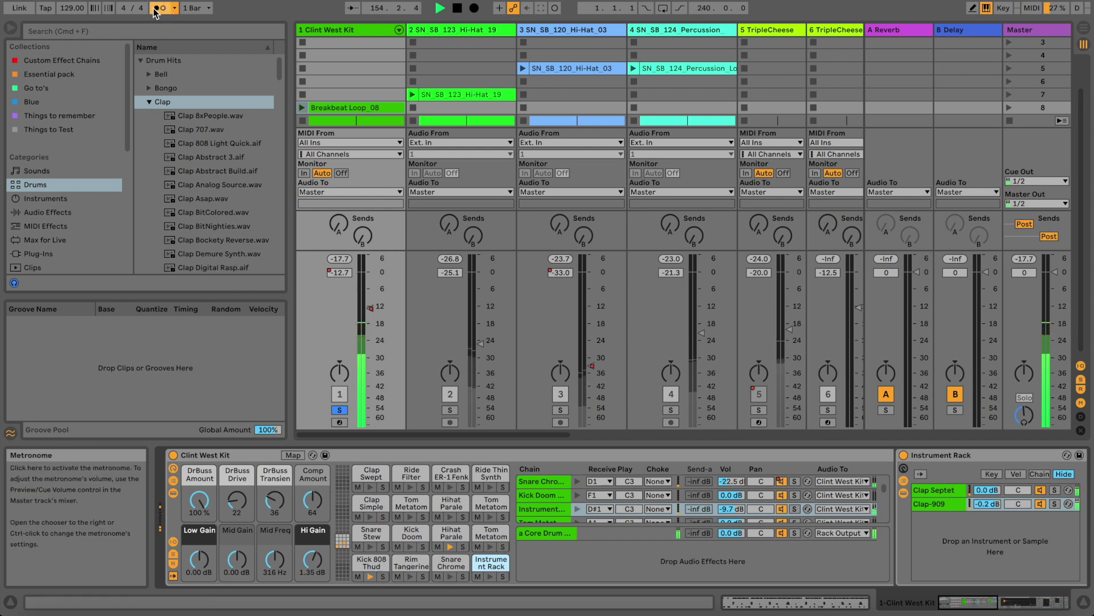
Unsolo the Clint West Kit and audition track 2, SN_SB_123_Hi-Hat_19, soloed in the arrangement from bar 9
click(340, 410)
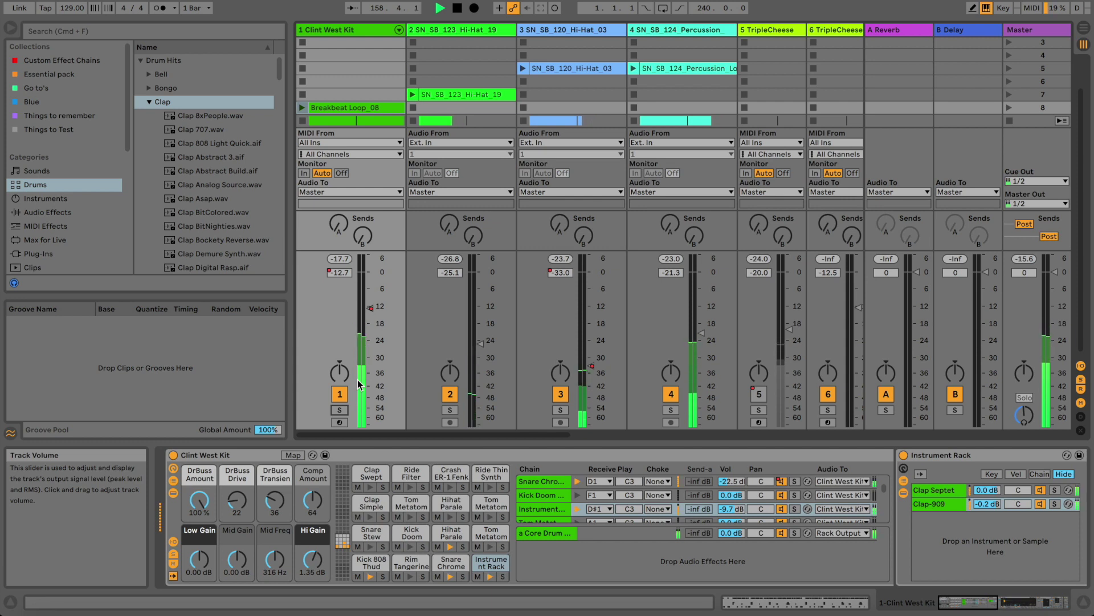
key(space)
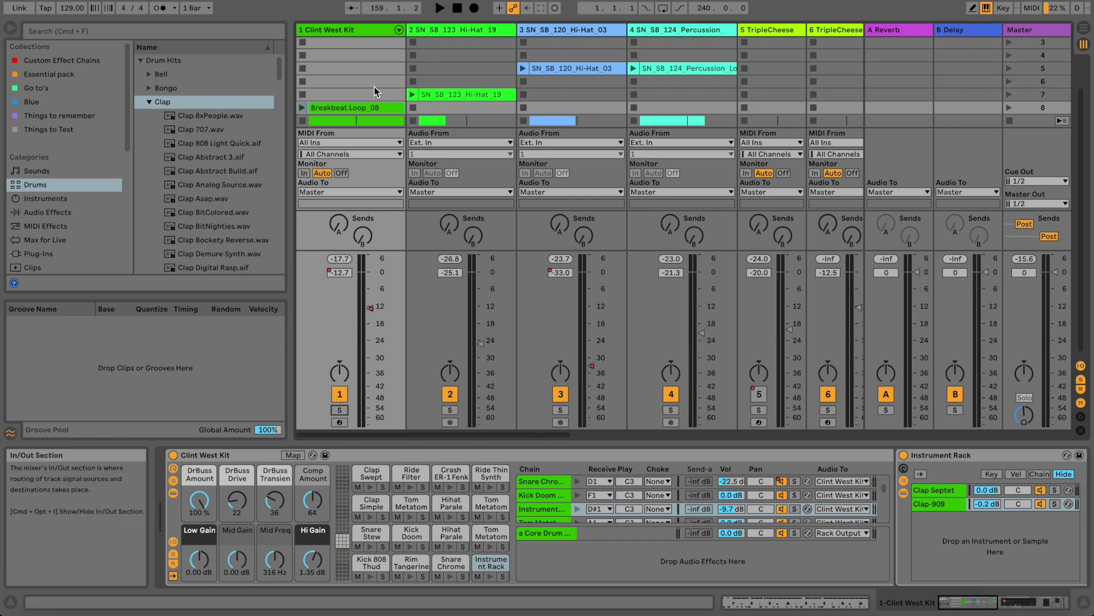
click(435, 31)
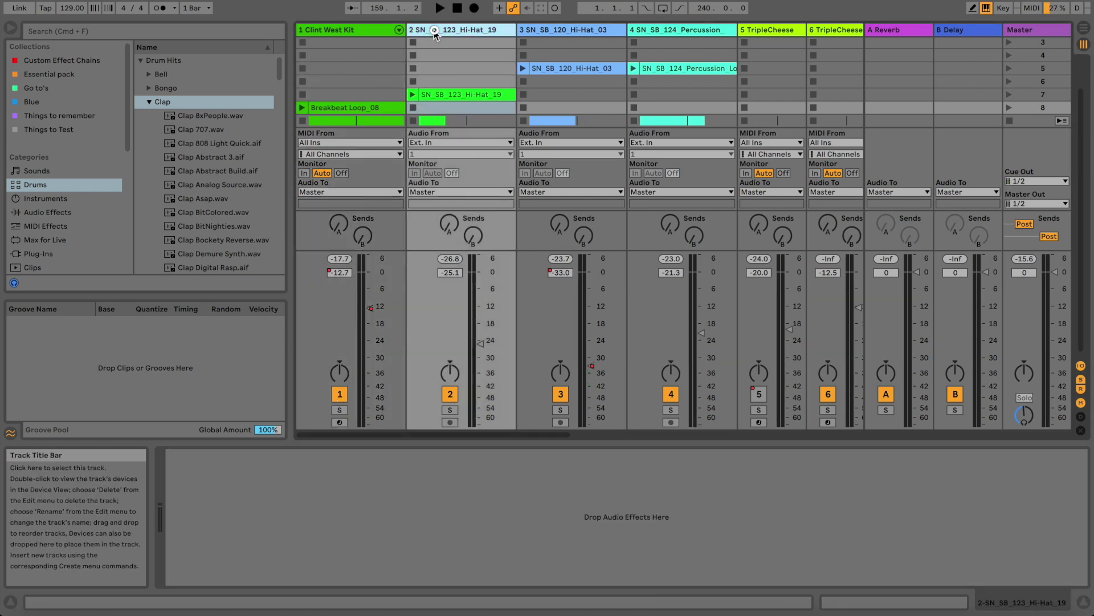
key(Tab)
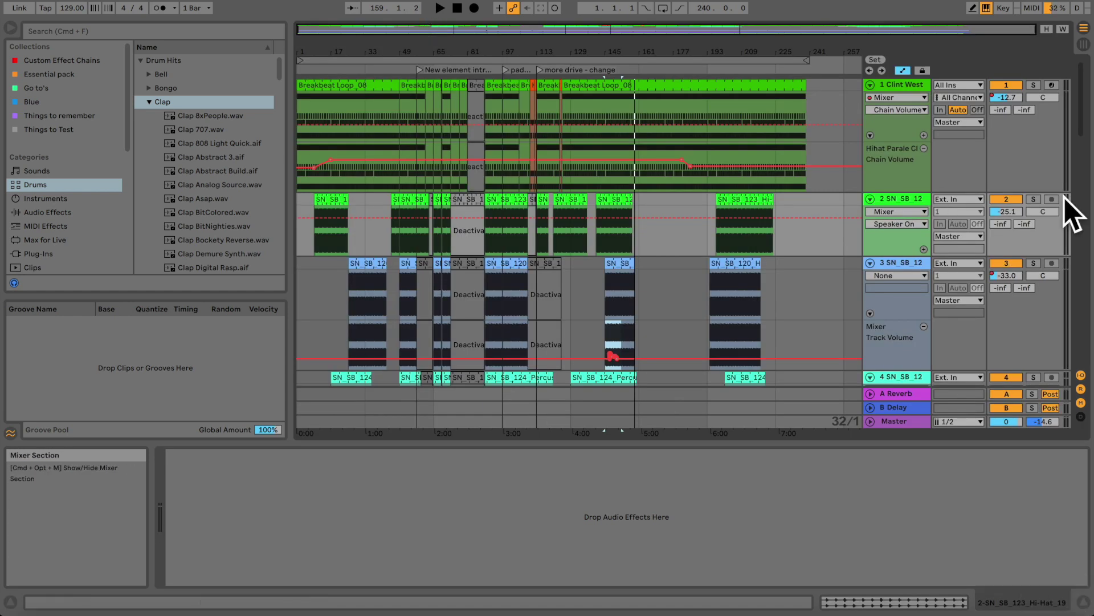
click(1032, 199)
click(338, 199)
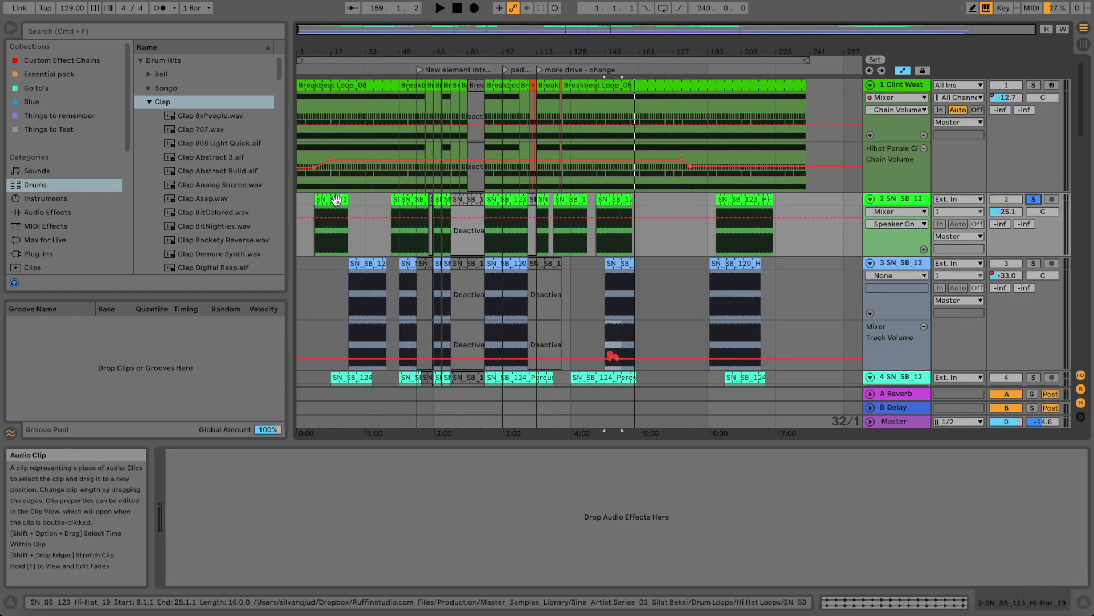
key(space)
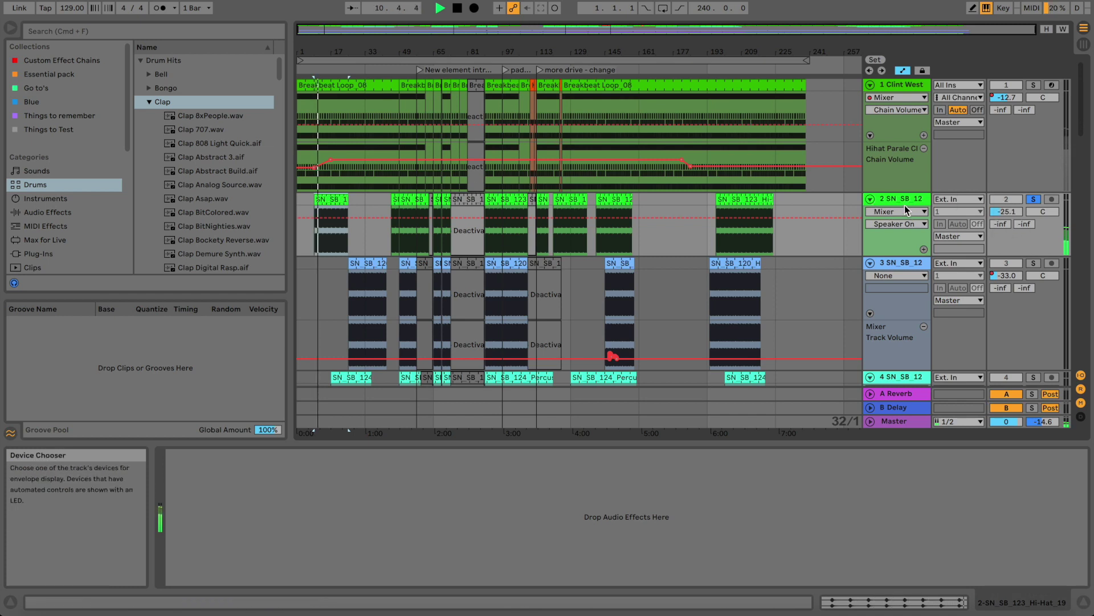
Solo track 3, SN_SB_120_Hi-Hat_03, and audition its first clip from bar 25
click(1034, 262)
key(space)
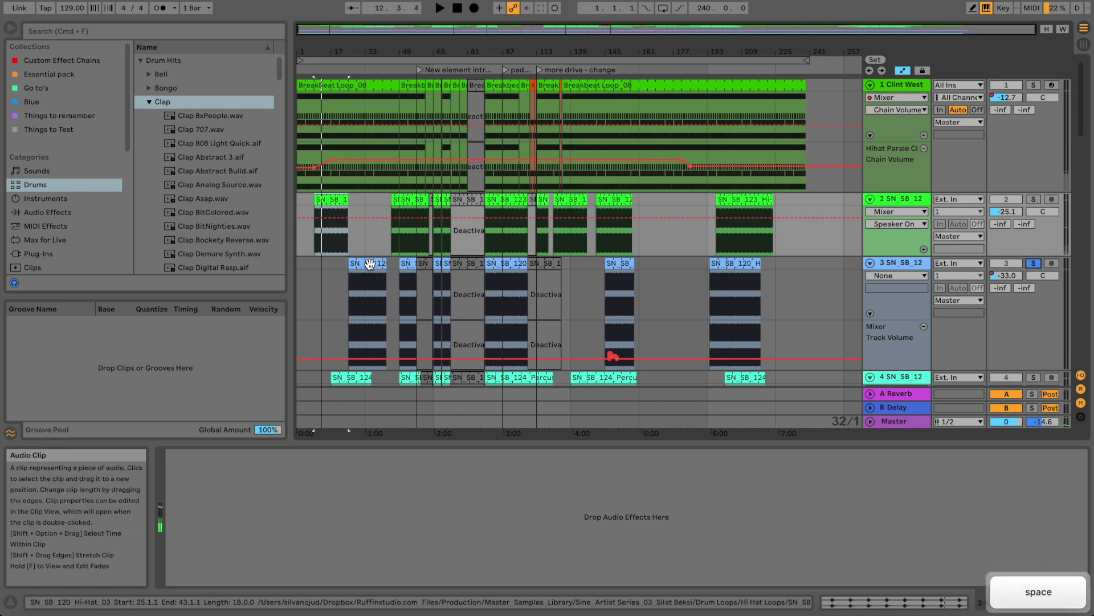
click(369, 263)
key(space)
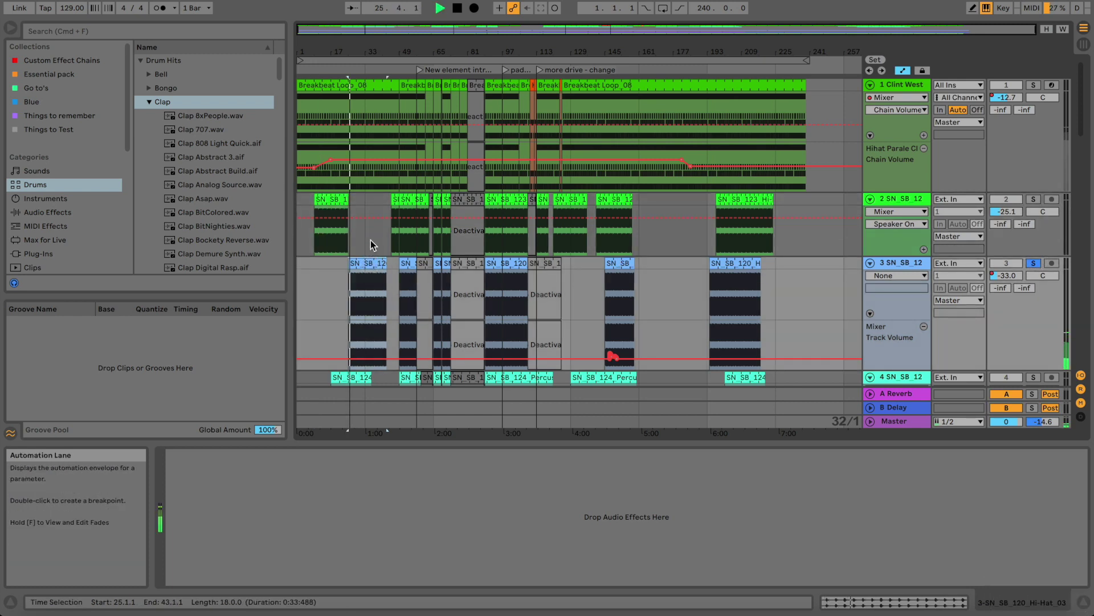
Add tracks 2 and 1 to the solo and audition both hi-hat loops with the Clint West Kit from bars 25 and 49
super+click(1033, 199)
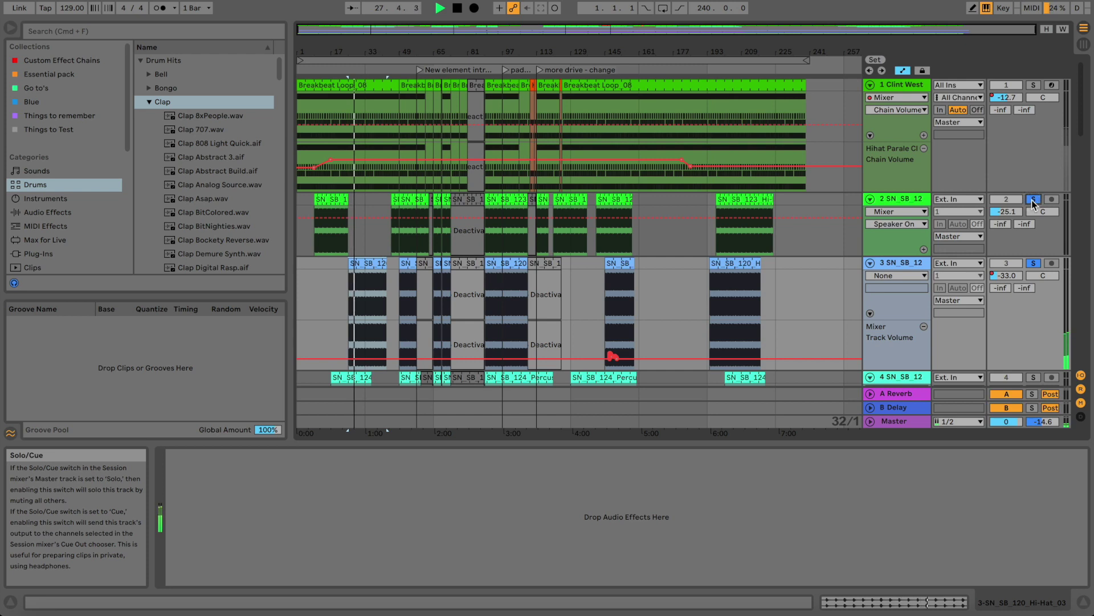
super+click(1034, 85)
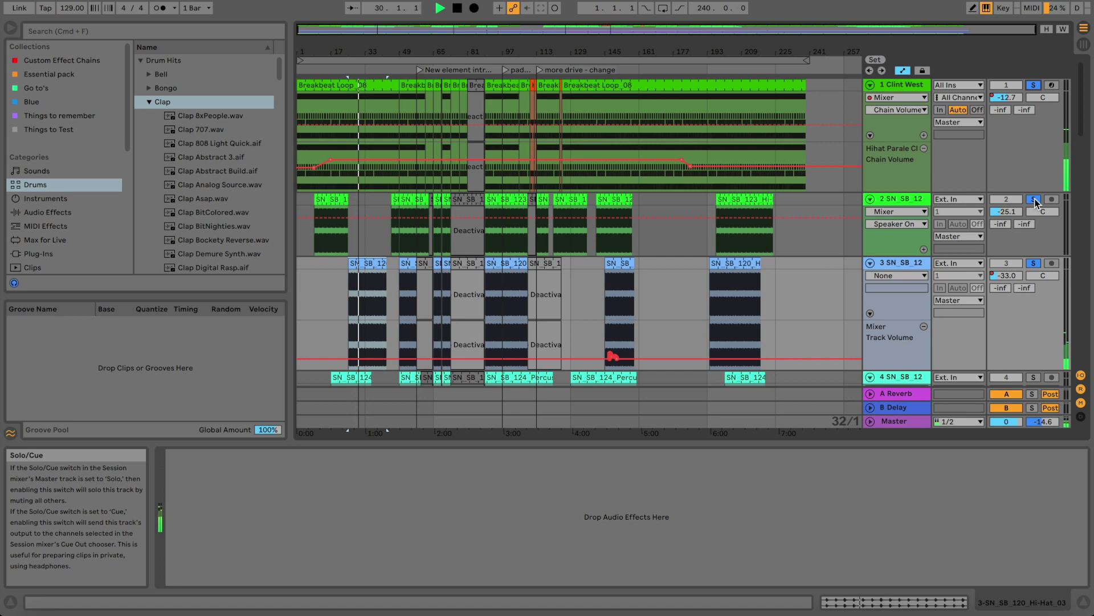
key(space)
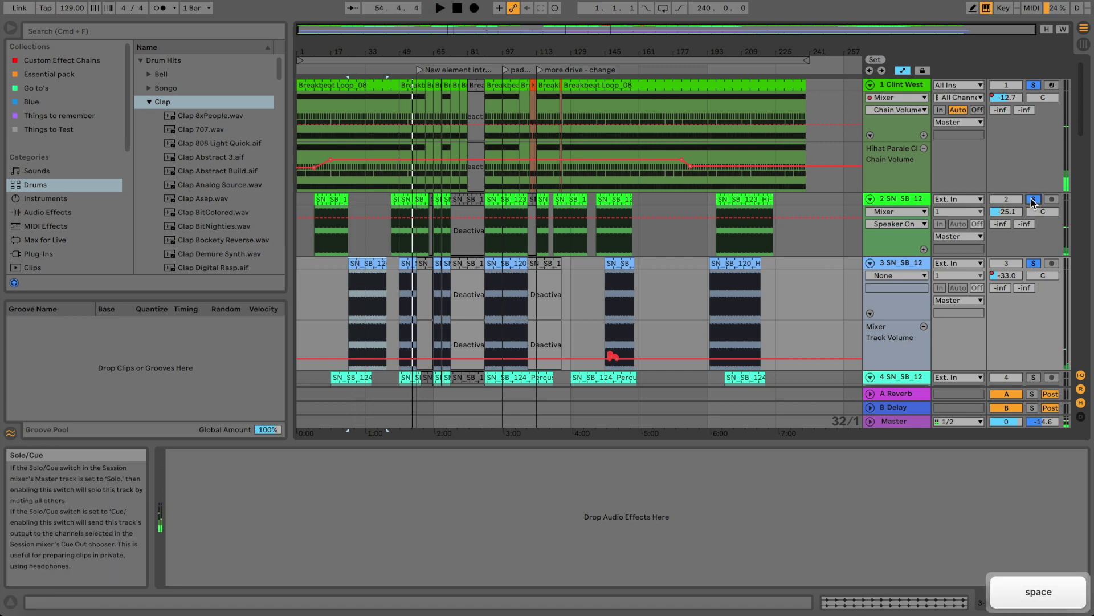
key(space)
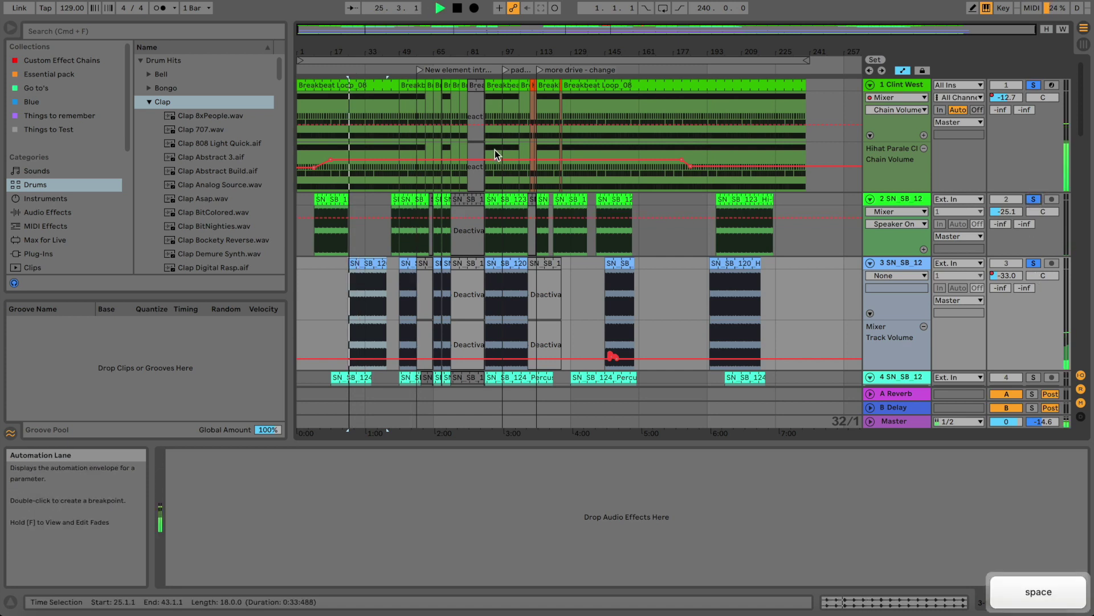
click(402, 73)
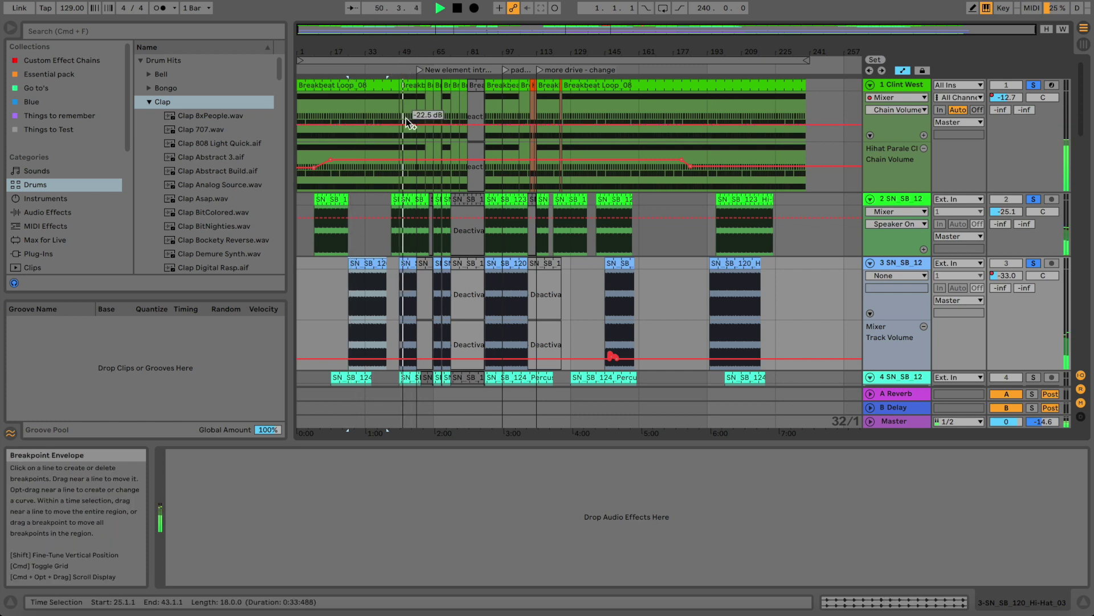
key(space)
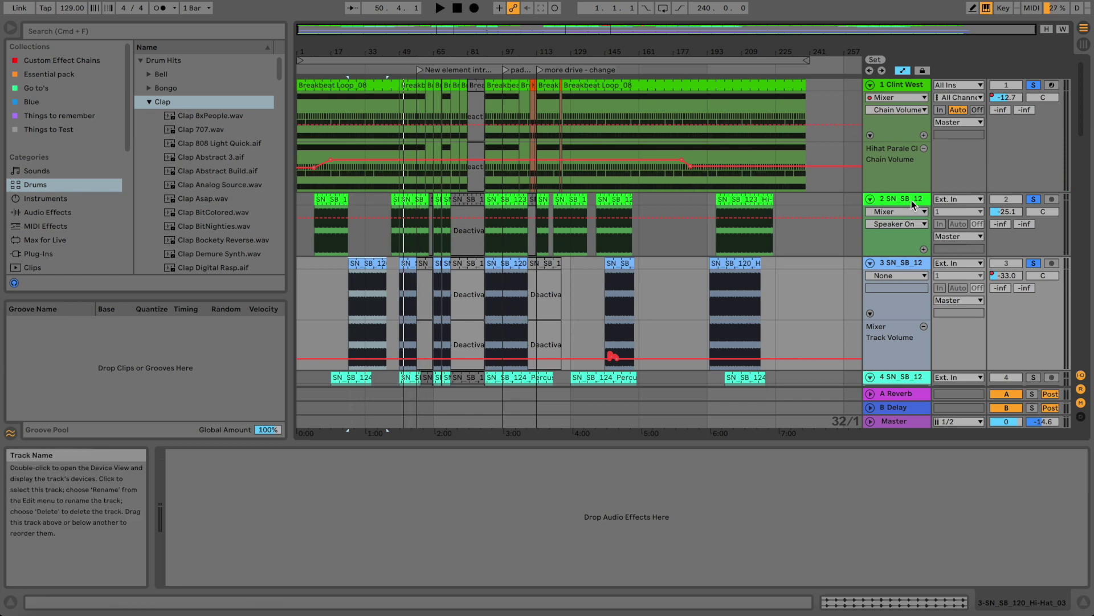
Solo track 4, the percussion loop, audition it from bar 49 and open its clip starting there
scroll(920, 266, down, 5)
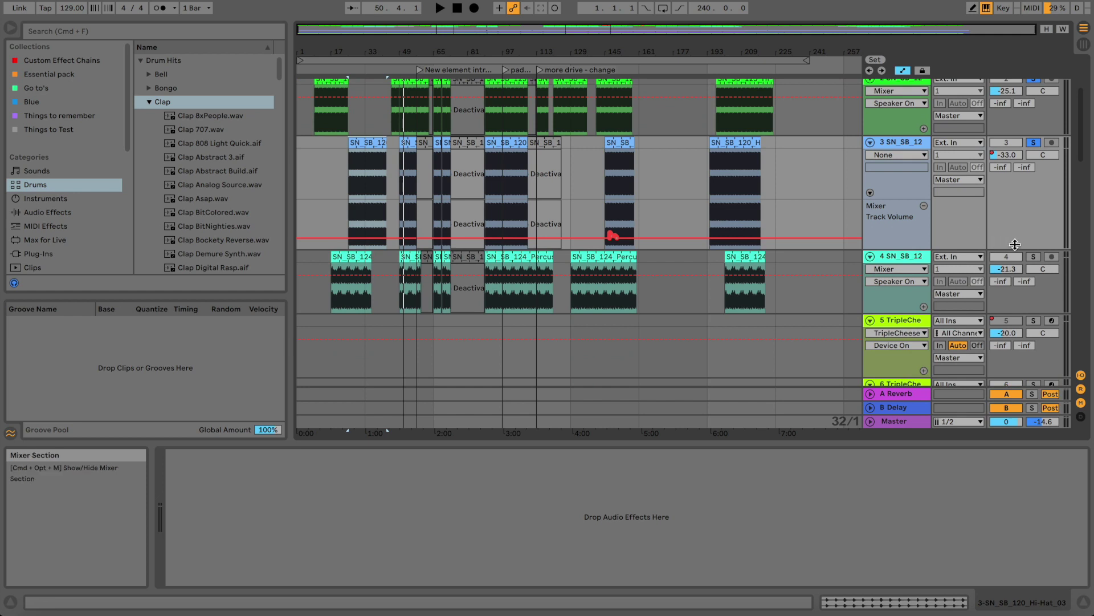
click(1032, 257)
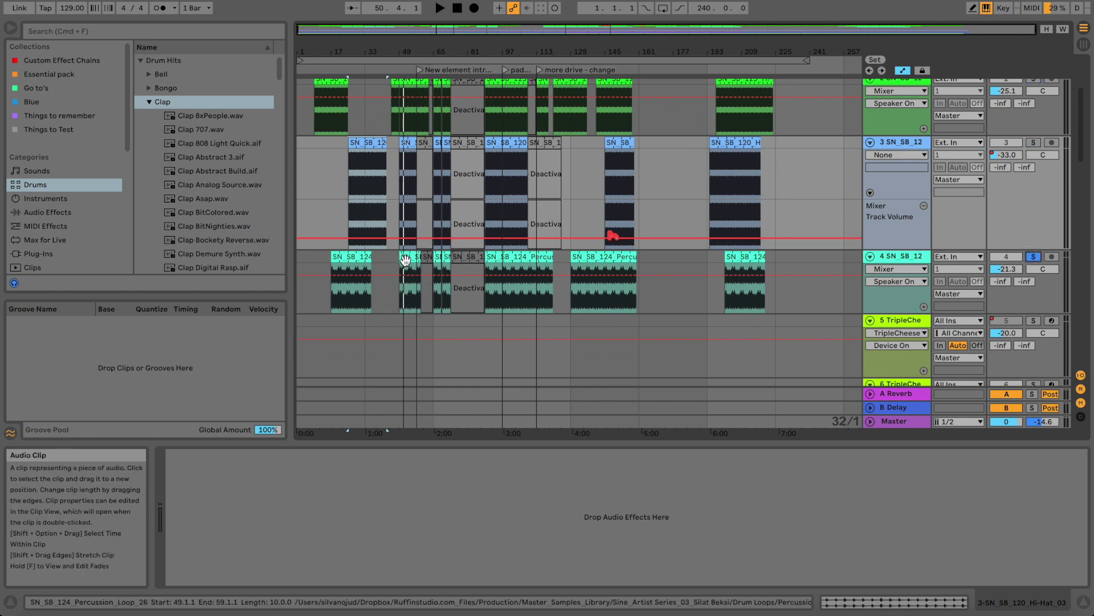
click(402, 71)
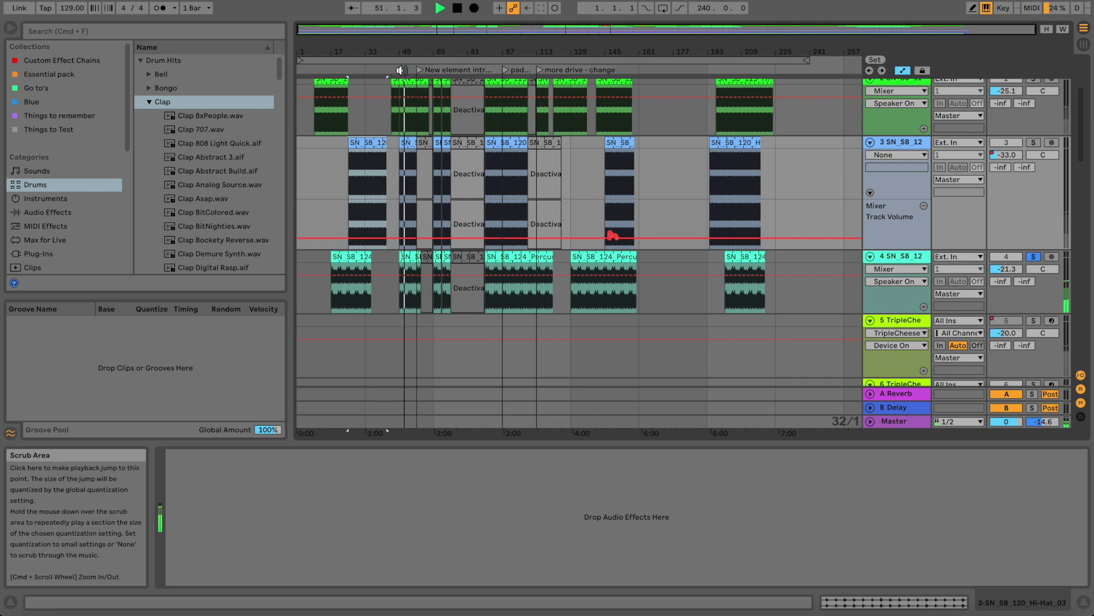
click(908, 260)
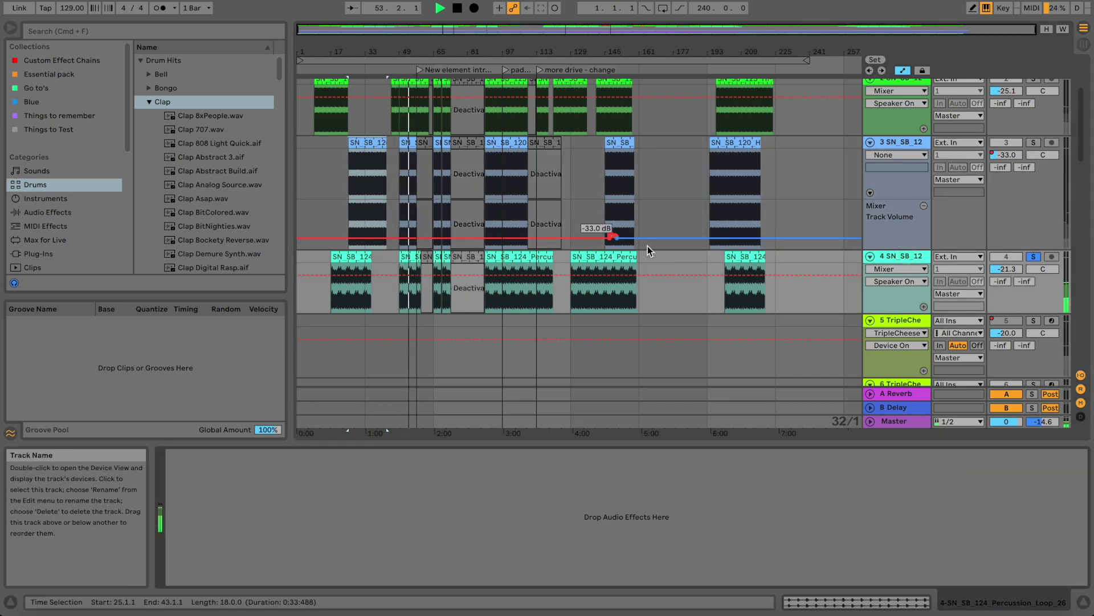
double_click(412, 256)
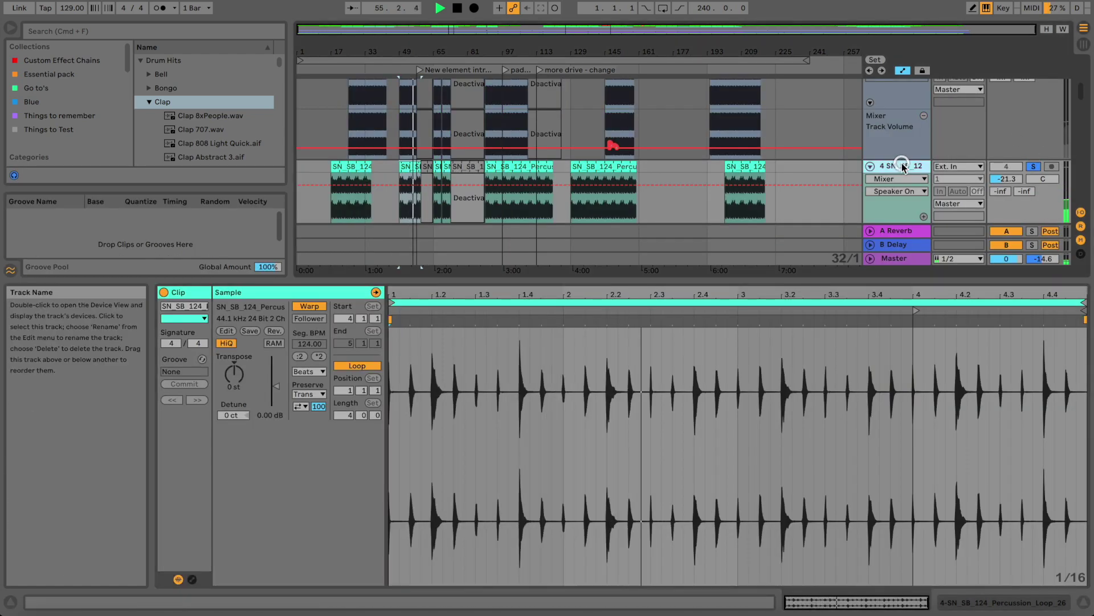
Add the Clint West Kit to the solo and audition it together with the percussion loop from bar 49
scroll(1034, 167, up, 5)
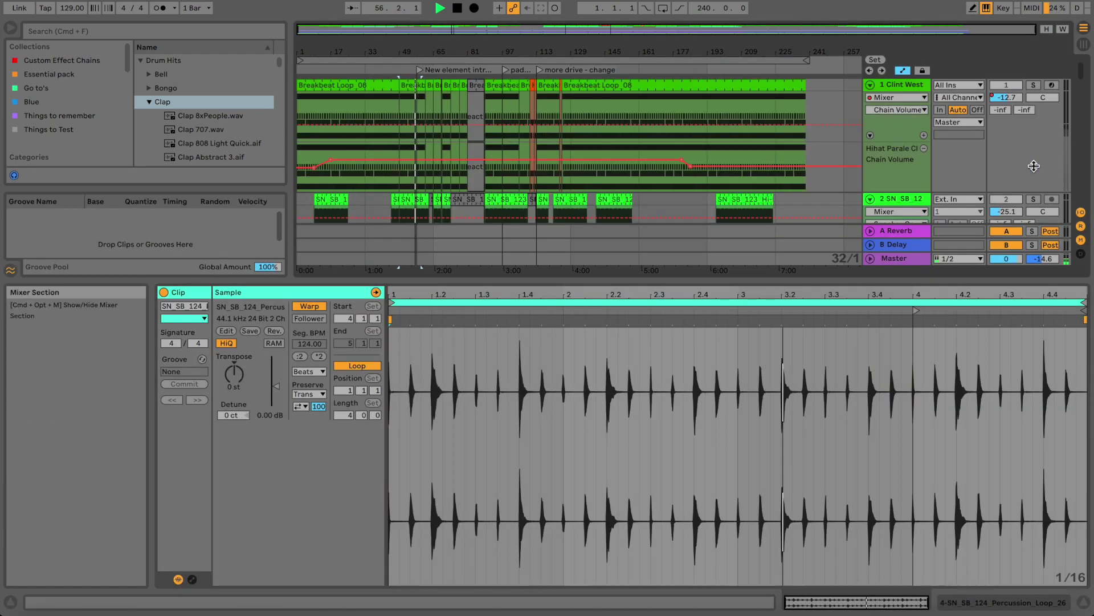
click(1033, 84)
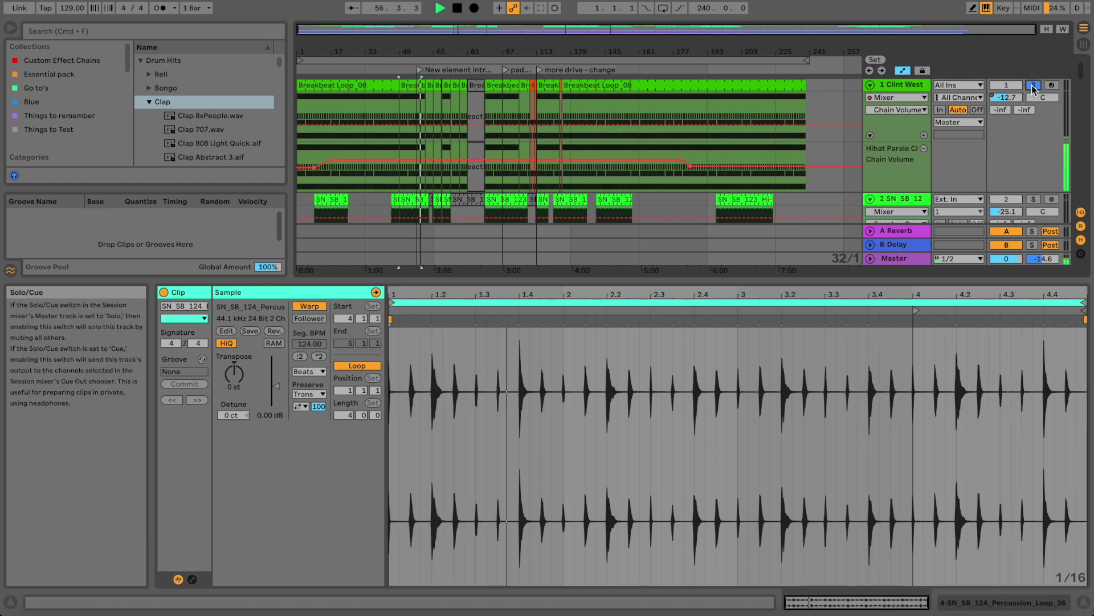
key(space)
key(space)
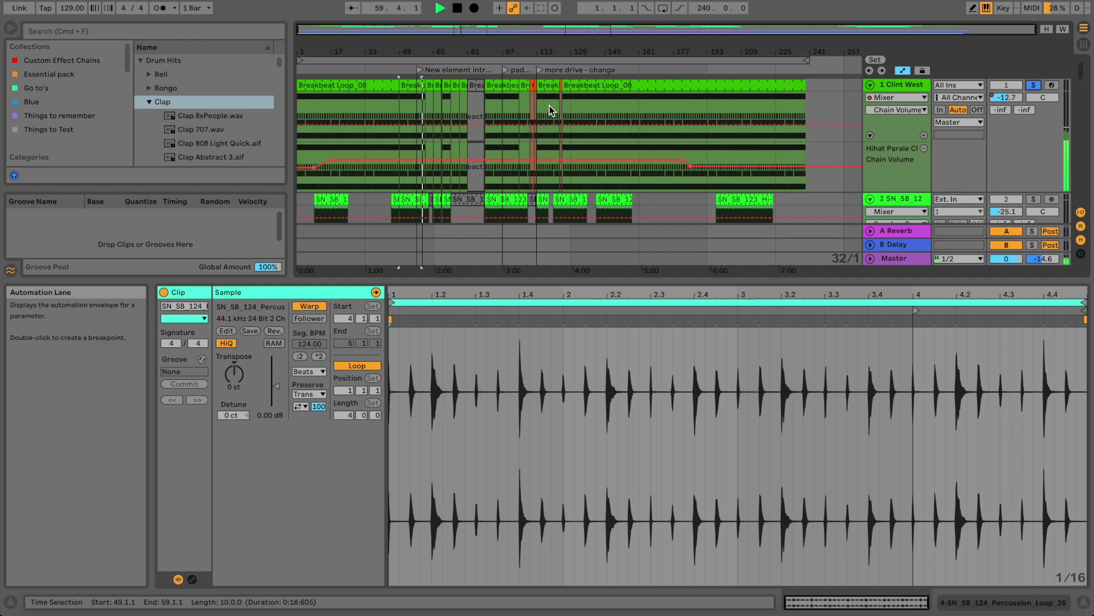
scroll(549, 105, down, 5)
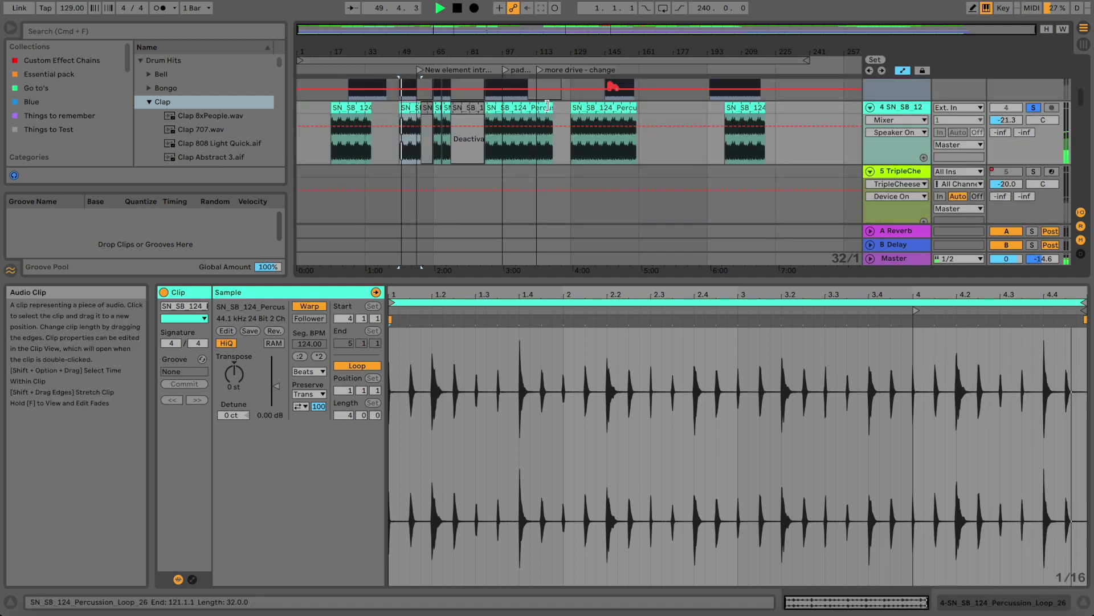
scroll(548, 105, up, 2)
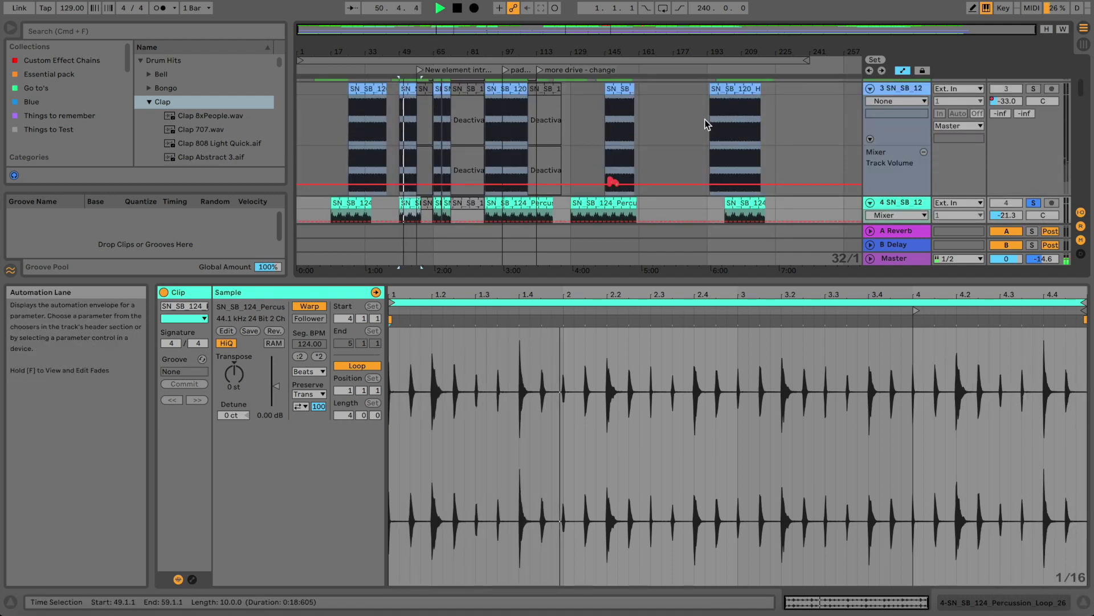
Add hi-hat tracks 2 and 3 to the solo and audition them with the kit and percussion loop from bar 49
scroll(705, 119, up, 2)
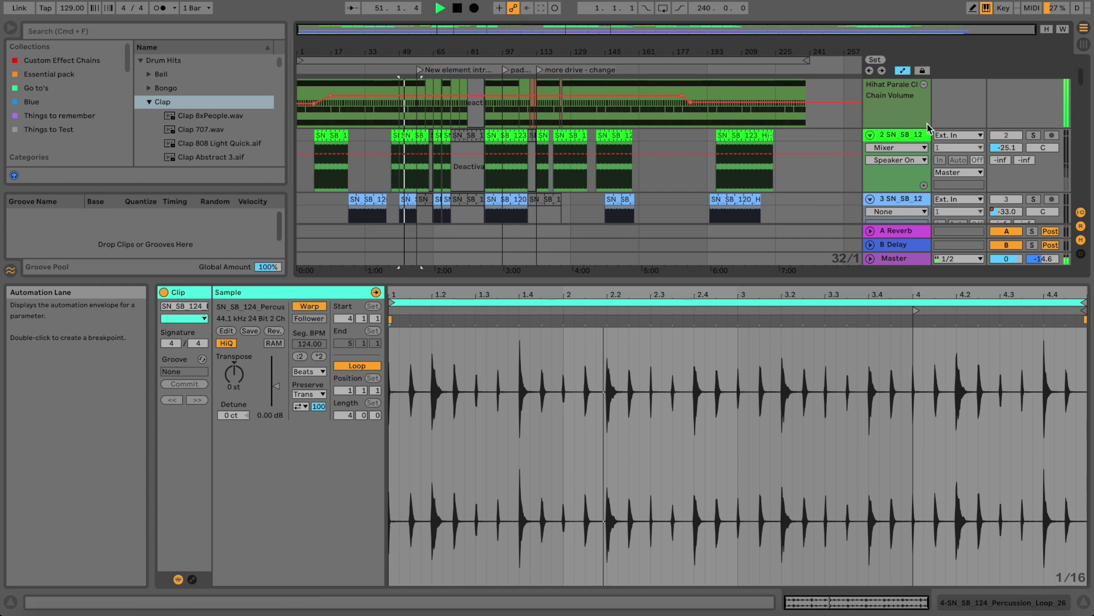
click(1034, 134)
scroll(1034, 160, down, 1)
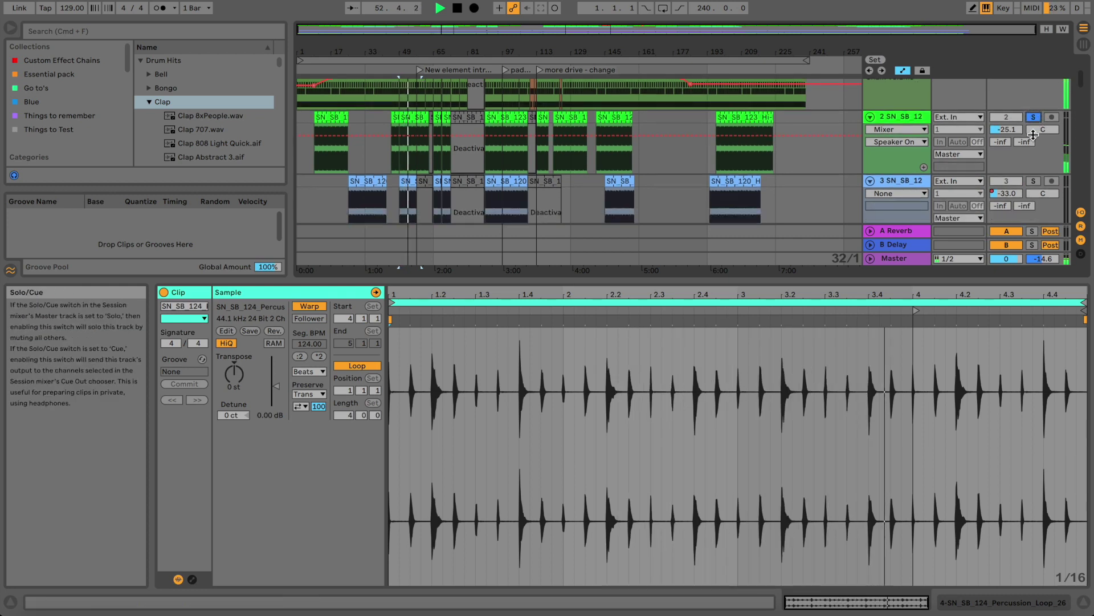
click(1034, 181)
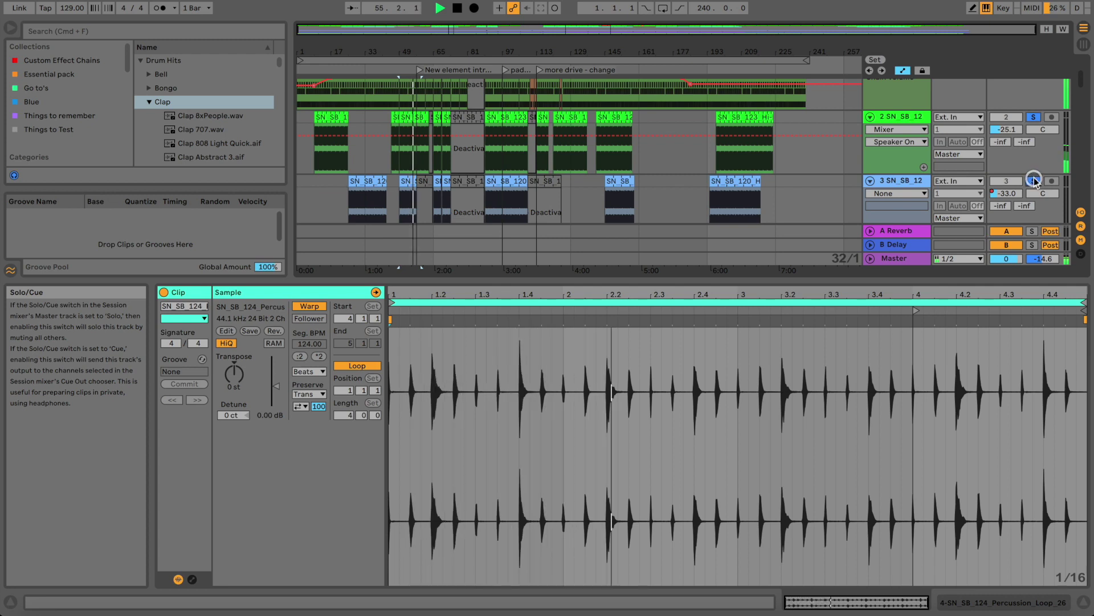
scroll(1034, 176, down, 1)
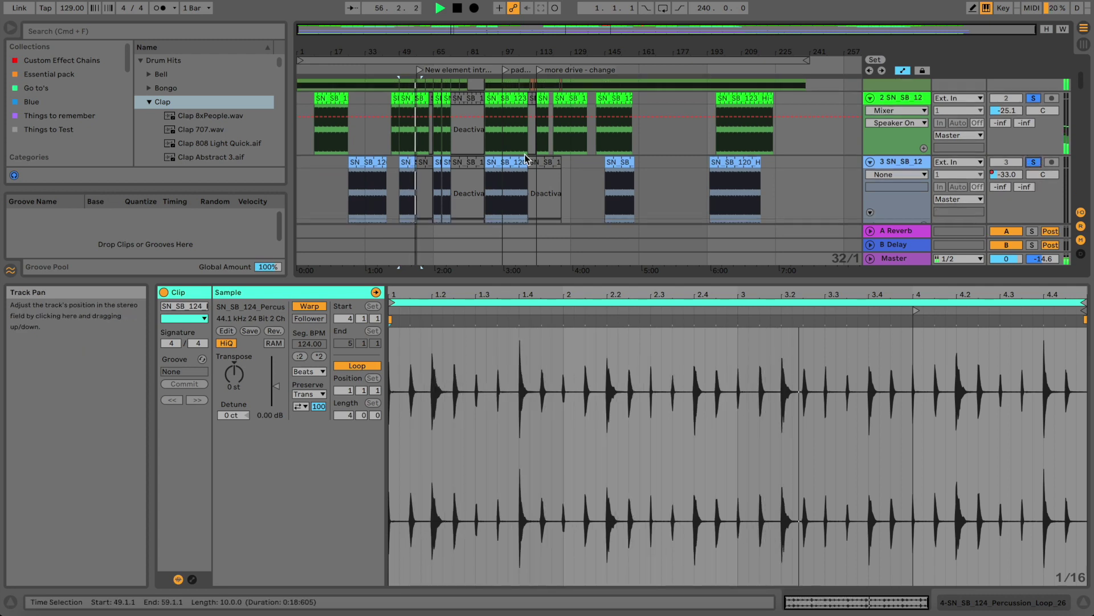
click(412, 67)
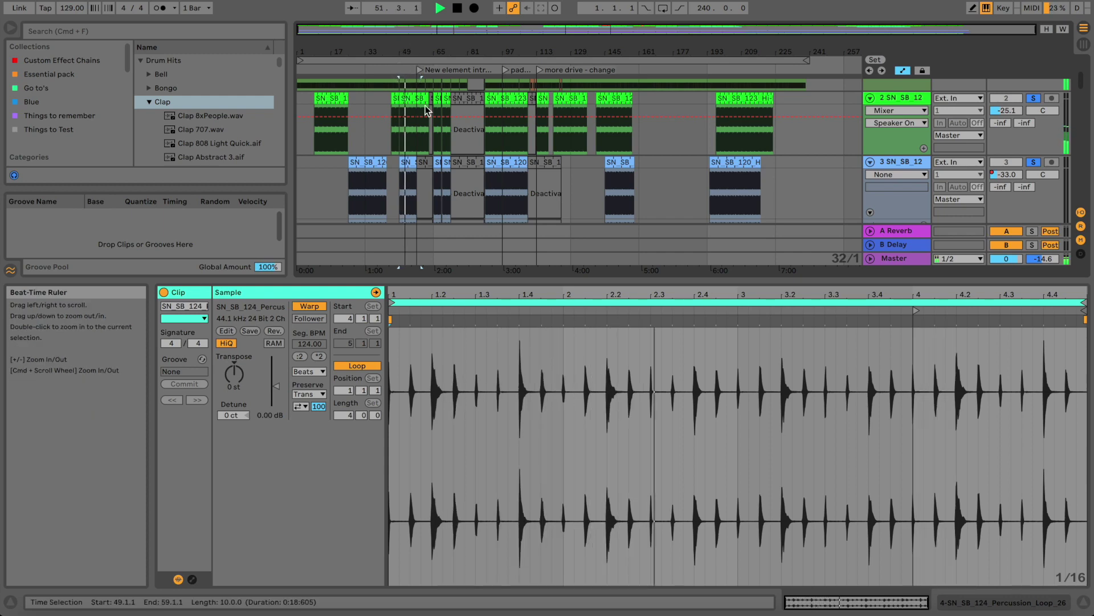
Add track 5, TripleCheese, to the solo, audition it from bar 49 and set its volume to -18.0 dB
scroll(445, 125, down, 2)
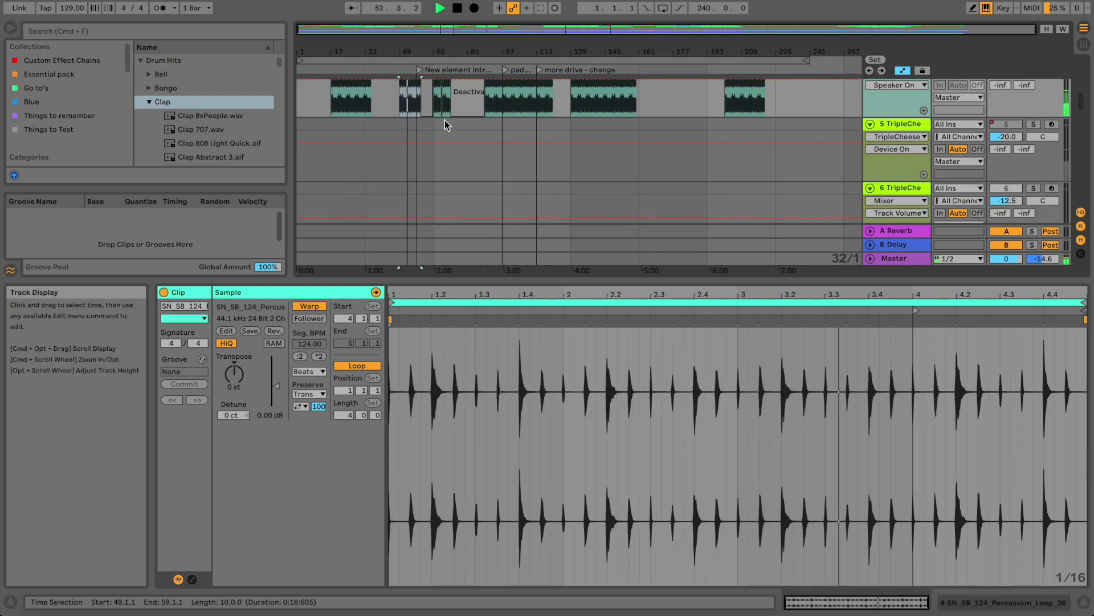
scroll(444, 121, up, 4)
scroll(444, 119, down, 3)
scroll(444, 119, down, 4)
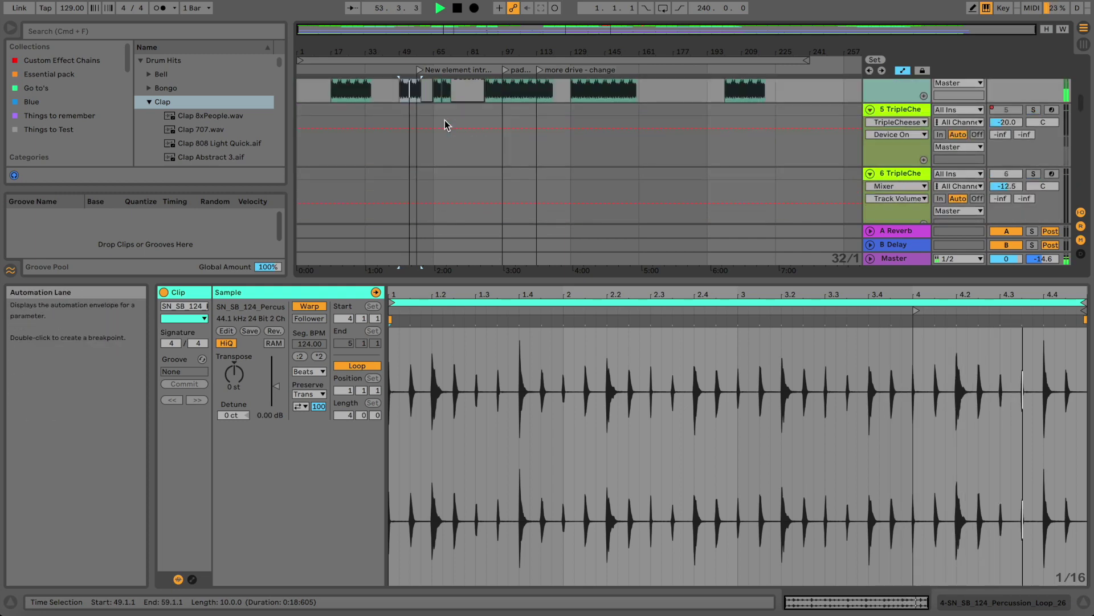
scroll(449, 123, up, 8)
scroll(449, 123, down, 10)
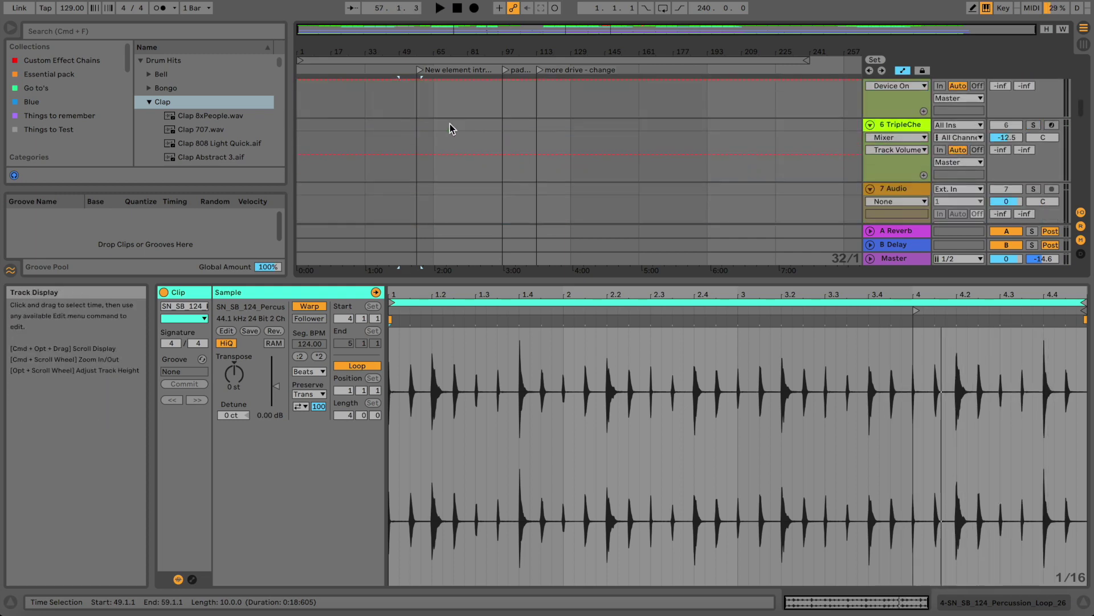
scroll(449, 125, up, 4)
click(890, 154)
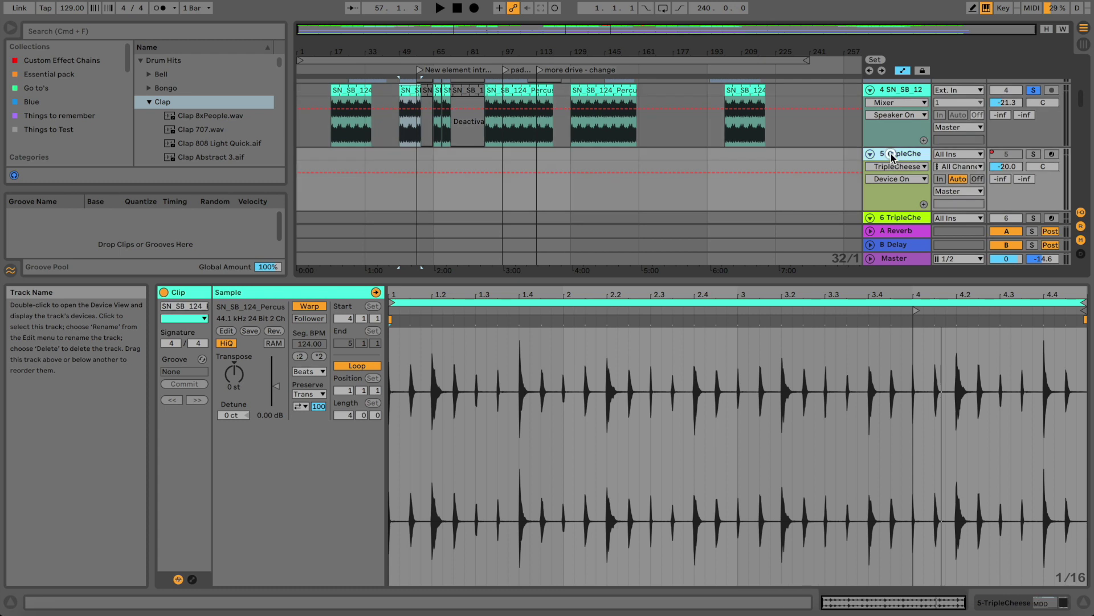
click(1031, 154)
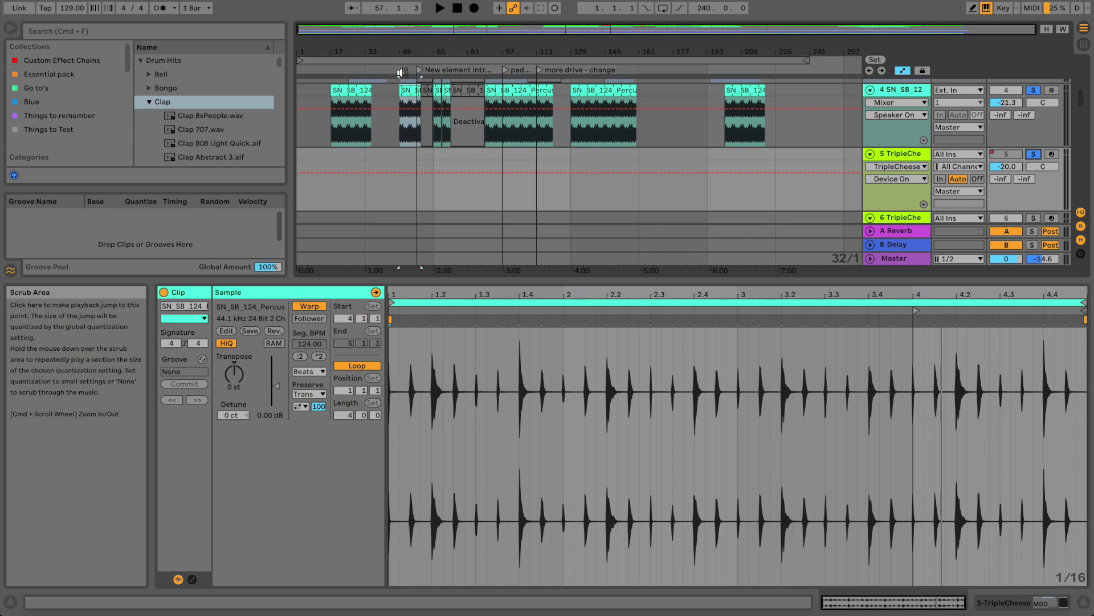
key(space)
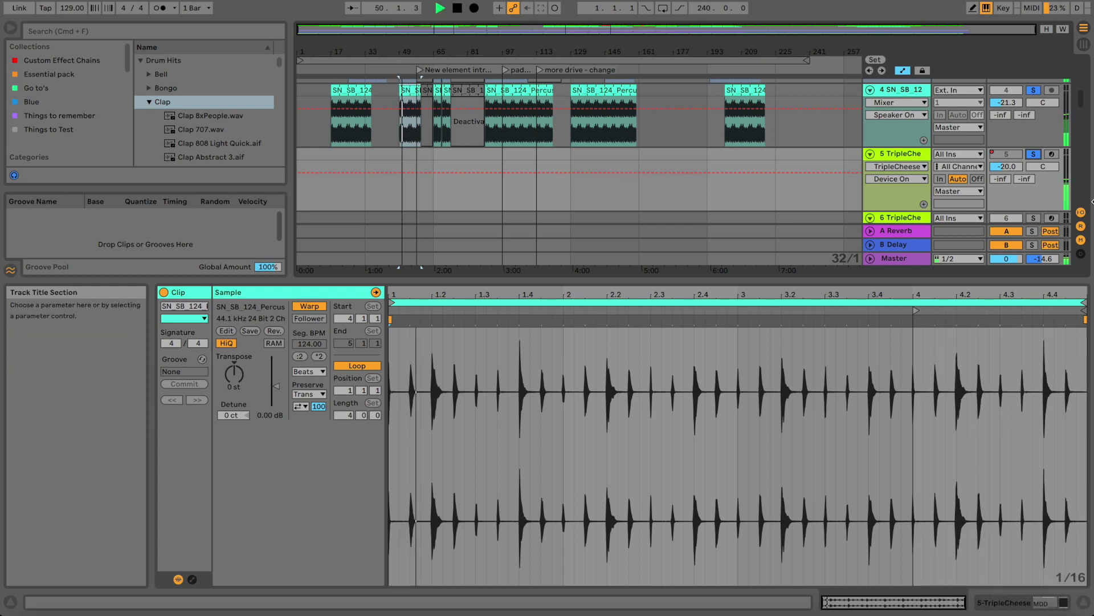
drag(1014, 165, 1014, 165)
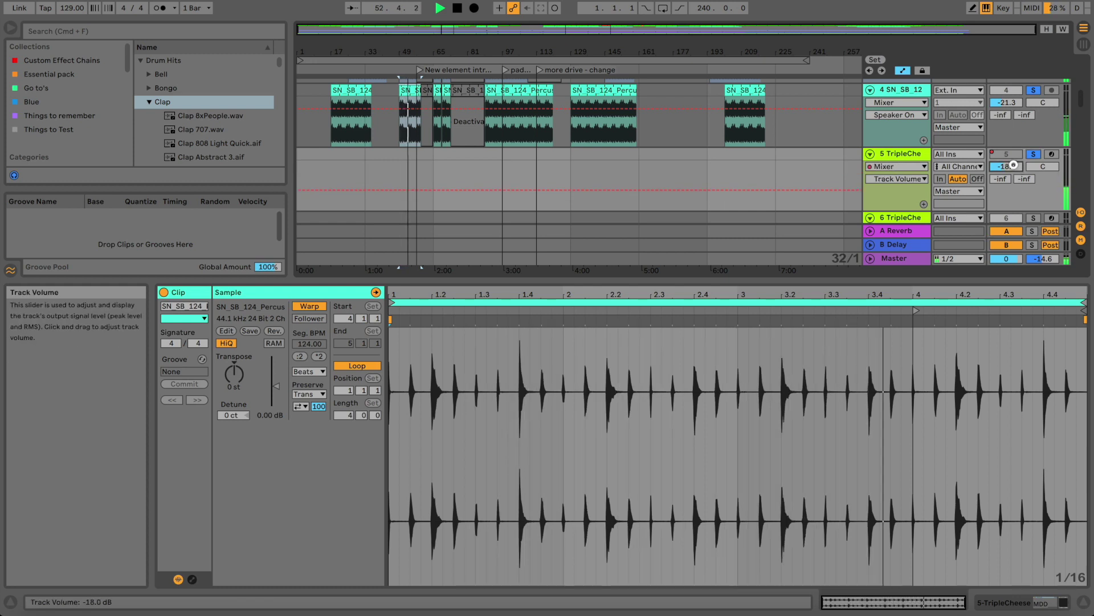
In the MDD Snake gates on track 5, turn gate 2 off and gates 1, 3 and 8 on, and set the swing to 3.15%
click(899, 151)
click(206, 490)
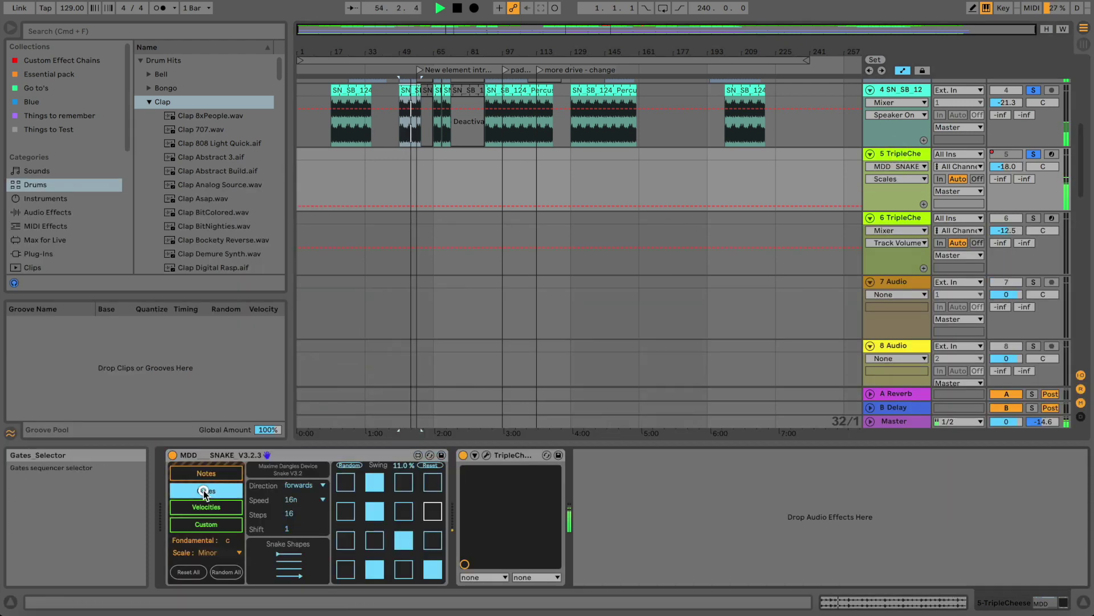
click(373, 485)
click(352, 484)
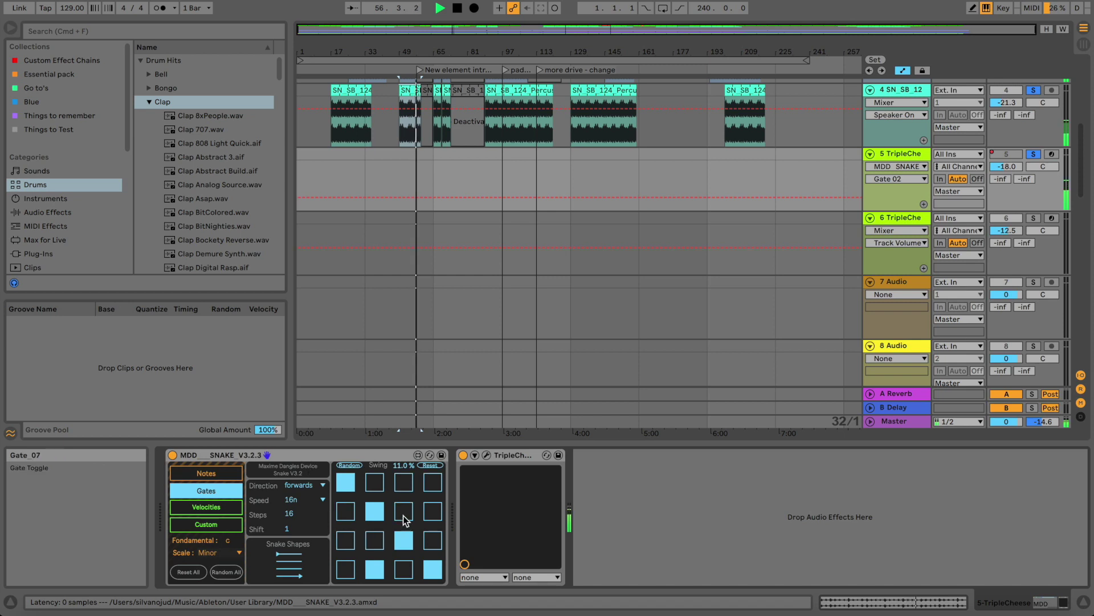
click(433, 510)
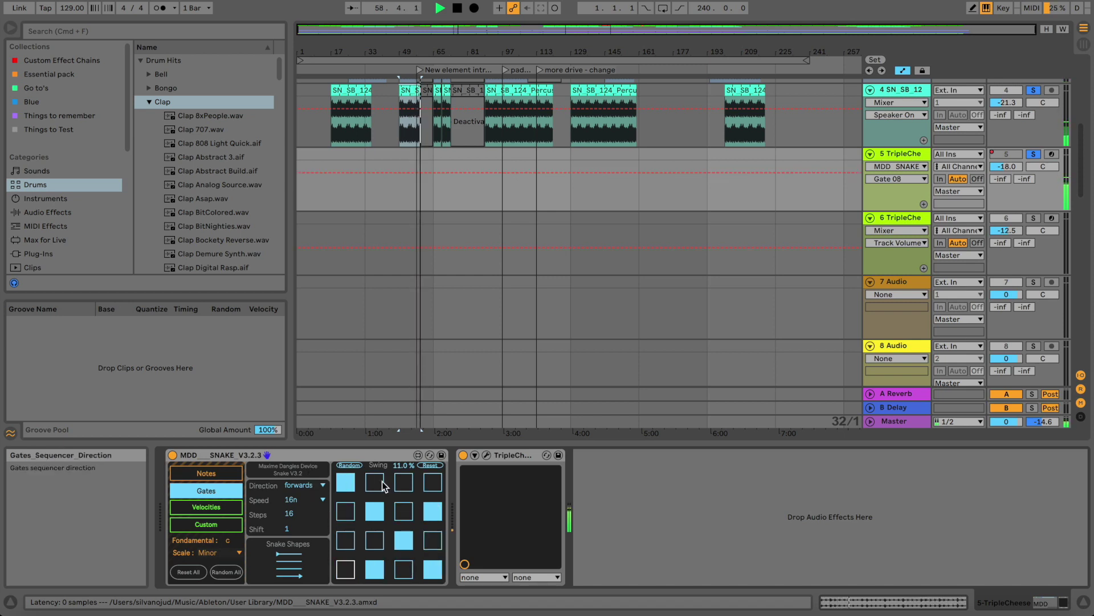
click(397, 483)
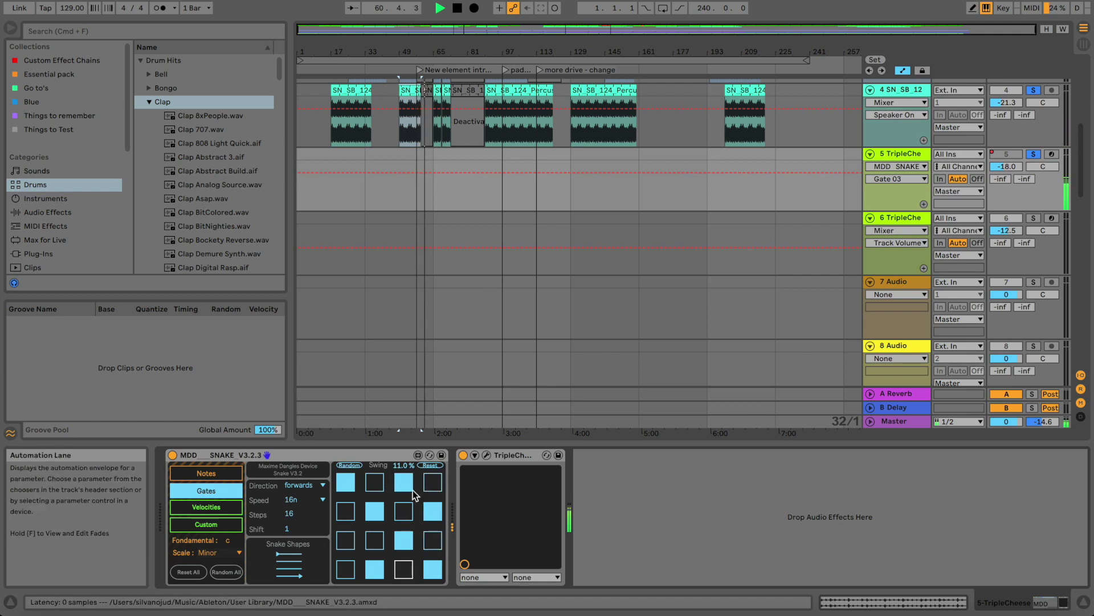
drag(405, 465, 404, 469)
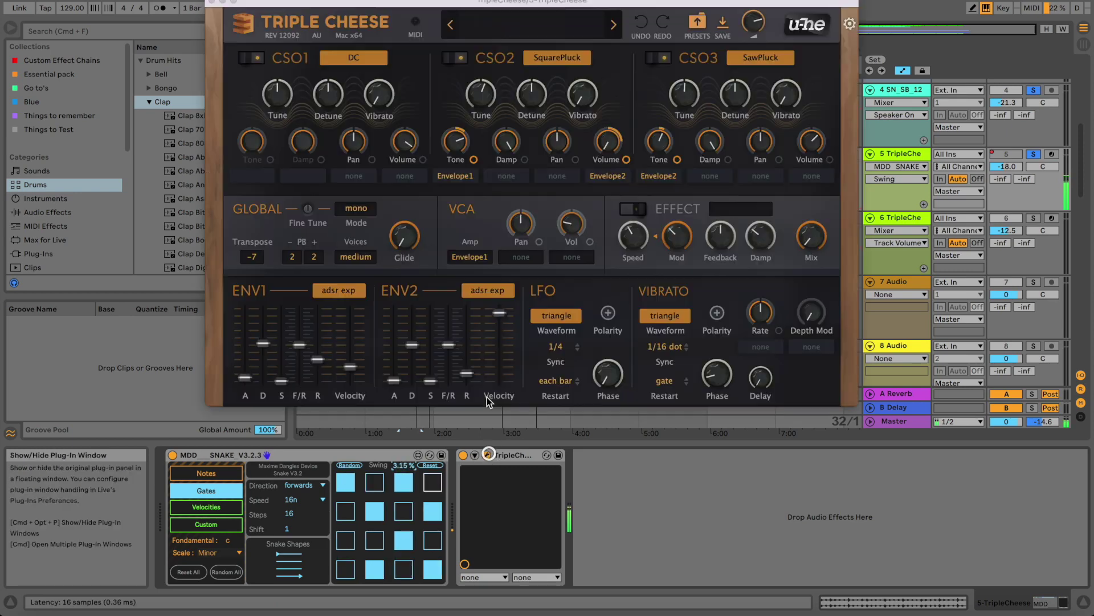
Open track 5's Triple Cheese synth, adjust the ENV1 release and CSO3 tone, and close its window
click(486, 455)
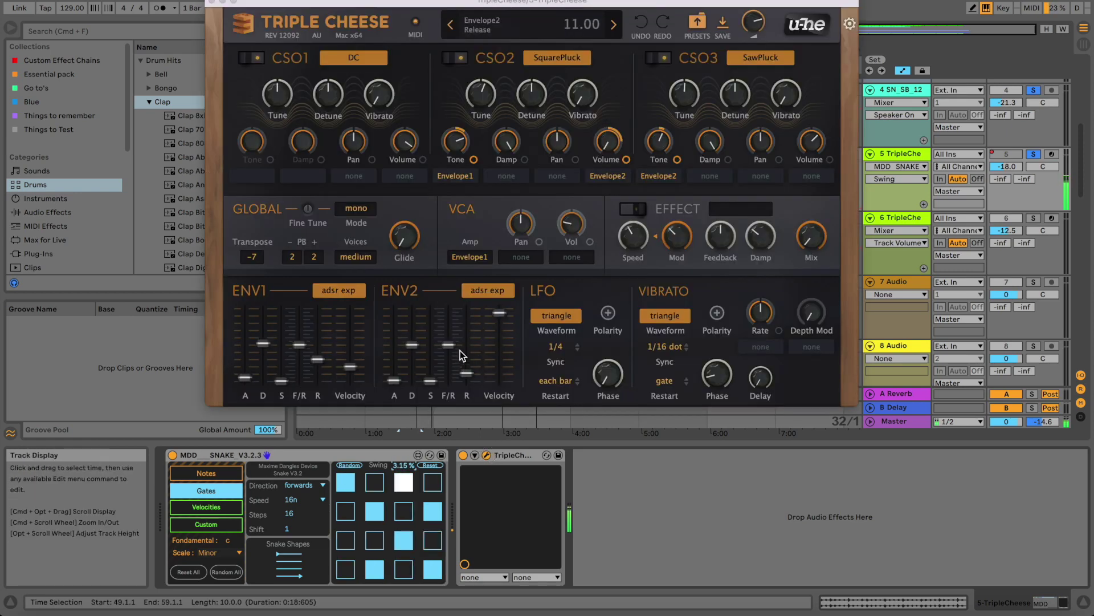
drag(313, 361, 314, 374)
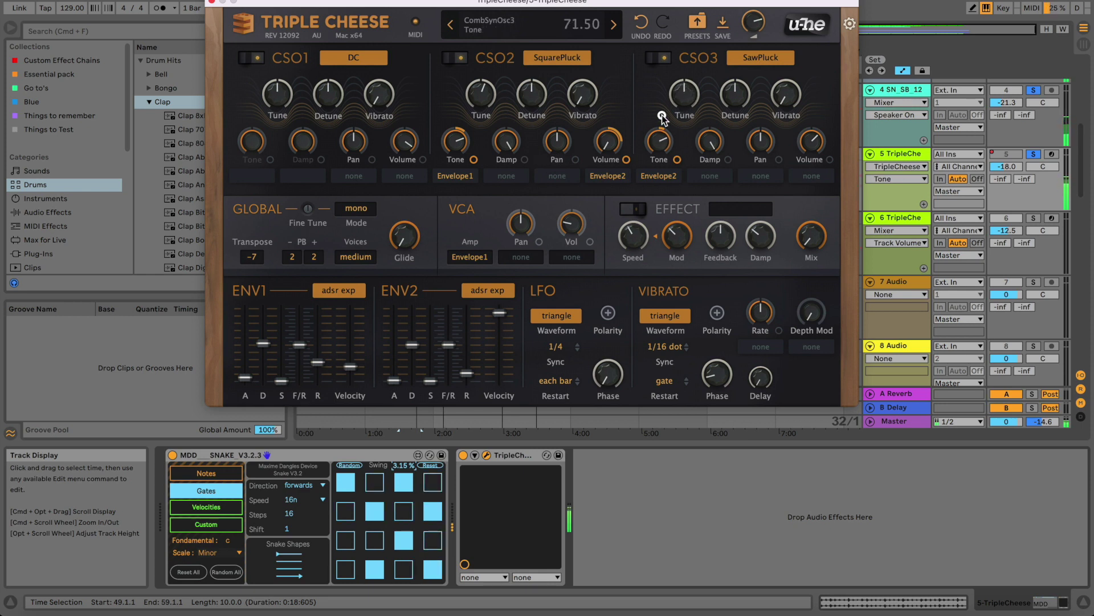
click(212, 2)
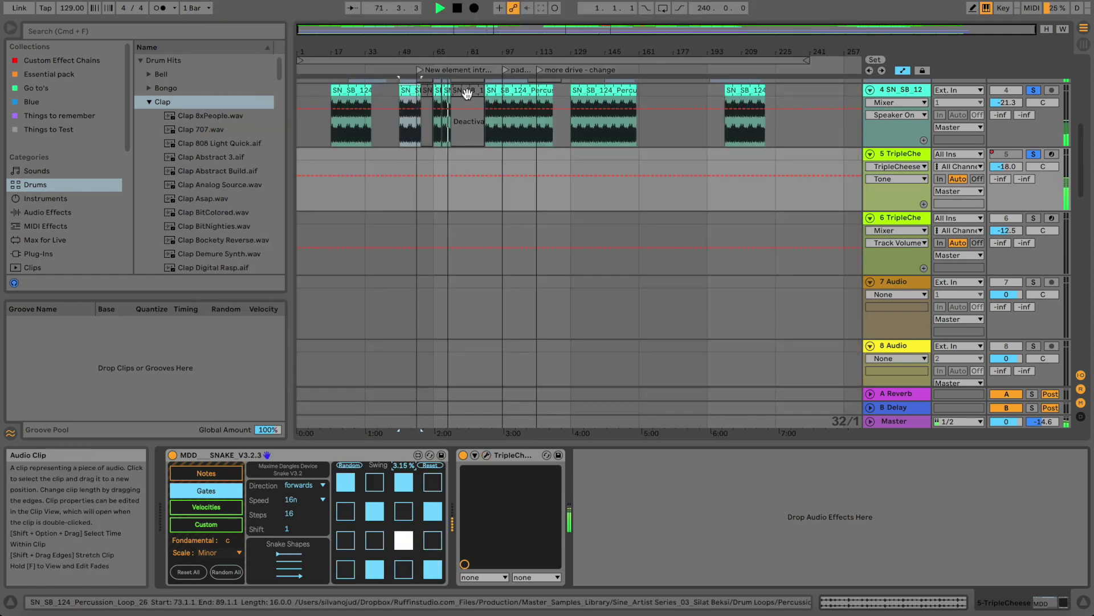
Solo track 17, the melodic vocals track, and audition it from about bar 65, past the New element locator
scroll(500, 177, up, 3)
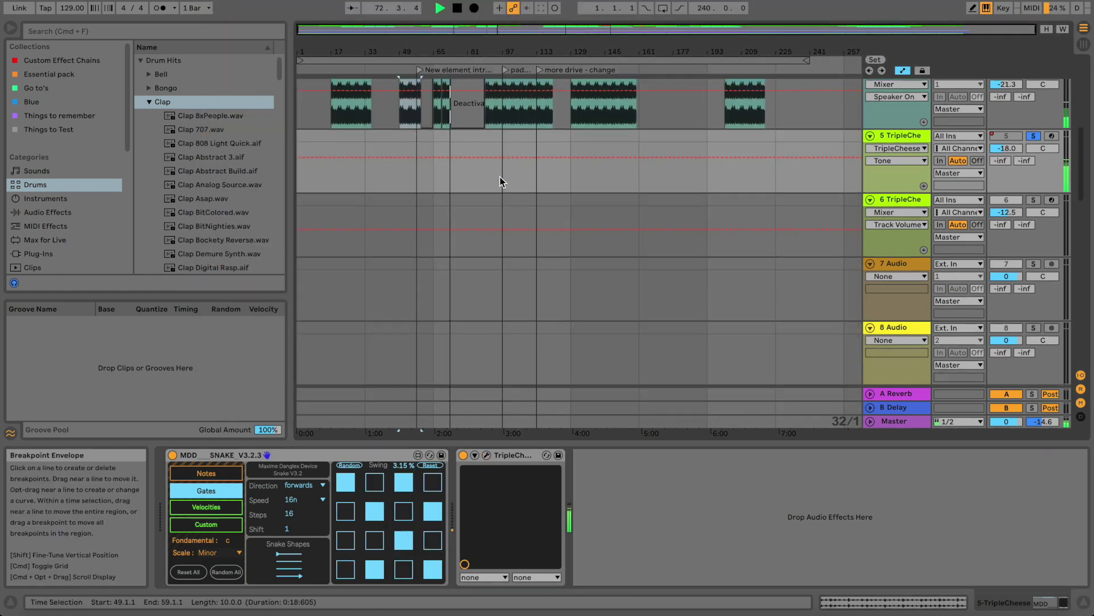
scroll(499, 176, up, 8)
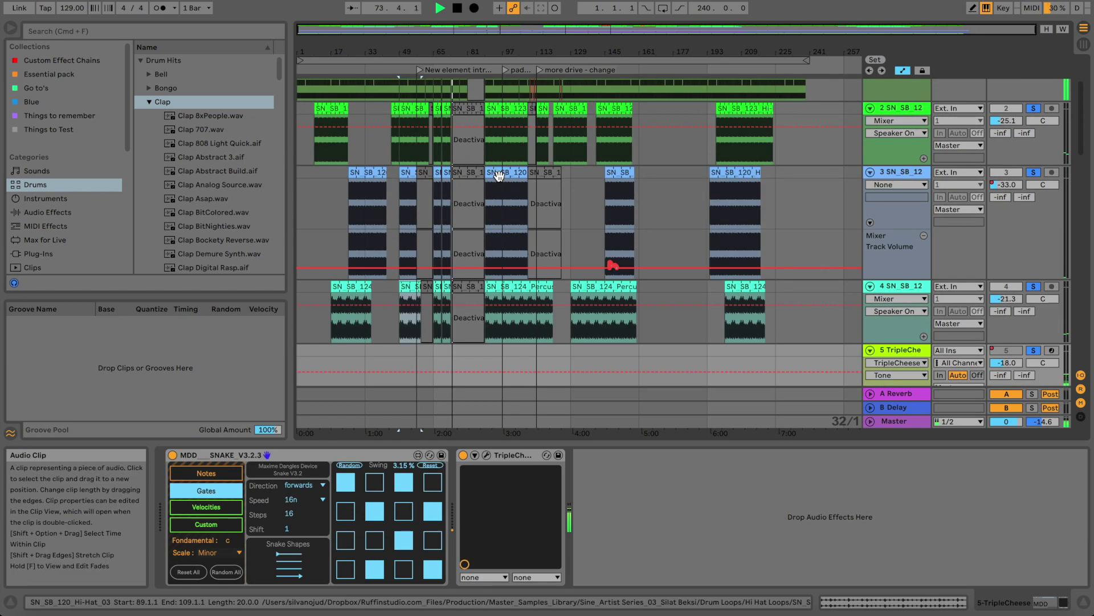
scroll(499, 176, up, 1)
scroll(499, 176, down, 10)
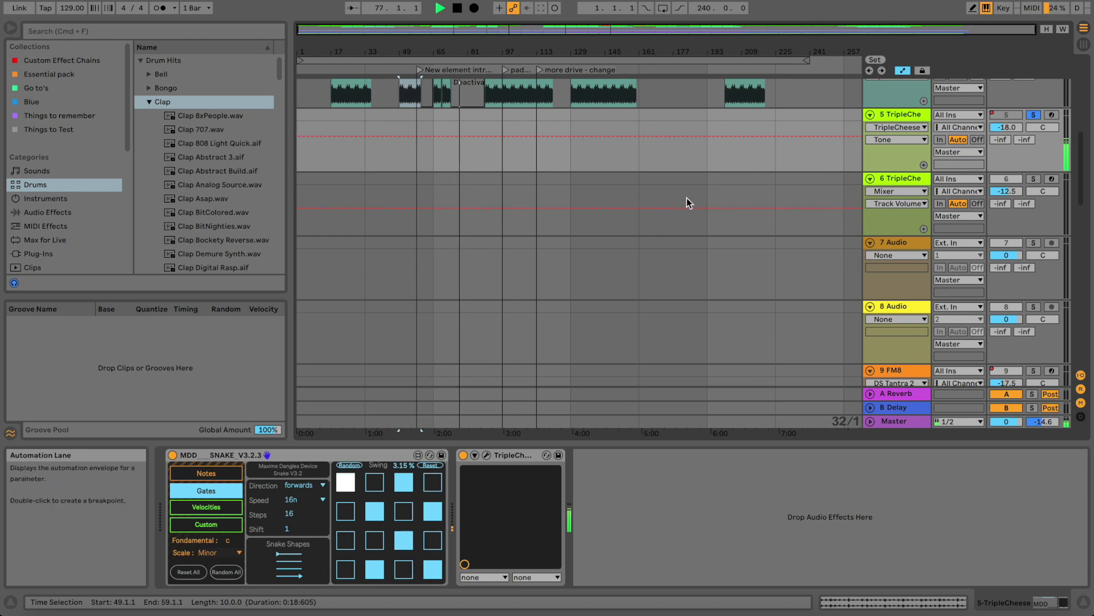
scroll(770, 179, down, 5)
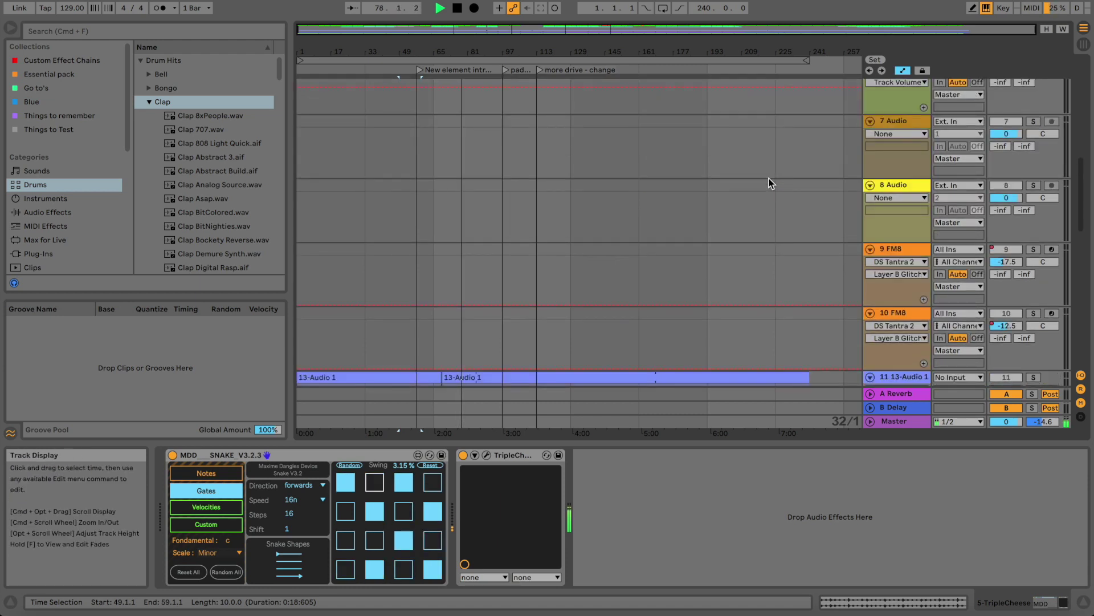
scroll(769, 179, down, 5)
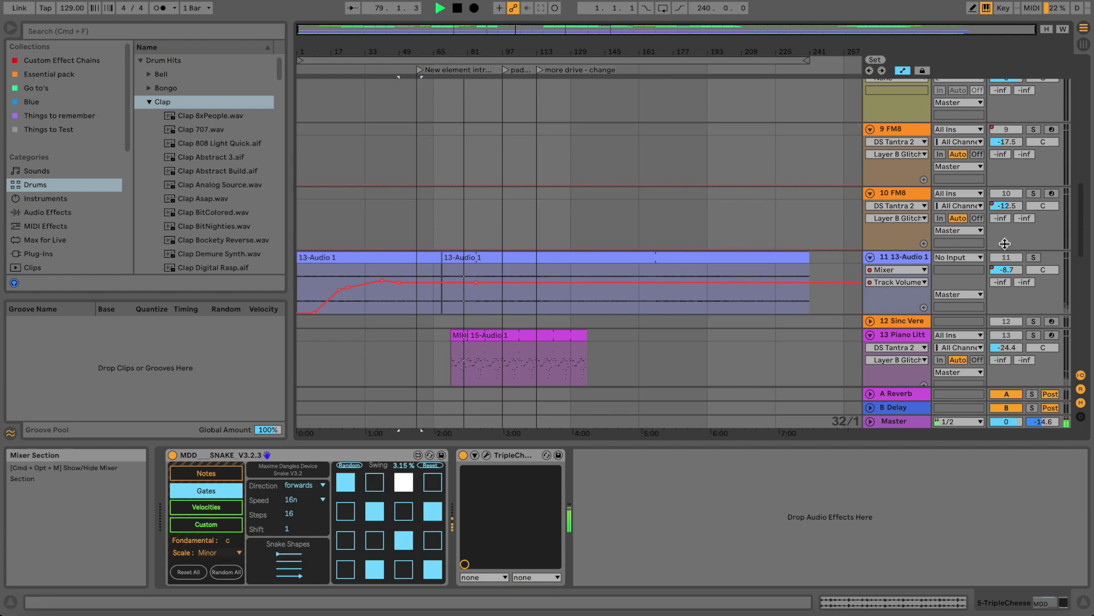
scroll(1045, 258, down, 7)
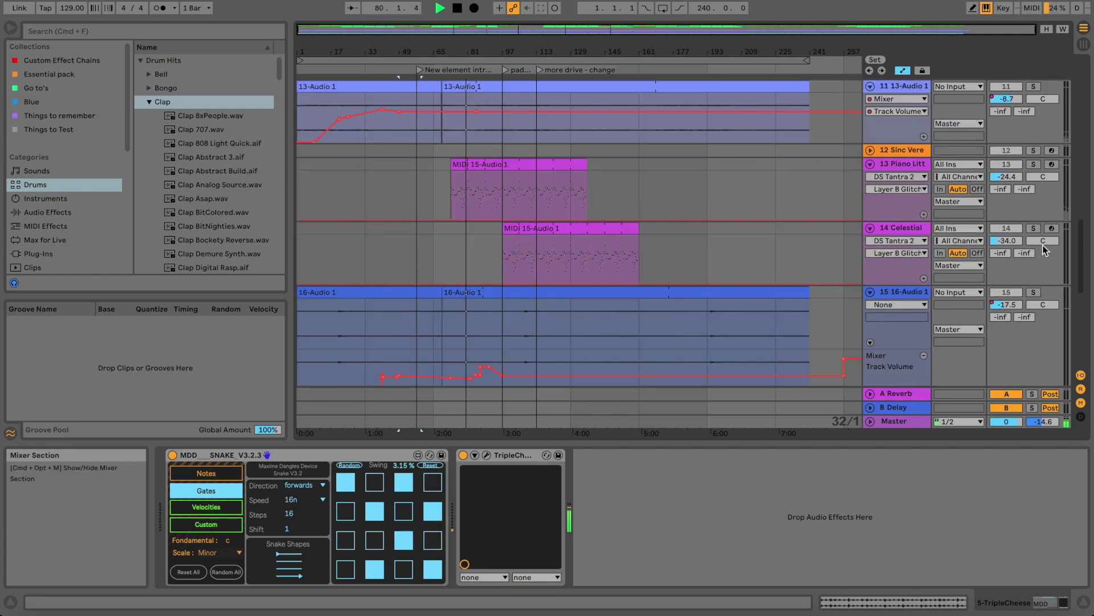
scroll(864, 239, down, 10)
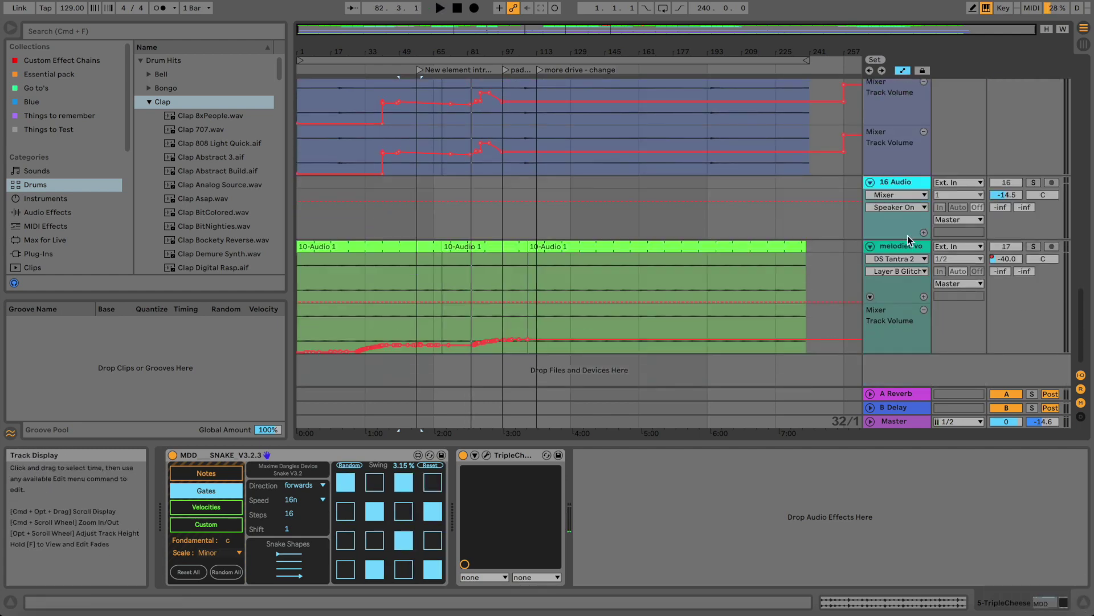
click(1033, 246)
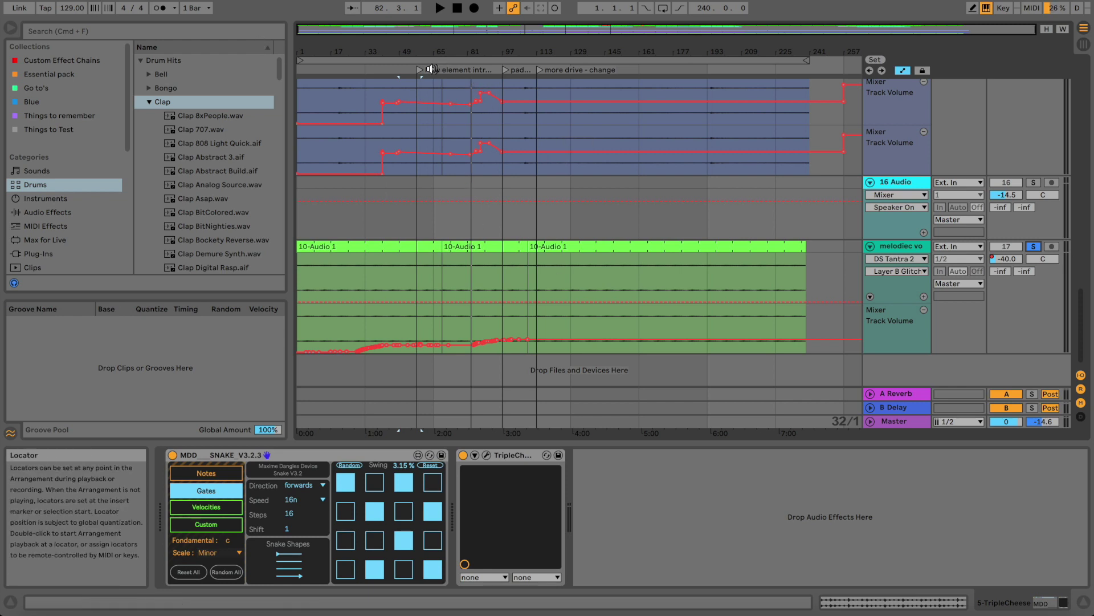
click(418, 69)
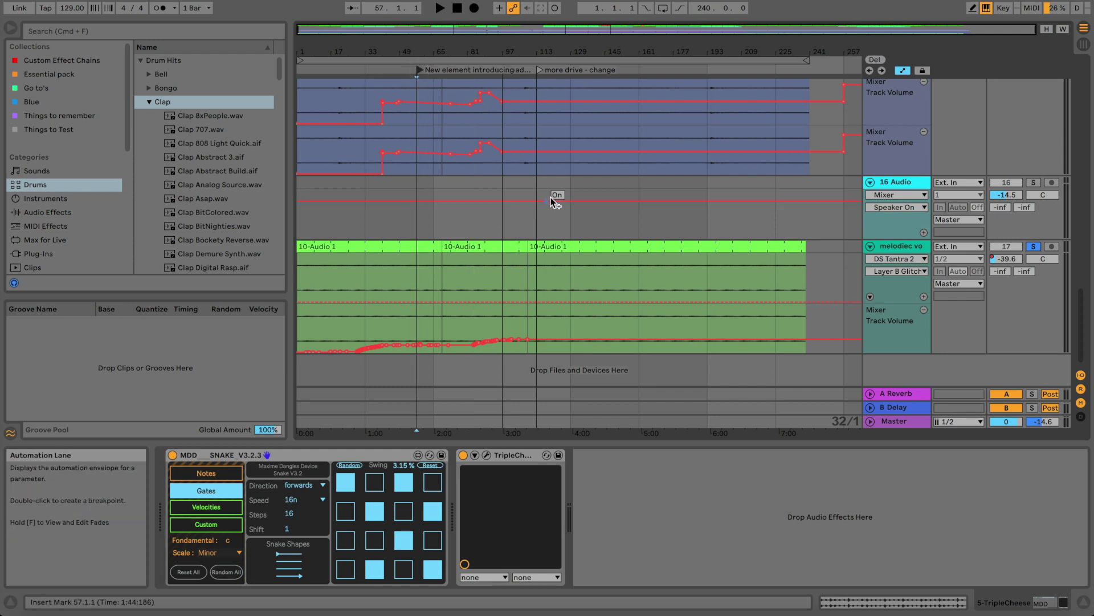
click(435, 66)
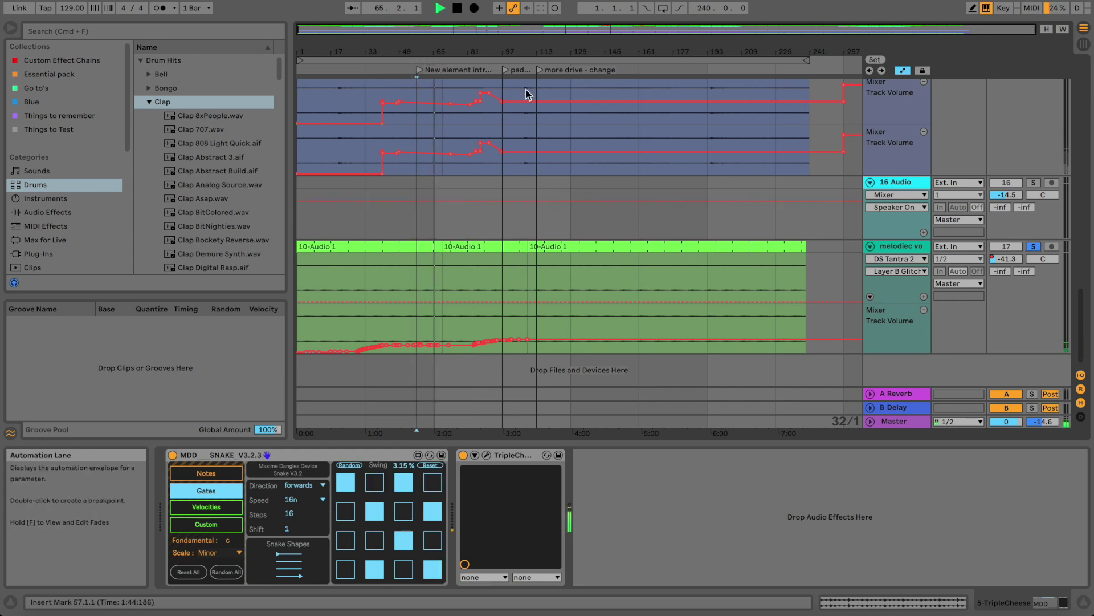
Open the melodic vocals track's device, show its Track Volume automation and override it with a higher volume
click(890, 247)
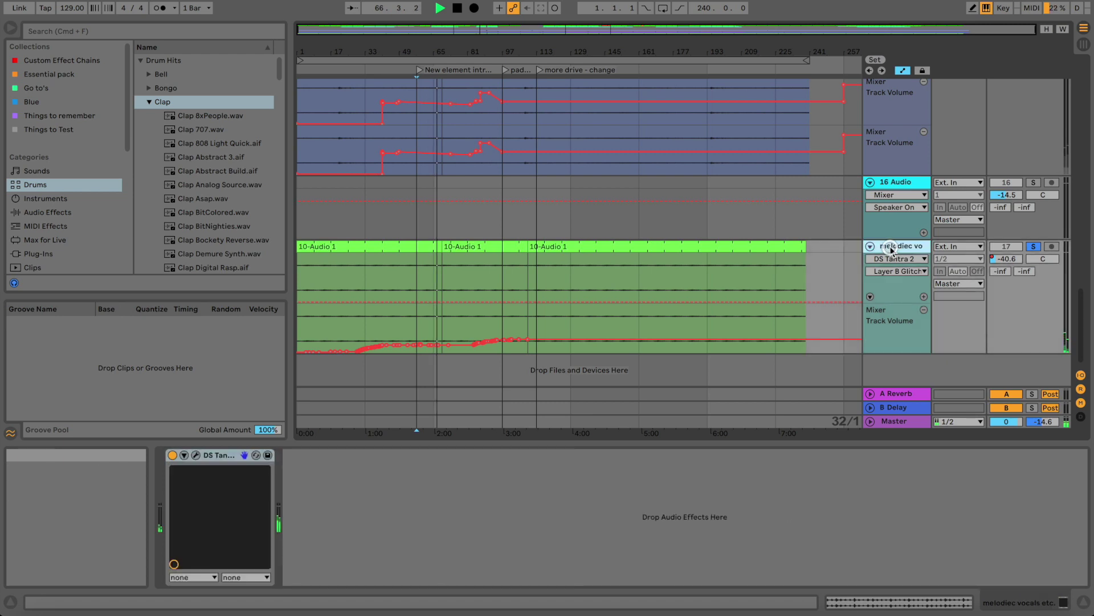
click(1007, 259)
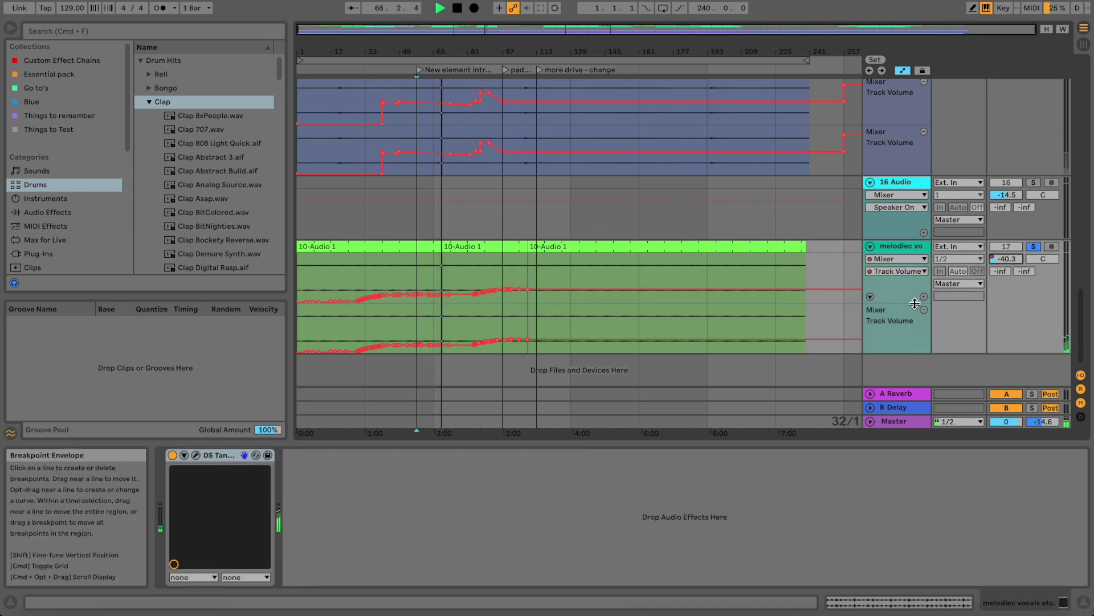
drag(998, 259, 998, 260)
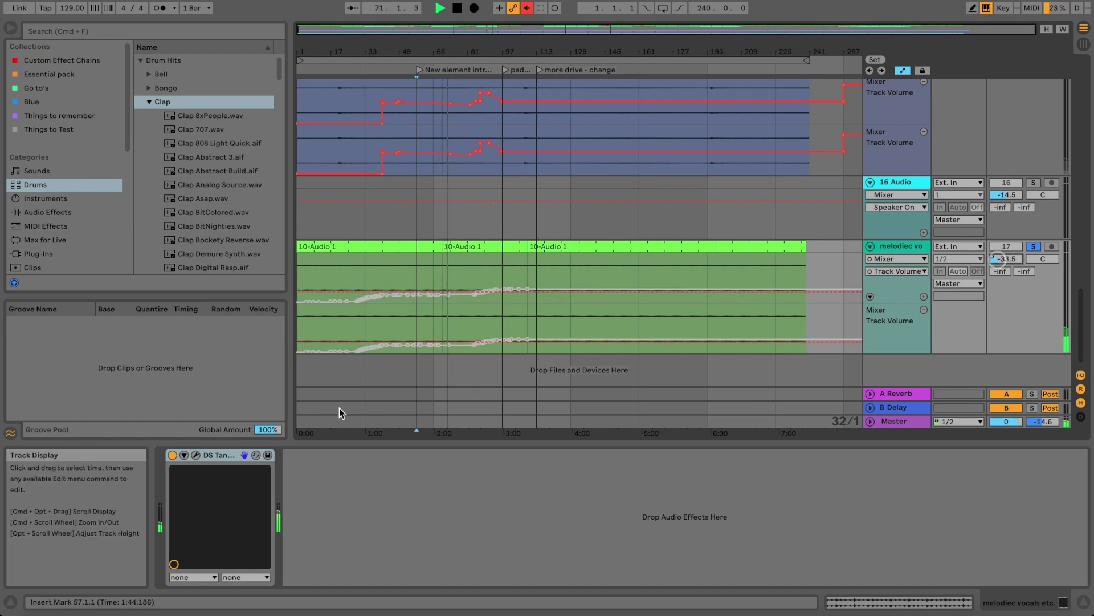
Toggle the DS Tantra 2 effect on the melodic vocals track to compare the sound, with the track volume set to -13.4 dB
click(172, 455)
drag(1004, 260, 1005, 259)
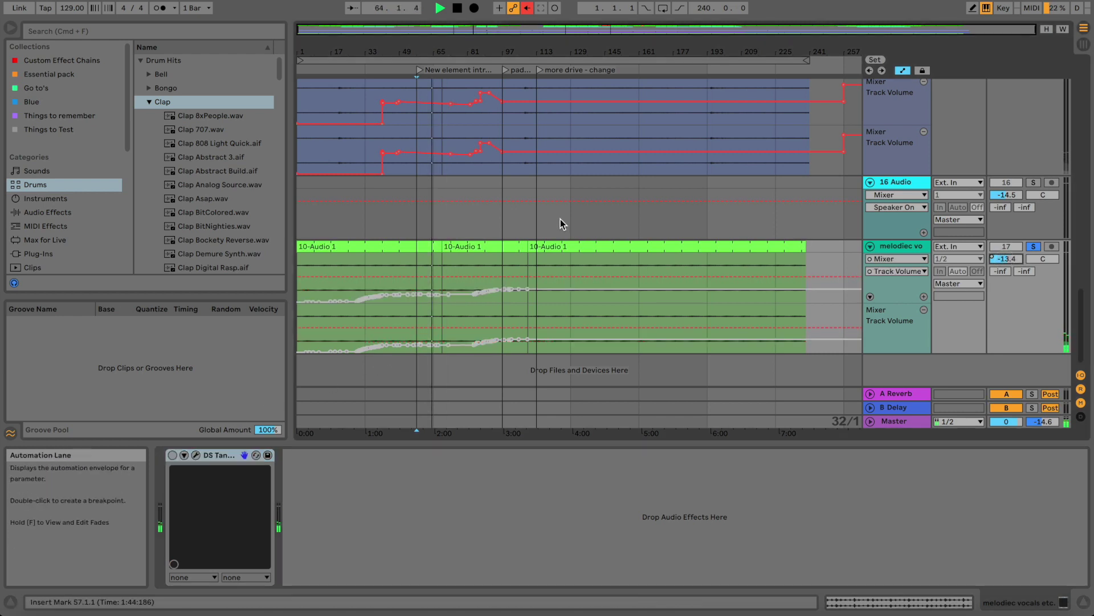
click(172, 455)
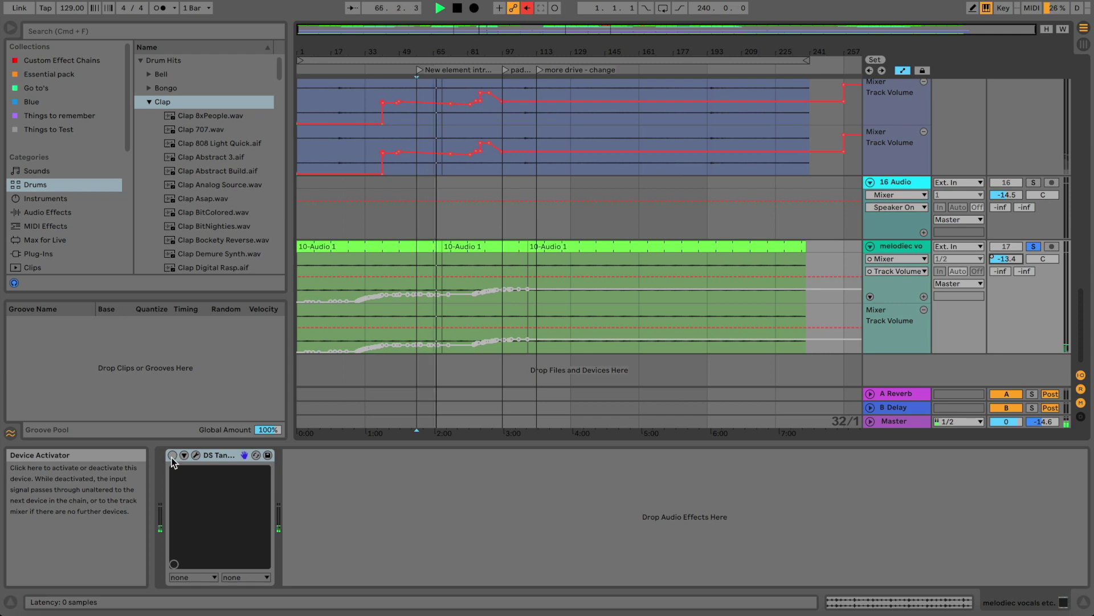
Lower the melodic vocals track volume to -33.2 dB, re-enable its Track Volume automation, and stop playback
click(1006, 258)
scroll(1006, 258, down, 3)
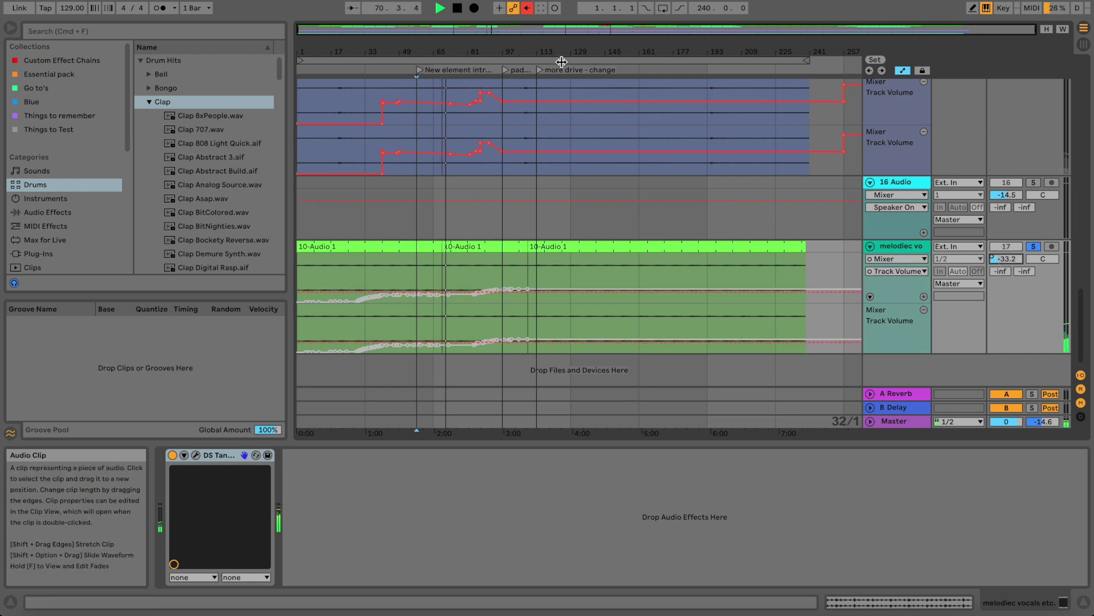
click(528, 8)
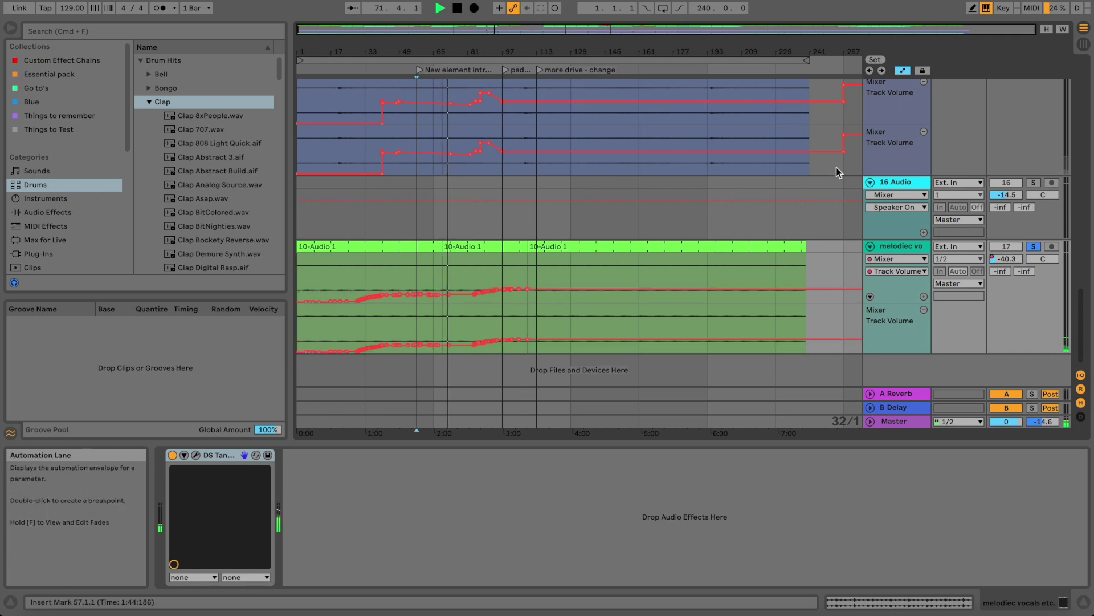
scroll(670, 188, up, 5)
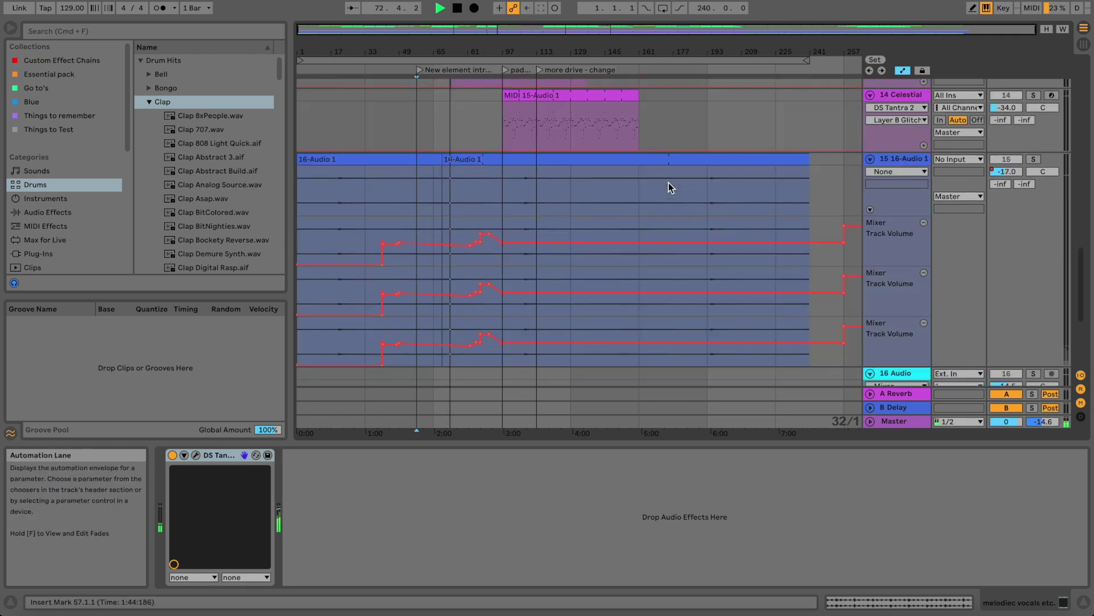
scroll(671, 188, down, 1)
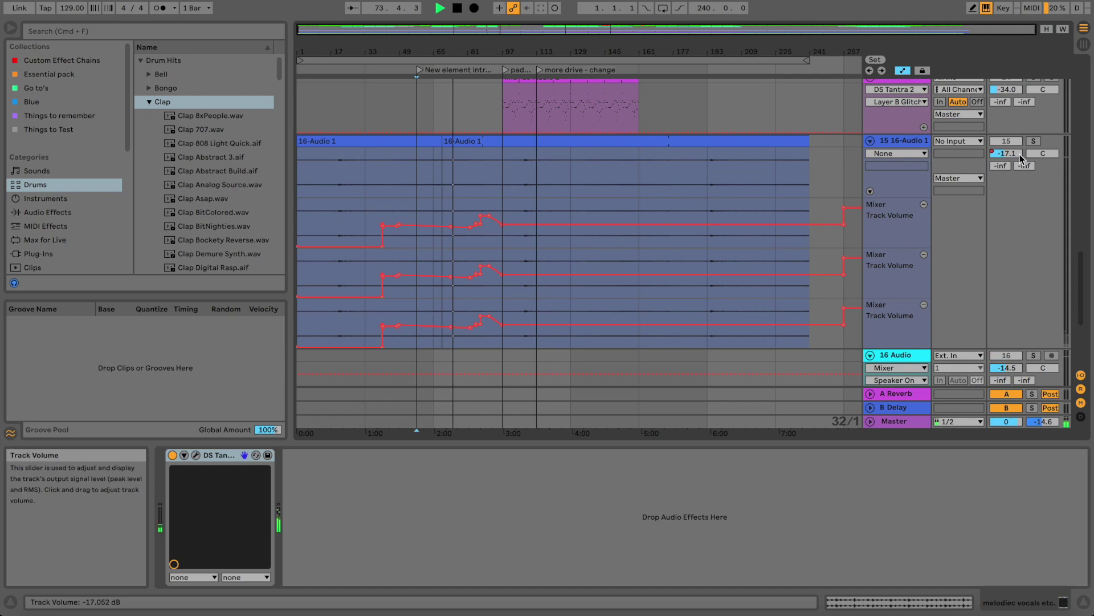
key(space)
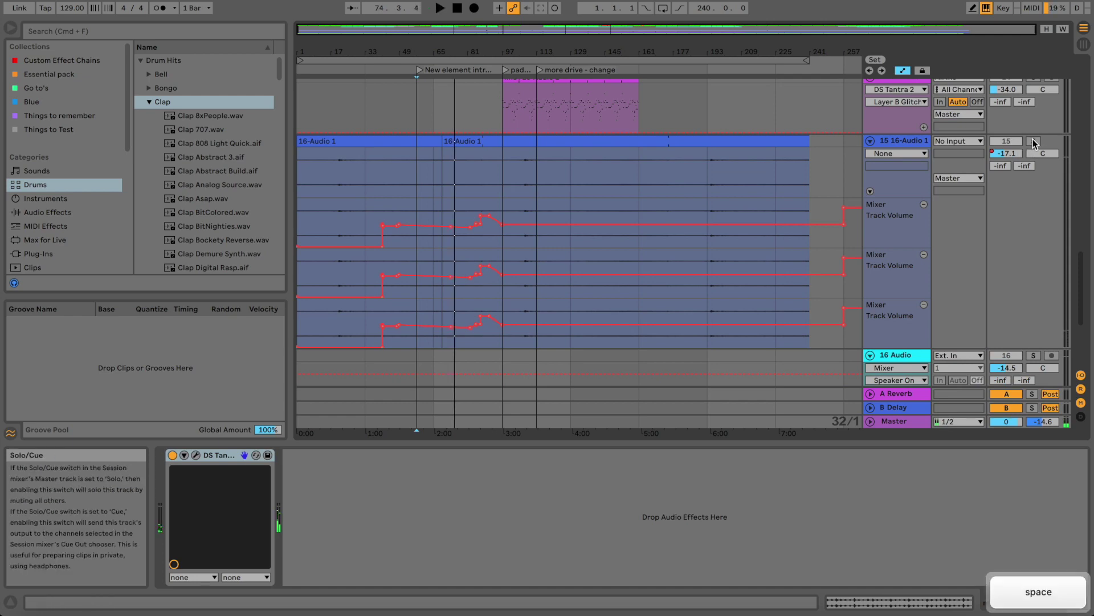
Solo tracks 1 to 4, the Clint West drums and the three SN_SB loop tracks below them
scroll(786, 186, up, 15)
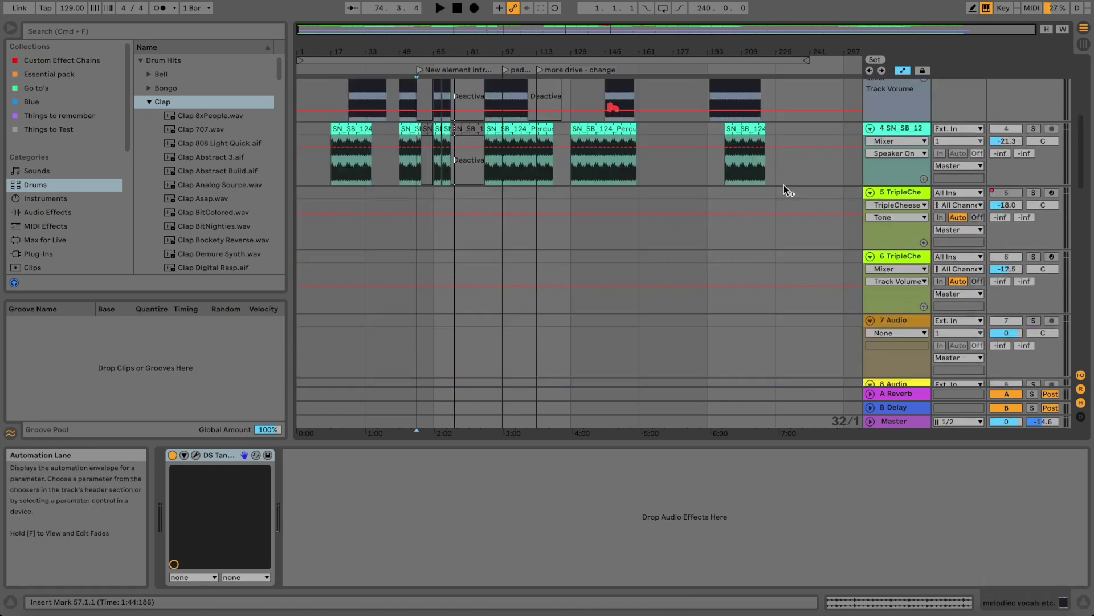
click(1034, 85)
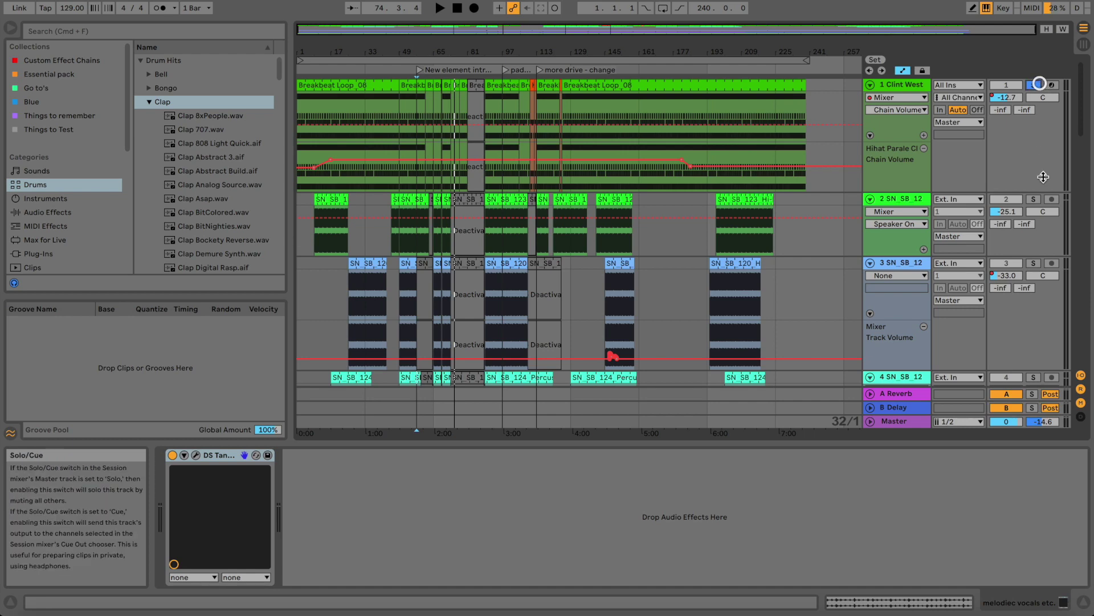
click(1033, 198)
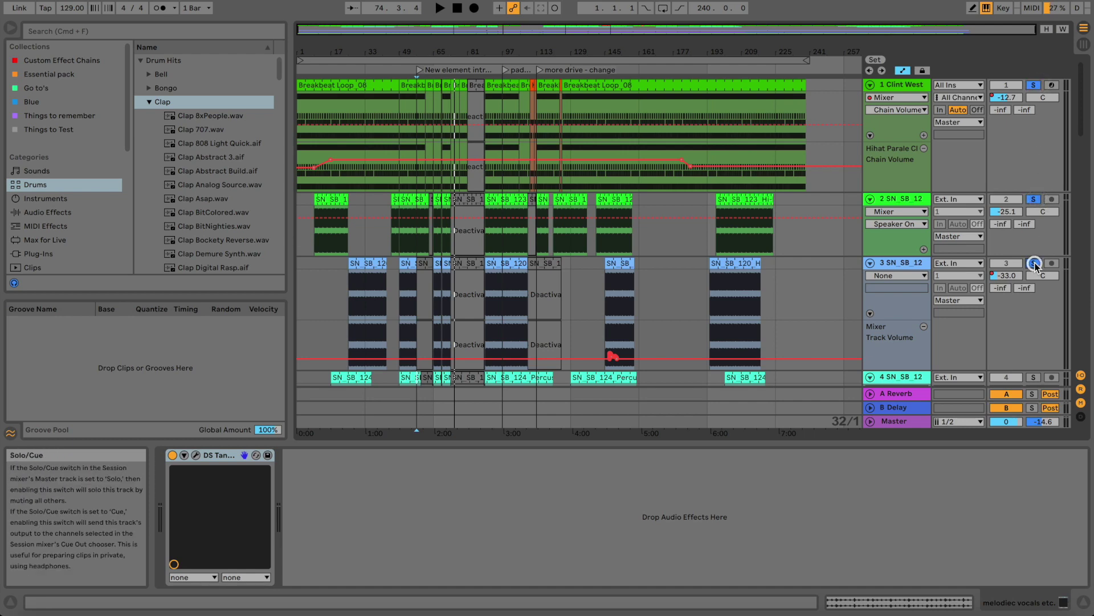
click(1035, 264)
scroll(1031, 266, down, 2)
click(1034, 300)
Audition track 15, the soloed 16-Audio 1 track, between the pad evolving and more drive - change locators
scroll(1033, 300, down, 5)
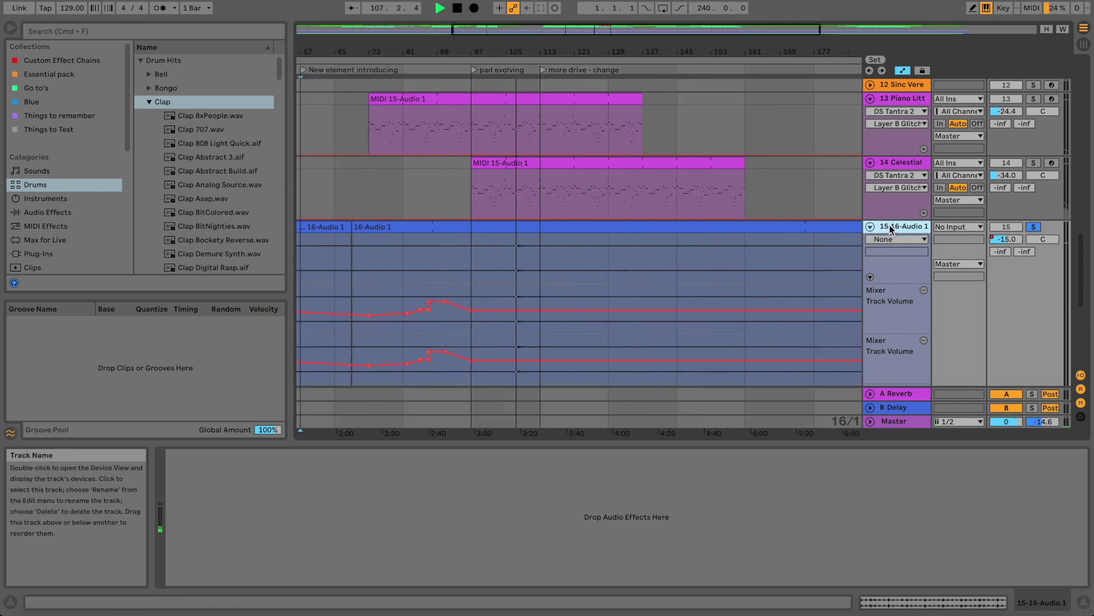
drag(508, 51, 511, 53)
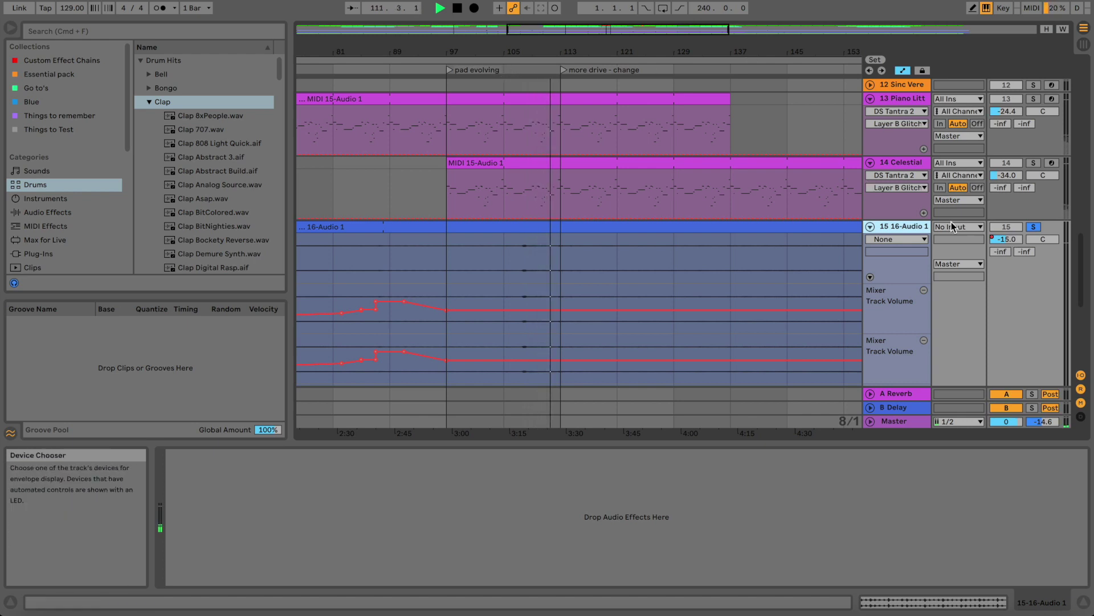
key(space)
key(space)
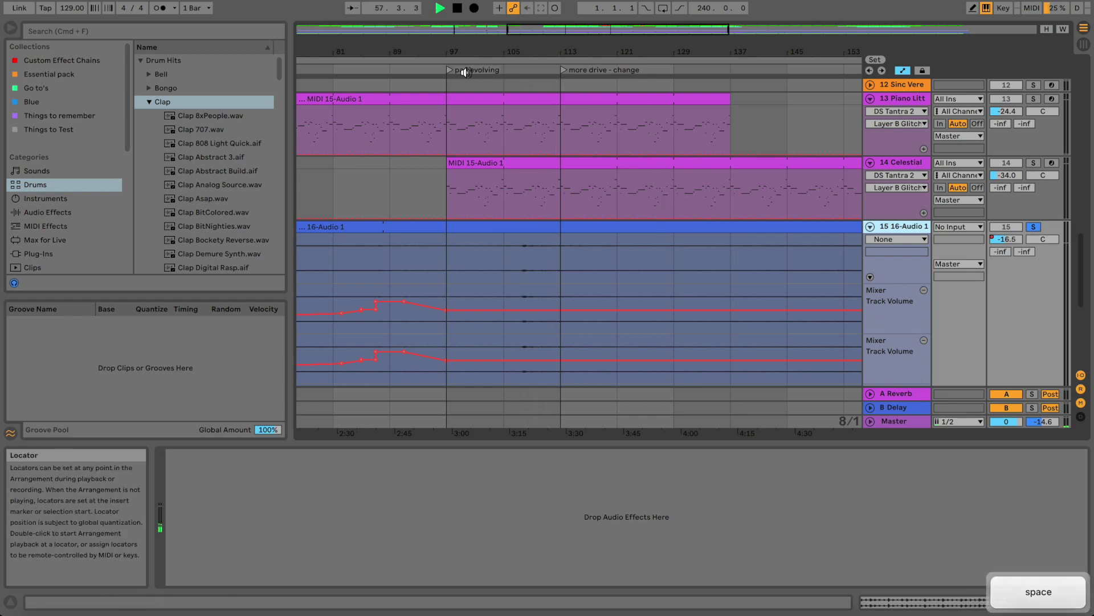
scroll(782, 140, up, 15)
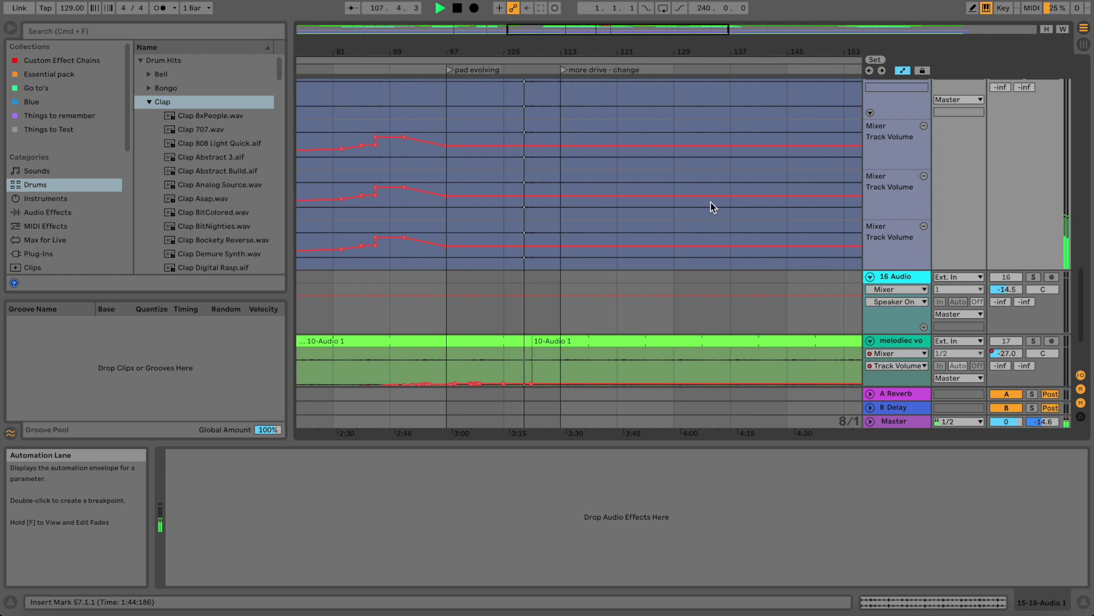
scroll(711, 201, up, 3)
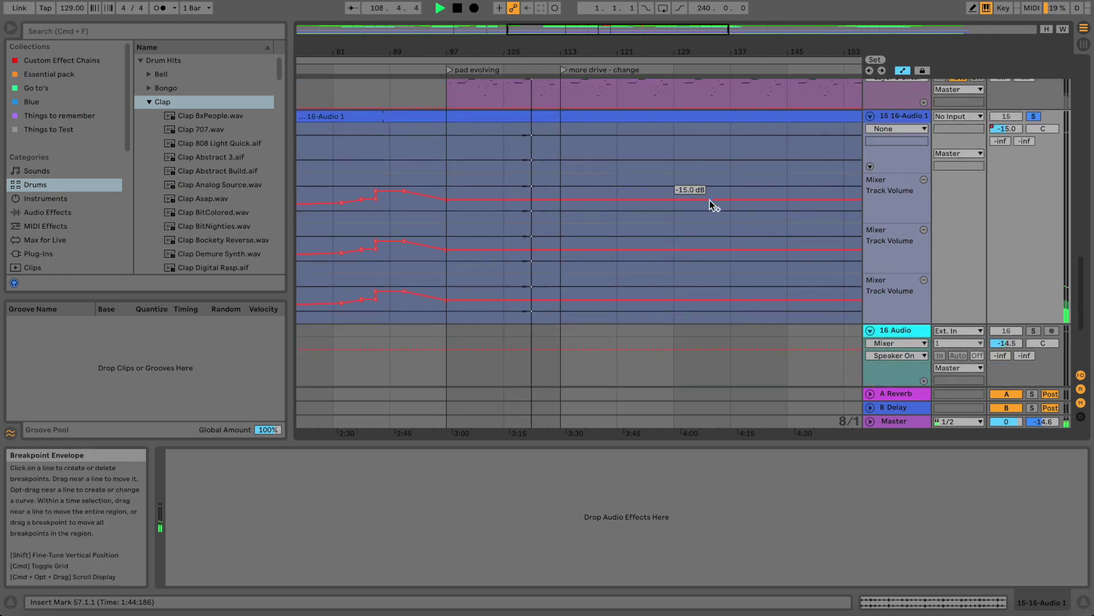
Solo the melodic vocals track alongside track 15 and replay both from about bar 107
scroll(999, 283, down, 6)
click(1033, 246)
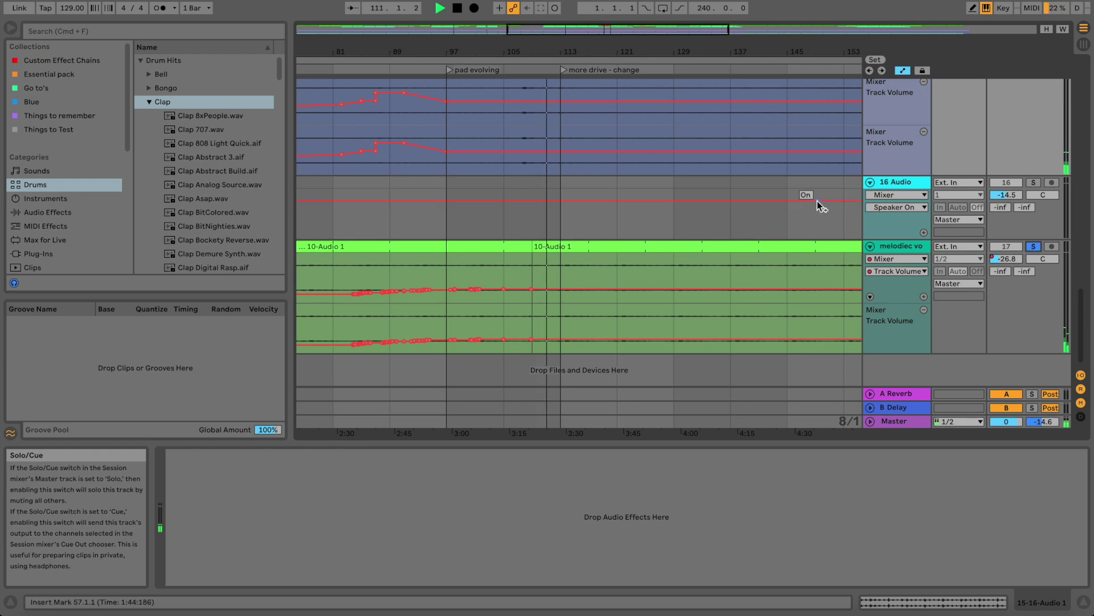
click(519, 69)
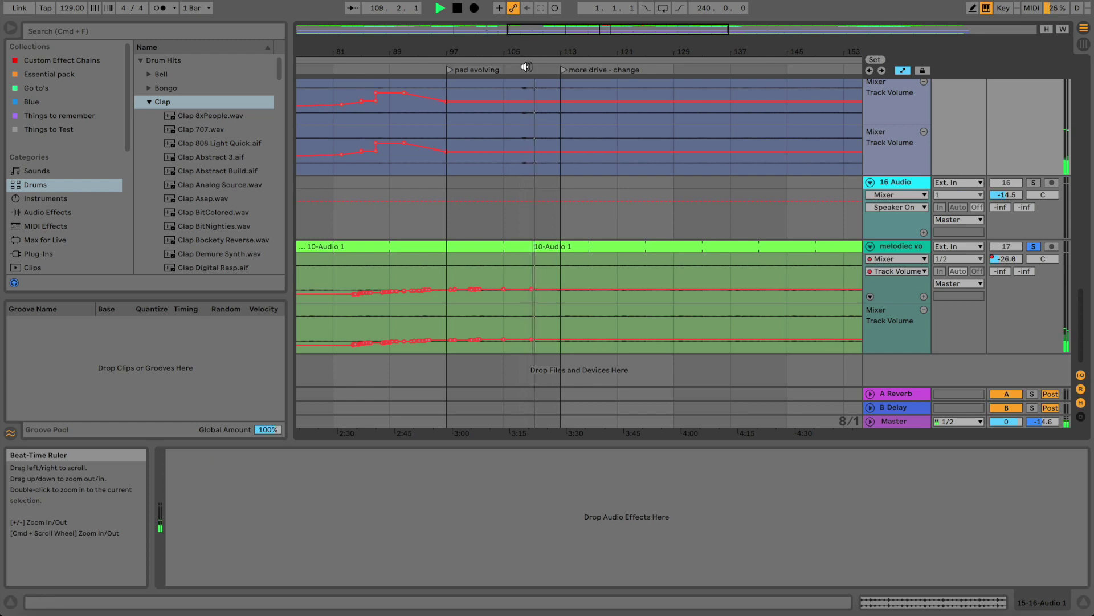
click(513, 70)
drag(523, 50, 527, 52)
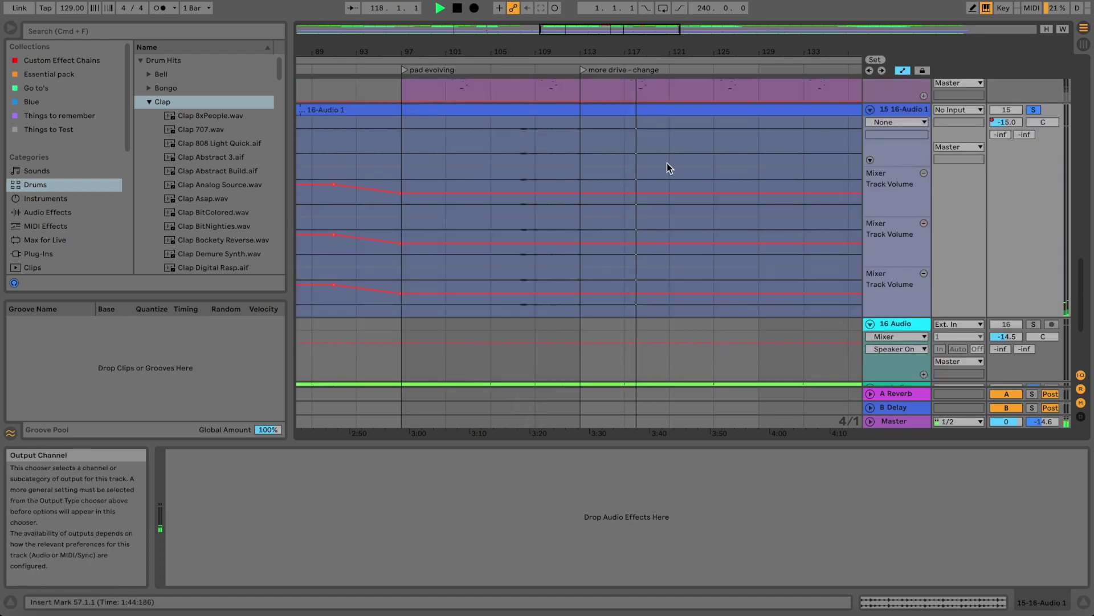
Examine the clips and volume automation of track 15 and the melodic vocals track during playback, and stop playback
scroll(571, 229, down, 5)
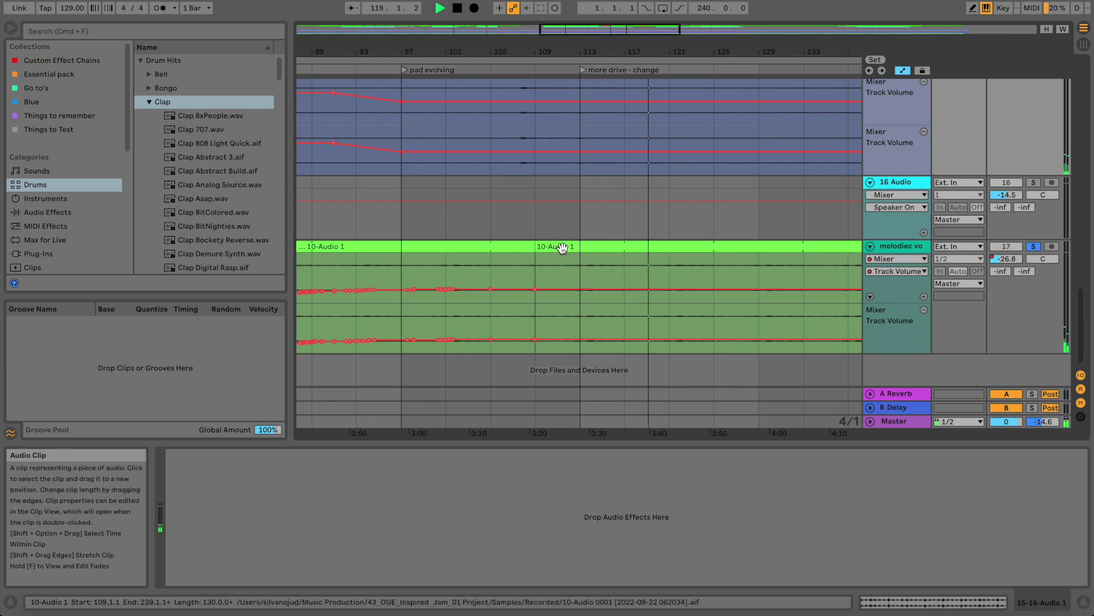
scroll(711, 217, up, 3)
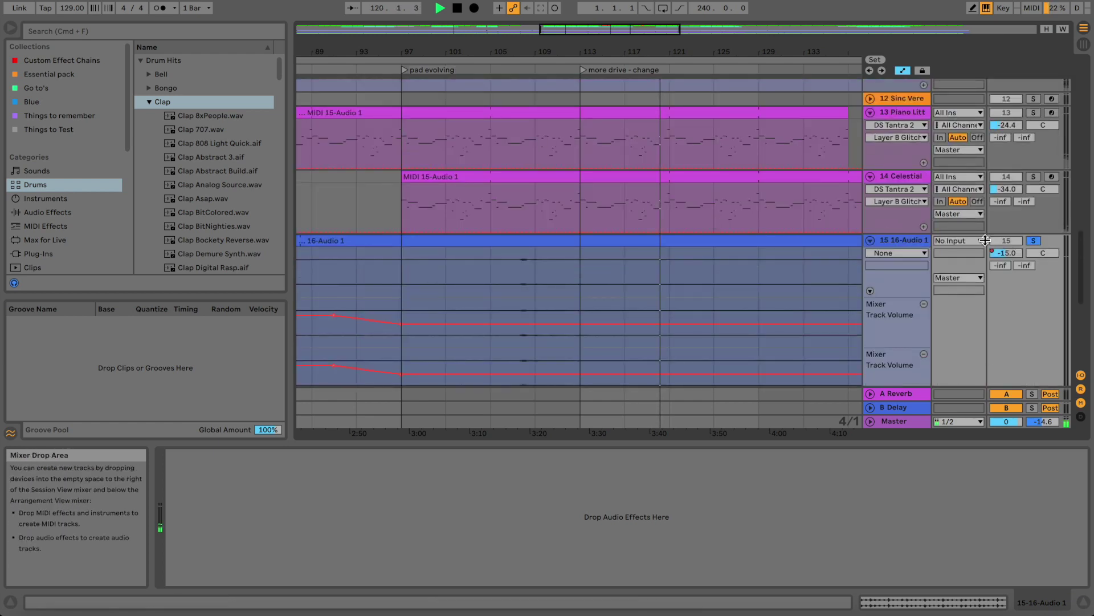
scroll(661, 103, down, 4)
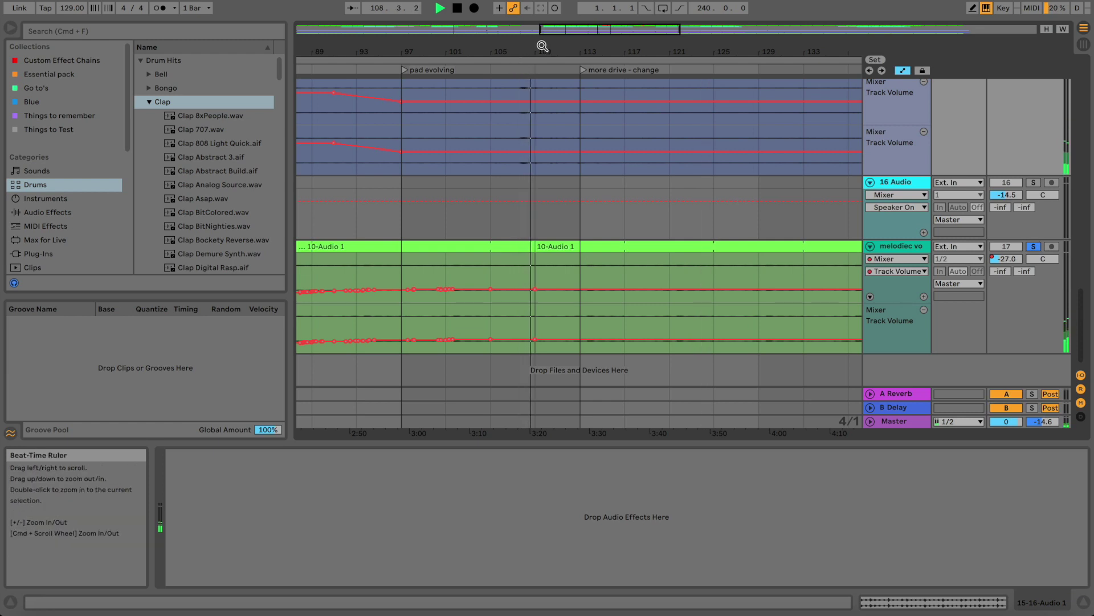
scroll(606, 196, up, 7)
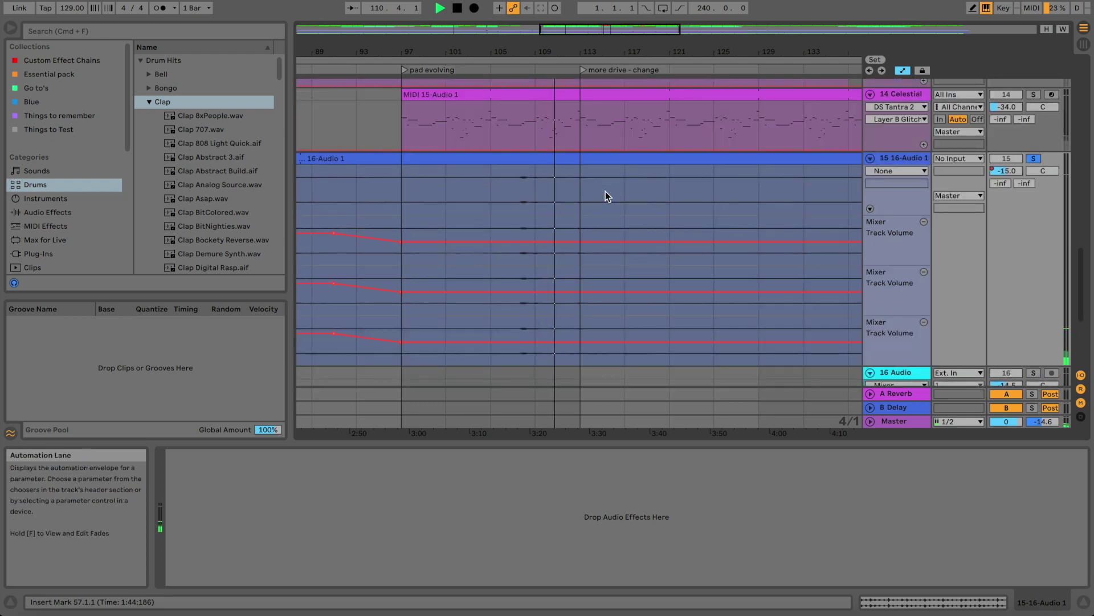
scroll(605, 193, down, 7)
key(space)
Add a MIDI track below 16 Audio, load the Radio plug-in found by searching "radio", and set its volume to -13.1 dB
click(605, 197)
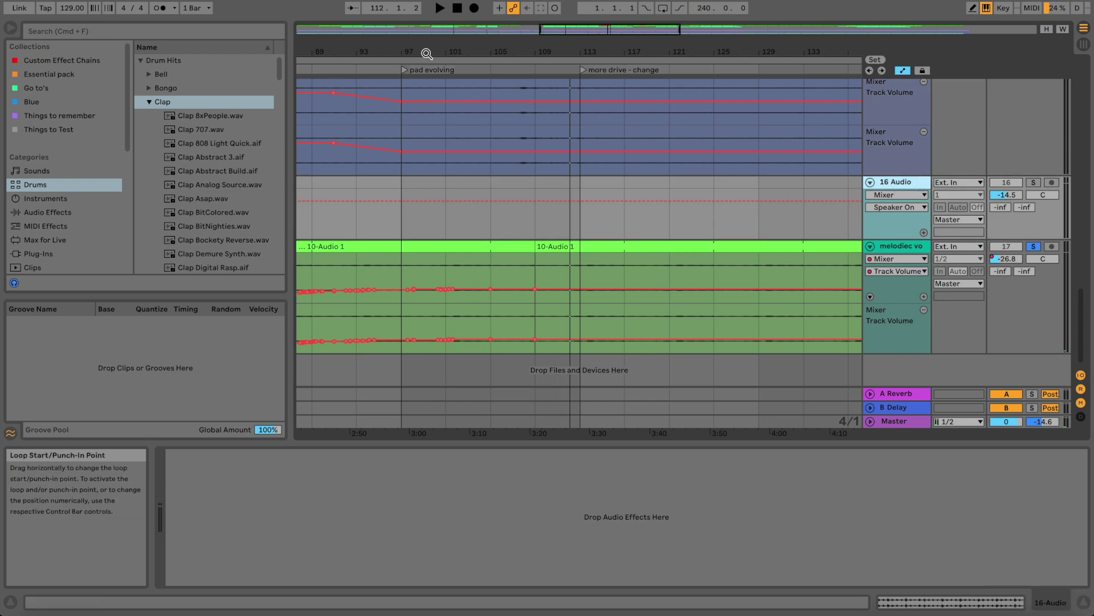
click(269, 33)
key(super+shift+t)
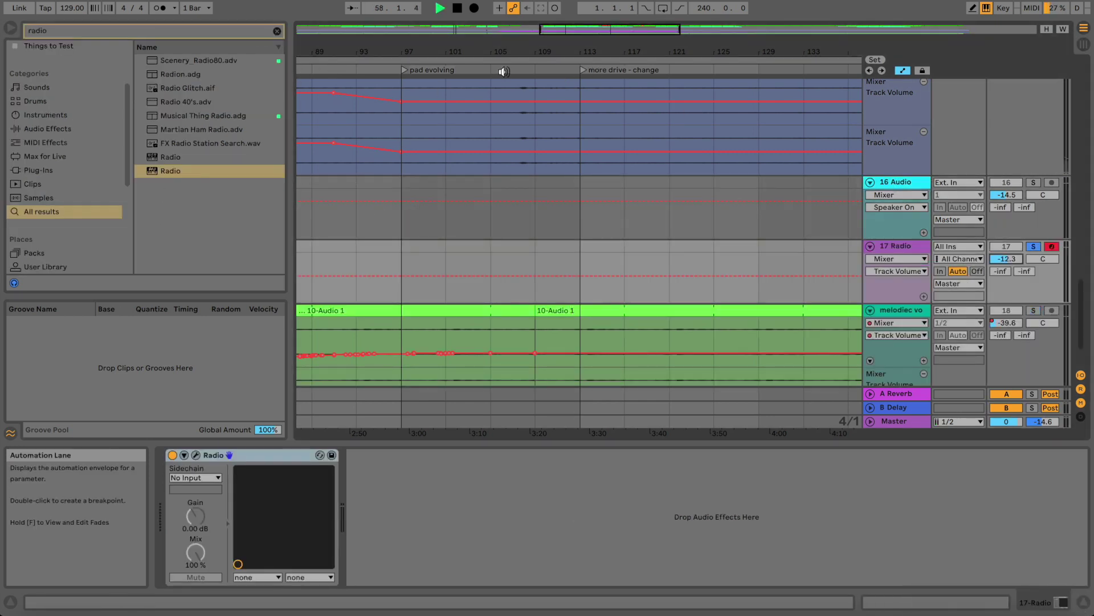
drag(1004, 258, 1003, 263)
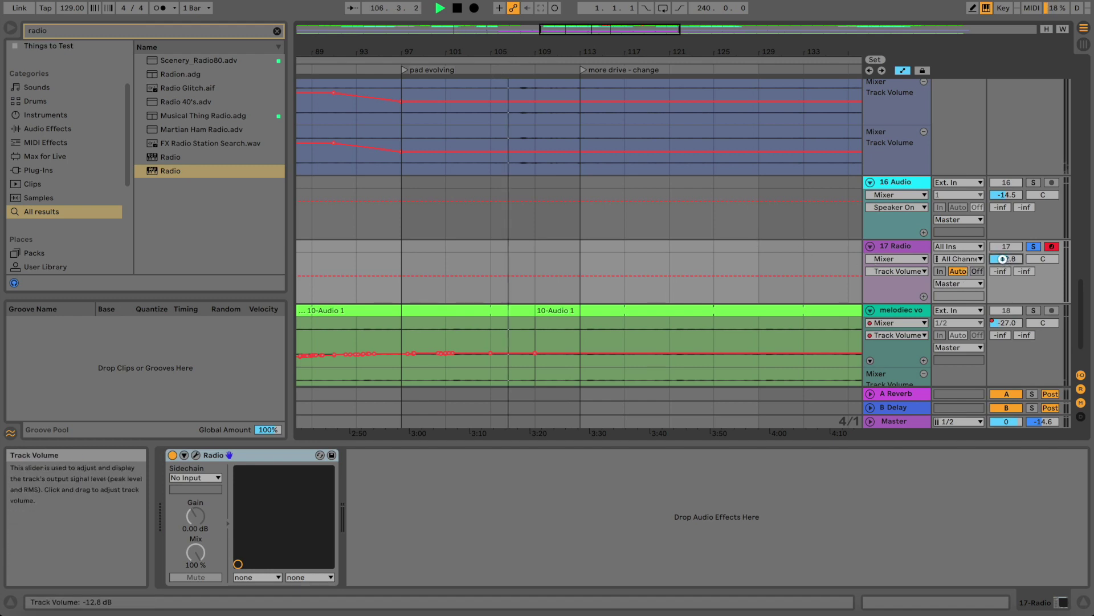
Open the Radio plug-in, shuffle through several random stations, and close its window
click(195, 455)
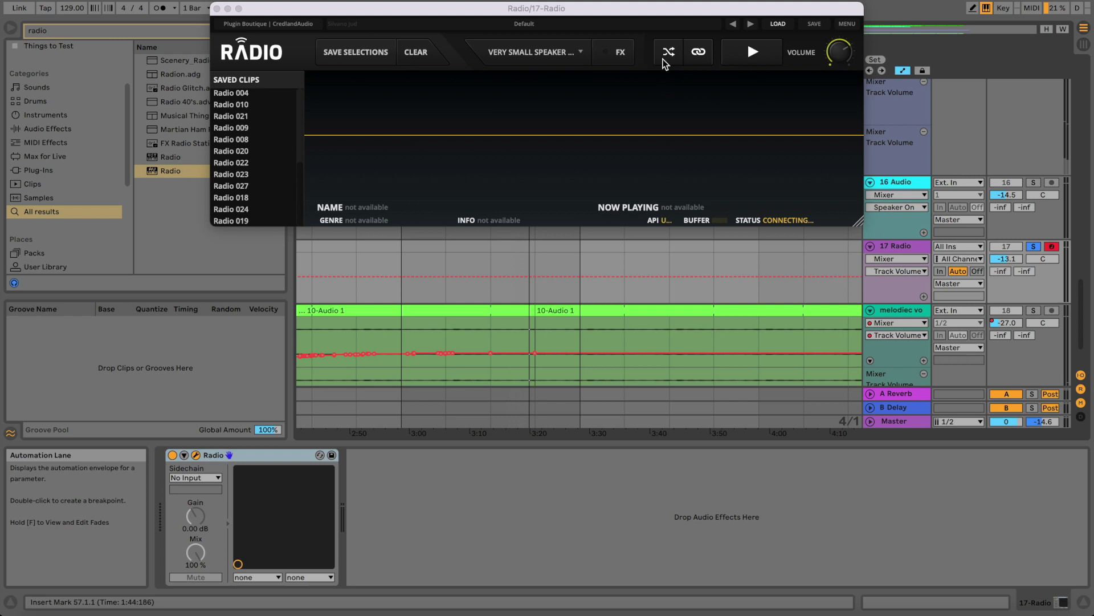
click(669, 52)
click(671, 52)
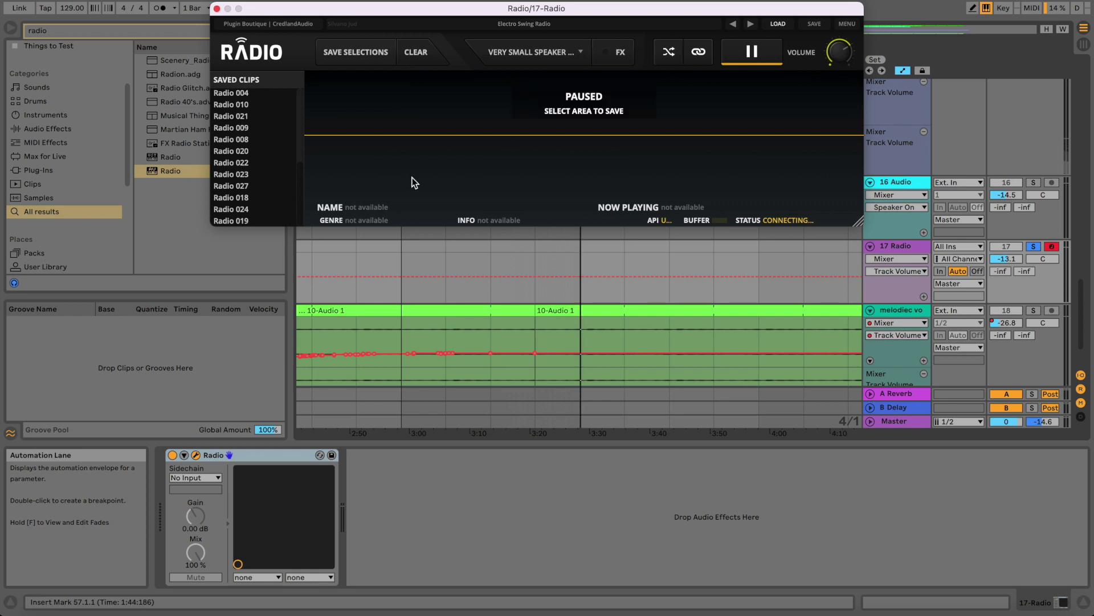
click(669, 53)
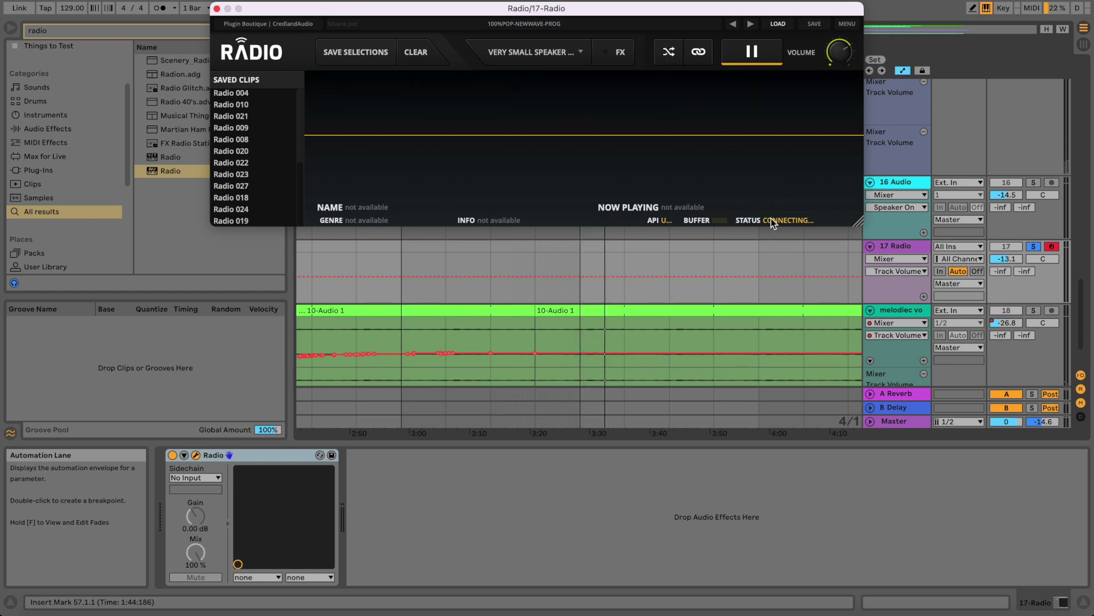
click(665, 59)
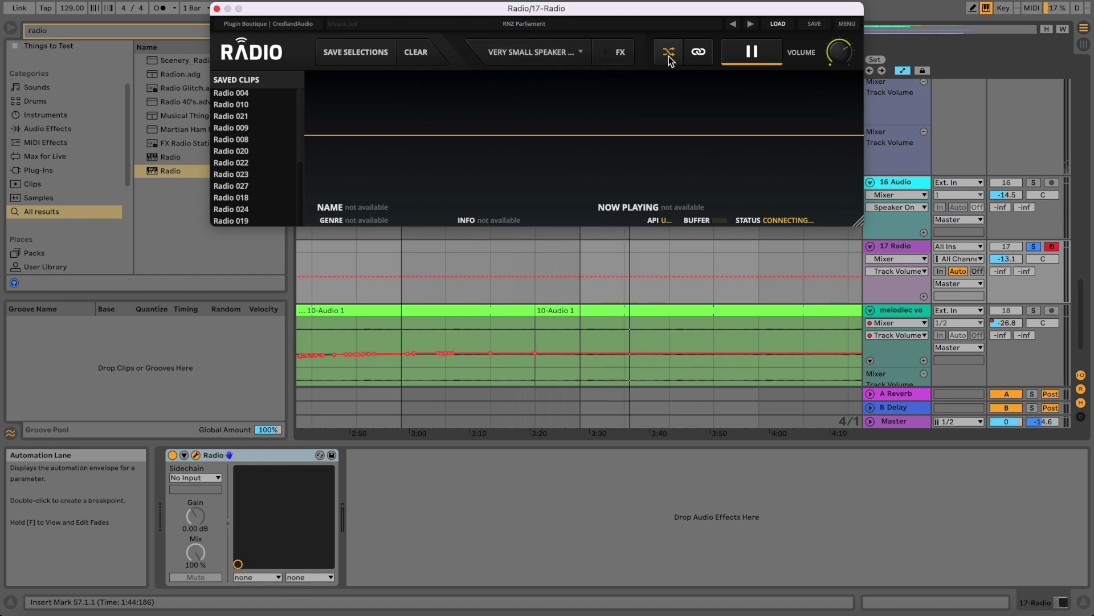
click(217, 9)
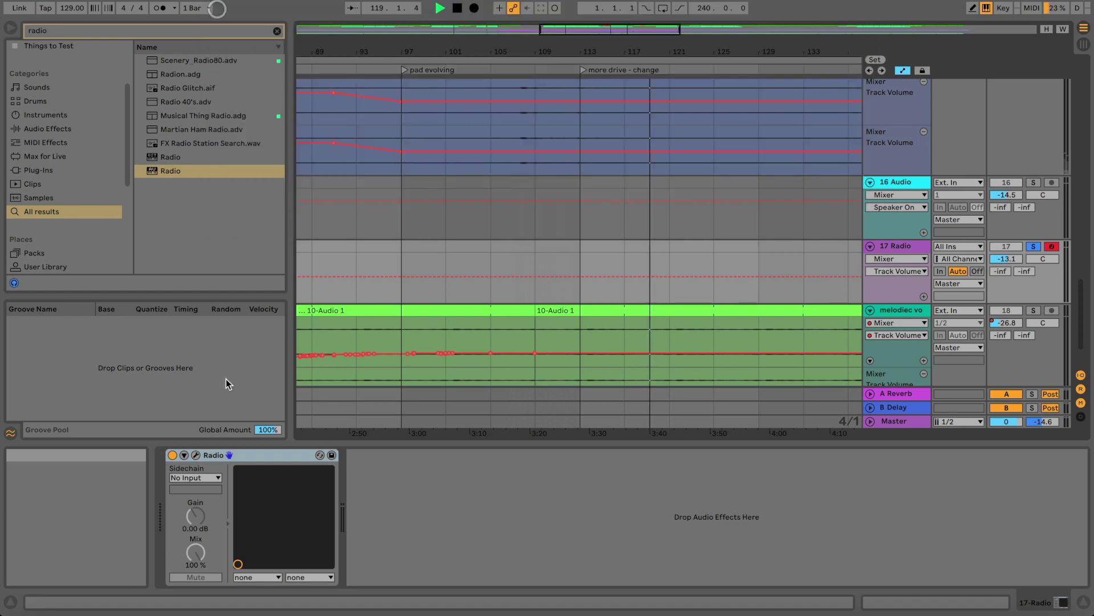
Delete the Radio device from track 17 and return to the Arrangement View
click(259, 458)
key(Delete)
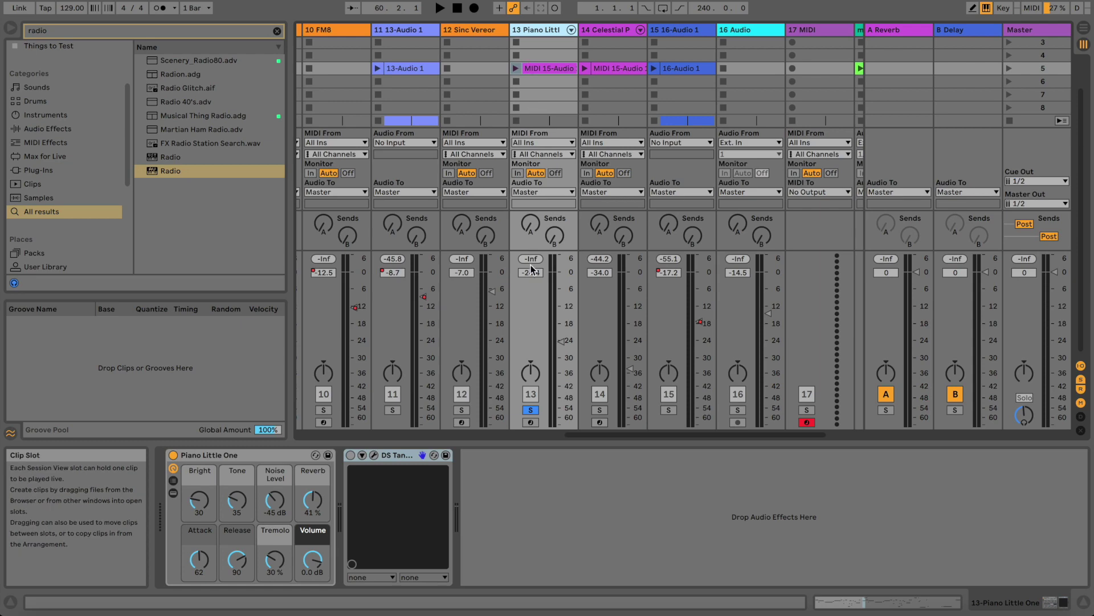
key(Tab)
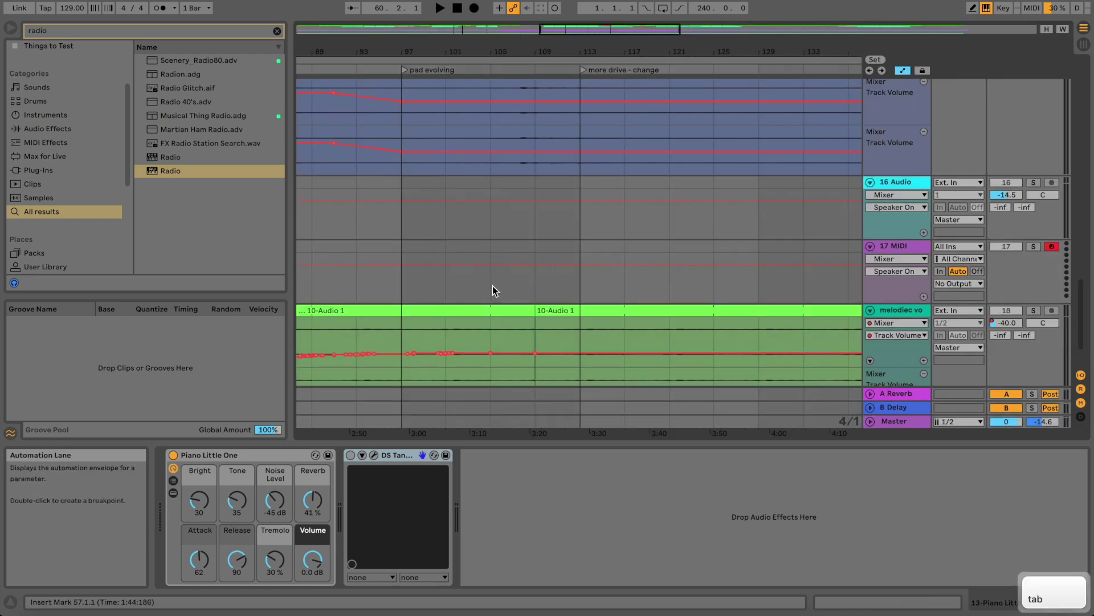
Play the soloed track 13, Piano Little One, from about bar 100 and toggle its DS Tantra 2 effect to compare the sound
scroll(642, 280, up, 5)
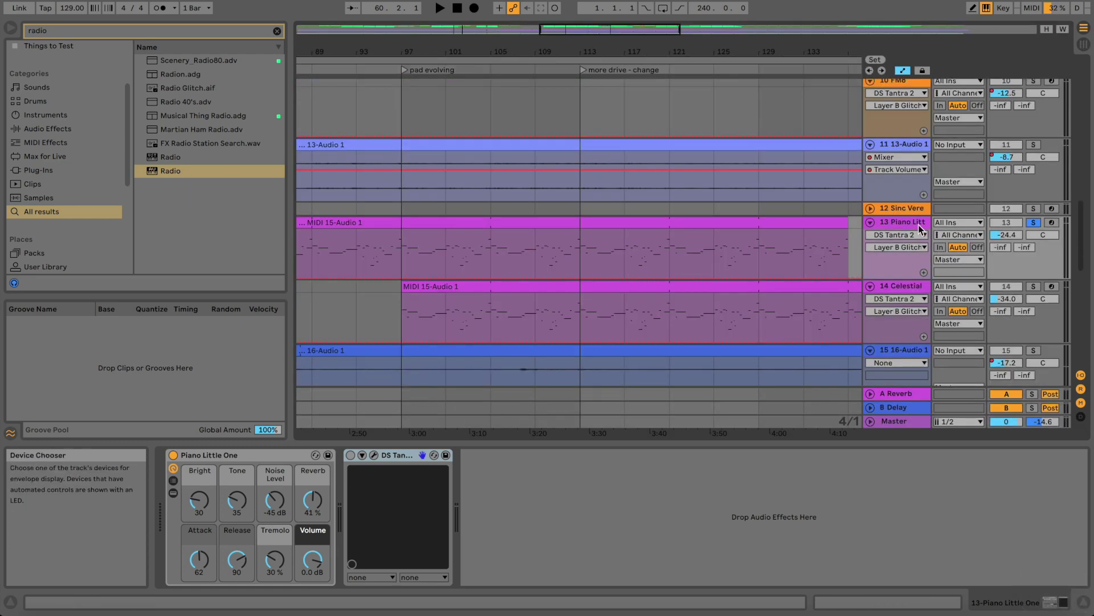
click(442, 72)
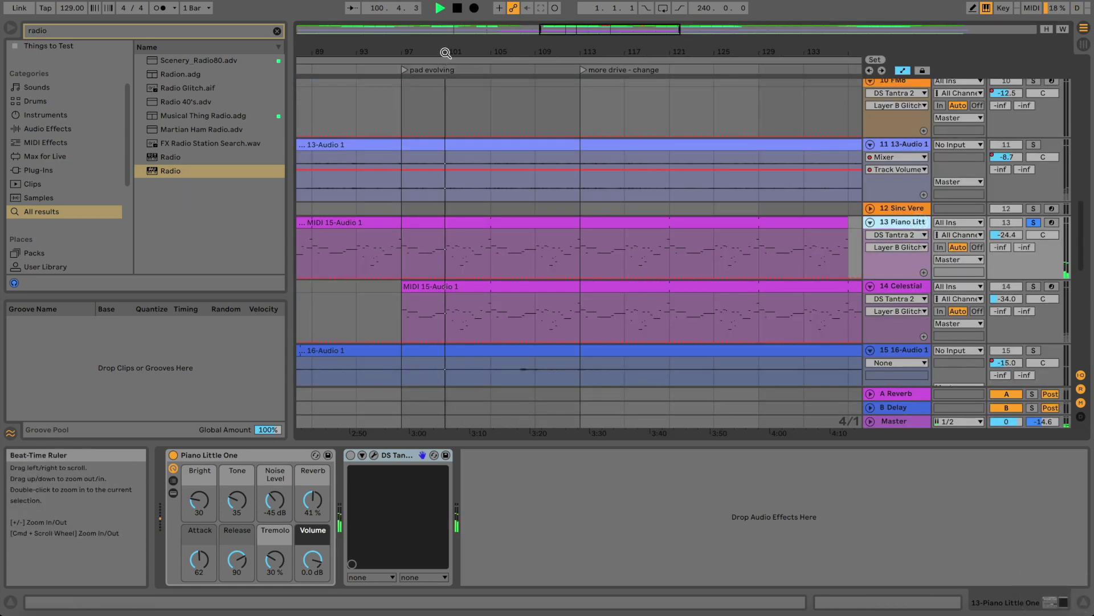
drag(446, 52, 445, 49)
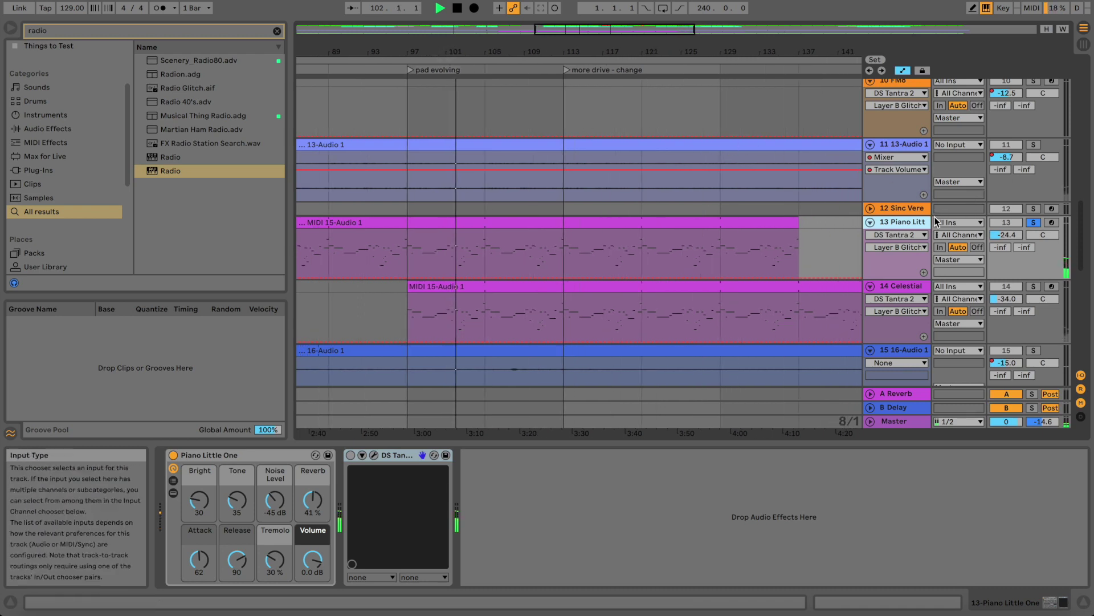
click(350, 455)
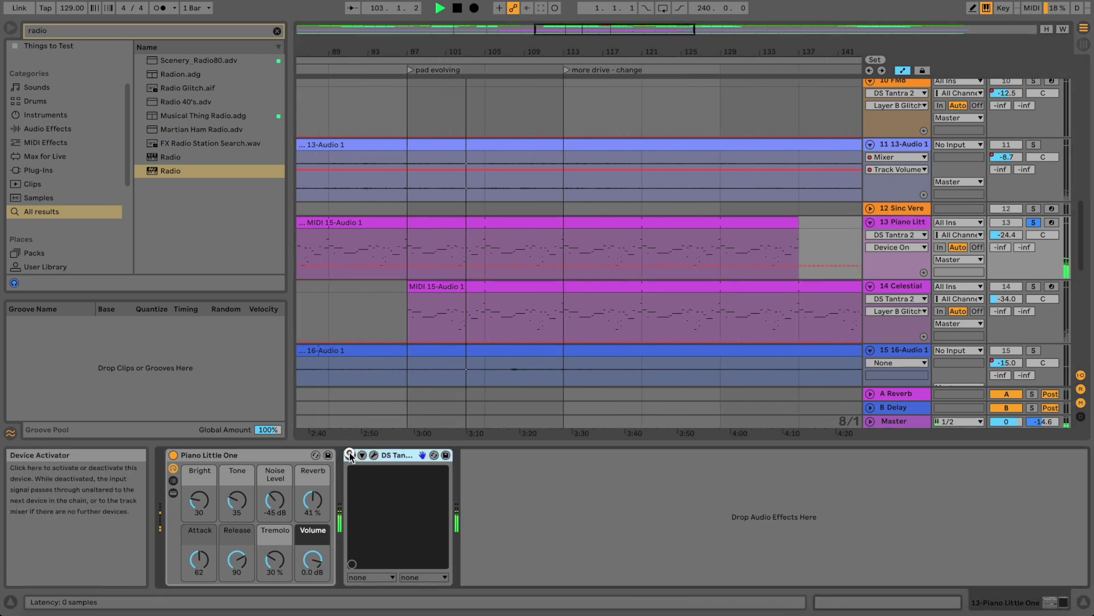
click(350, 456)
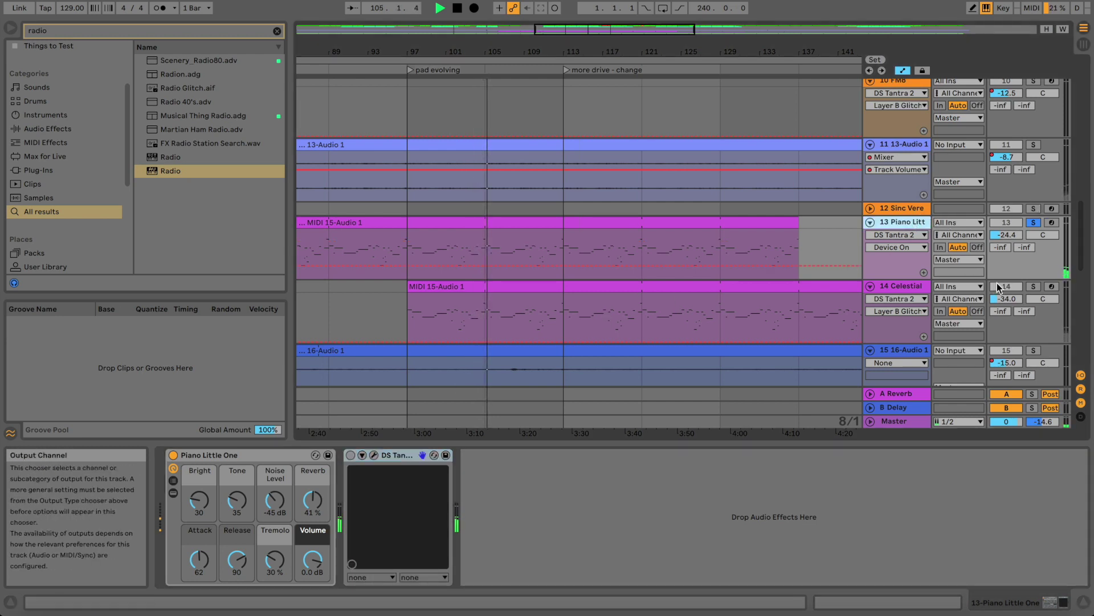
Audition track 14, Celestial Pad, soloed together with Piano Little One, show its devices, and return to the full mix
click(1033, 287)
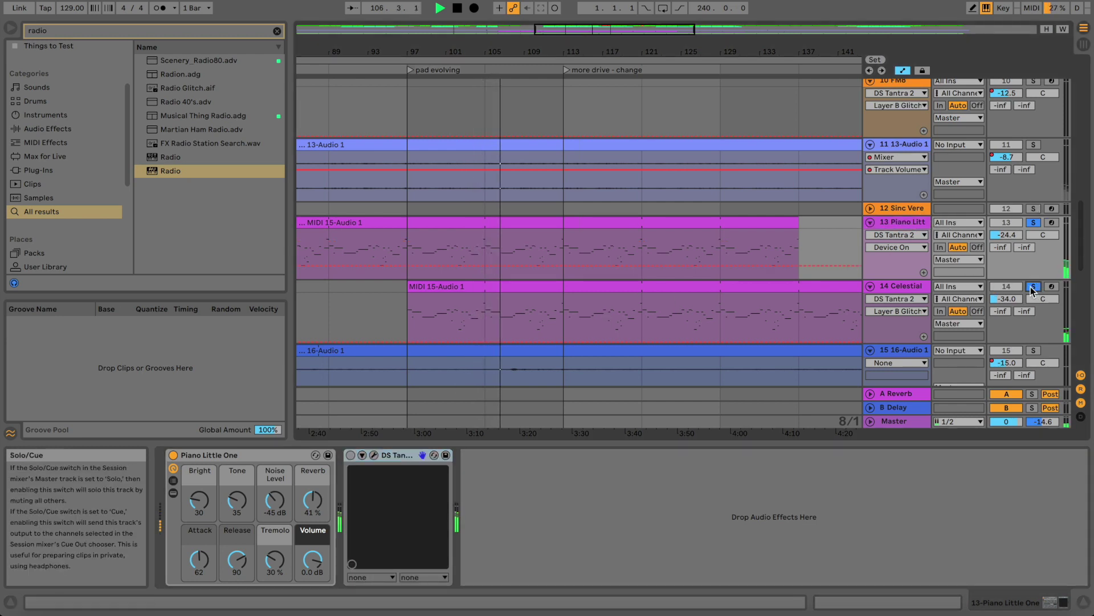
click(914, 294)
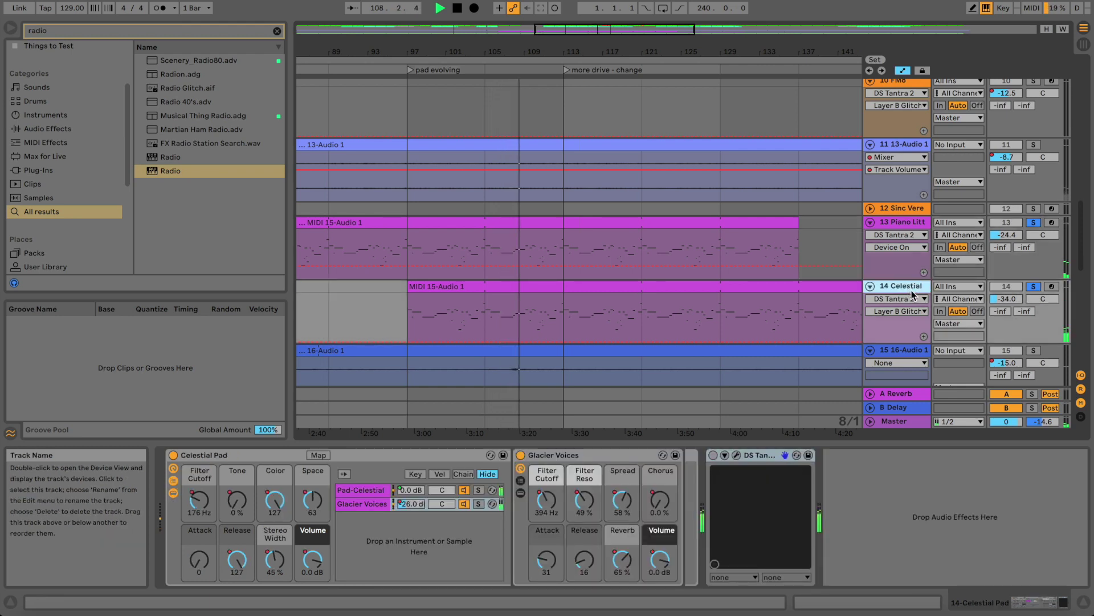
click(1033, 287)
key(XF86AudioRaiseVolume)
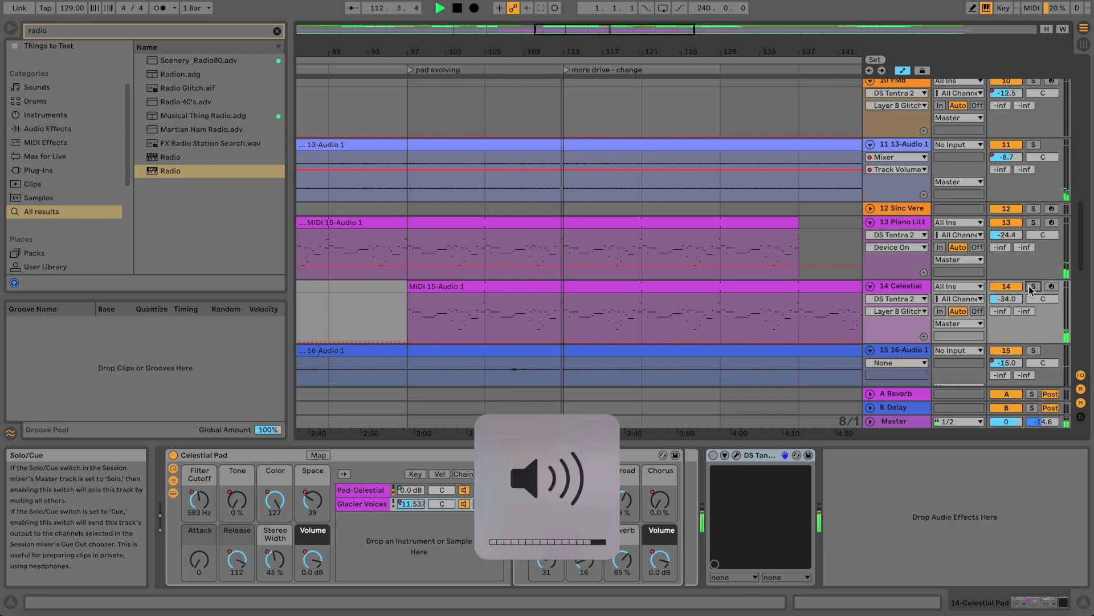
key(XF86AudioLowerVolume)
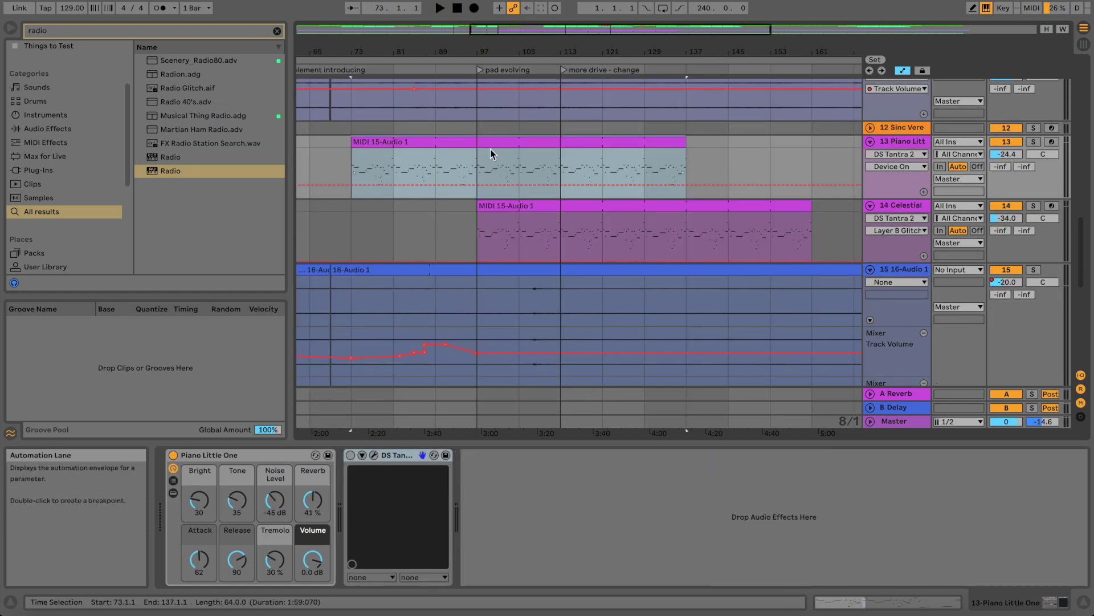
Solo the melodic vocals track, play it from bar 81, and switch off its DS Tantra 2 effect
scroll(569, 233, down, 5)
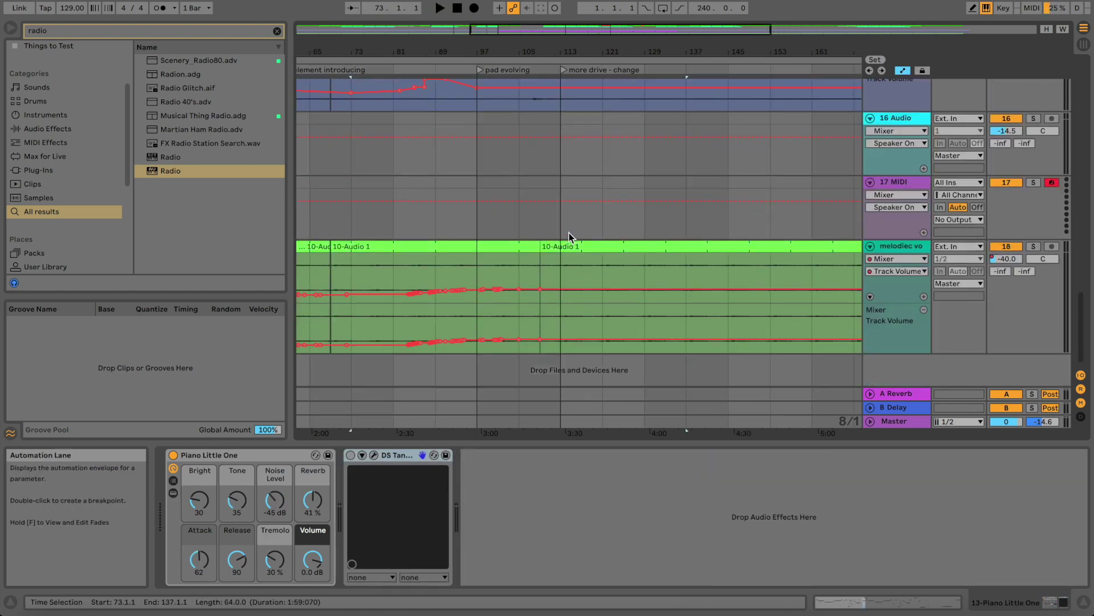
click(577, 246)
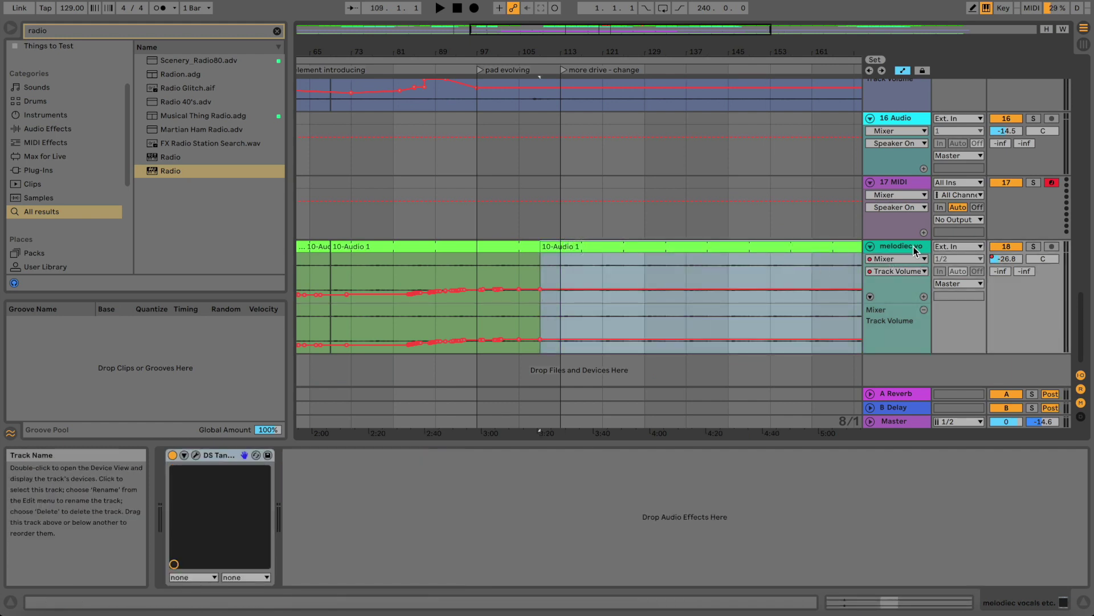
click(1033, 246)
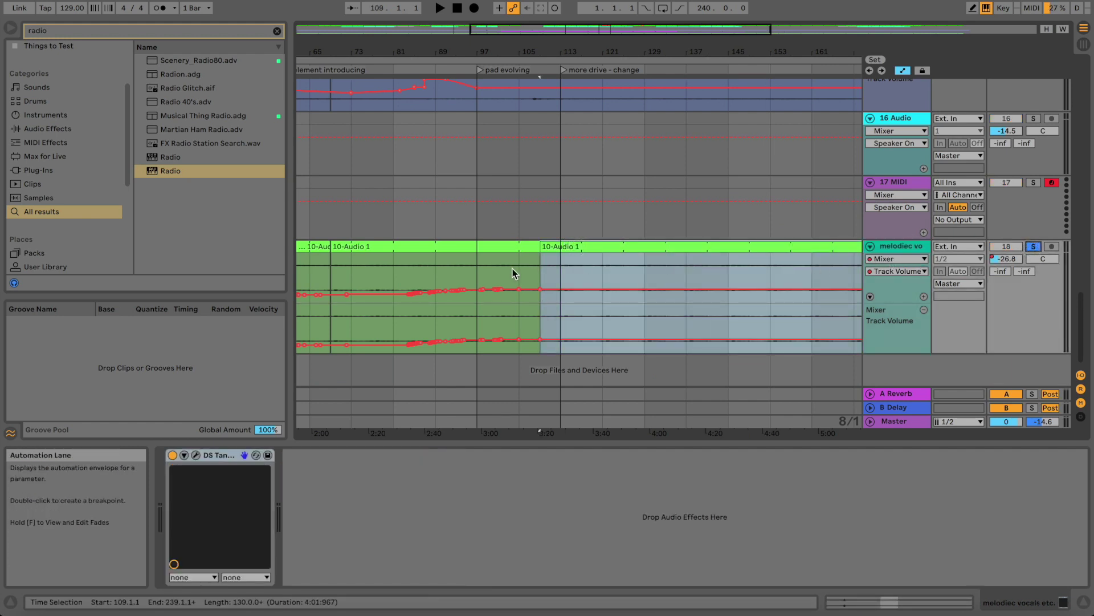
click(382, 267)
key(space)
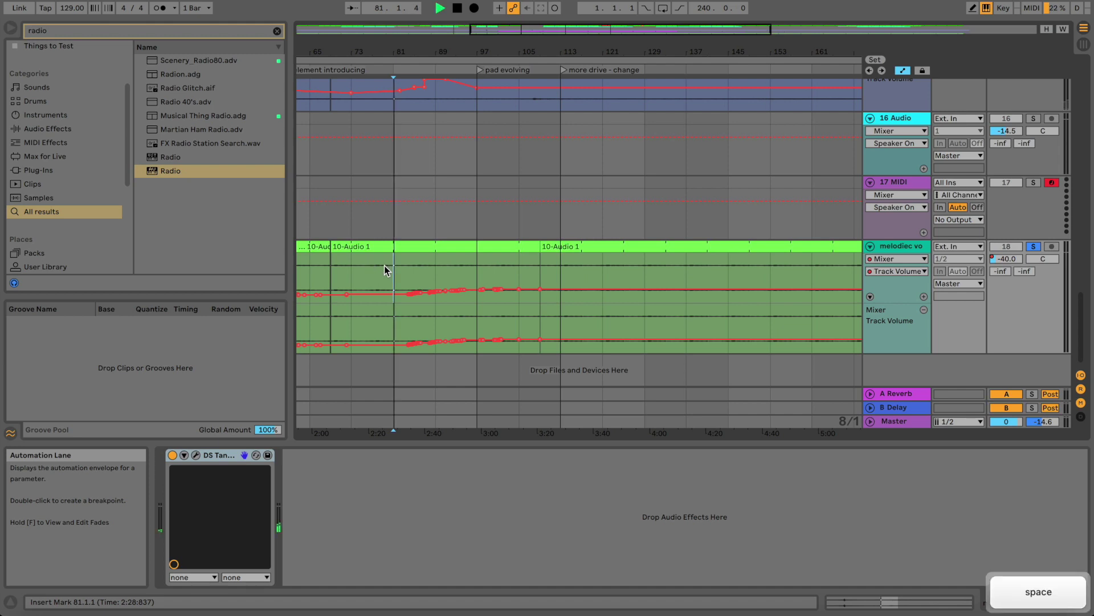
click(172, 457)
click(172, 458)
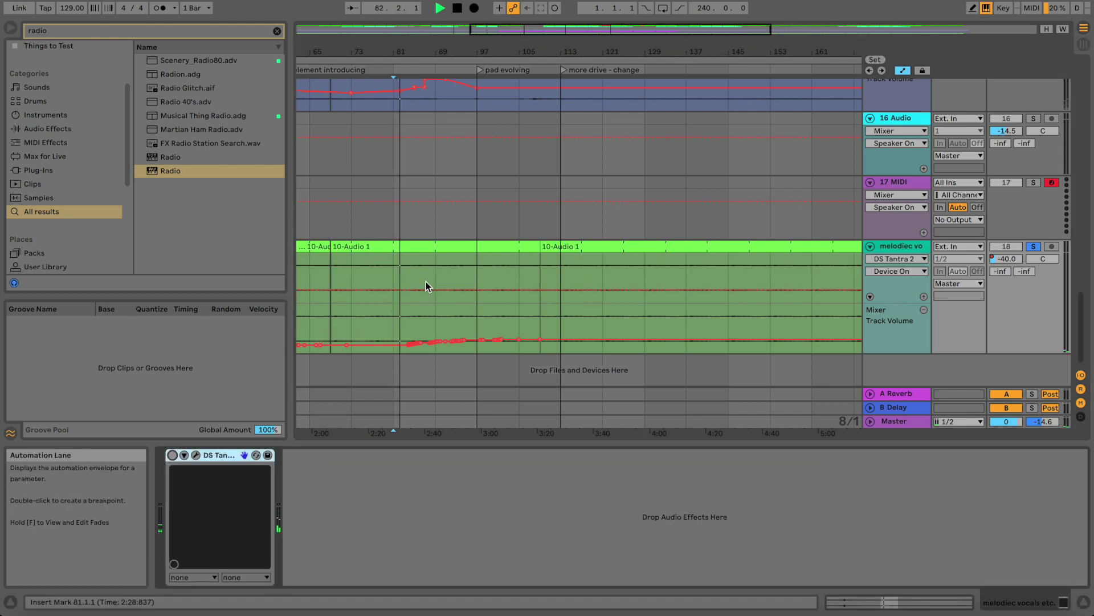
Raise the system volume and play the soloed melodic vocals without the effect from bar 97
drag(432, 49, 432, 60)
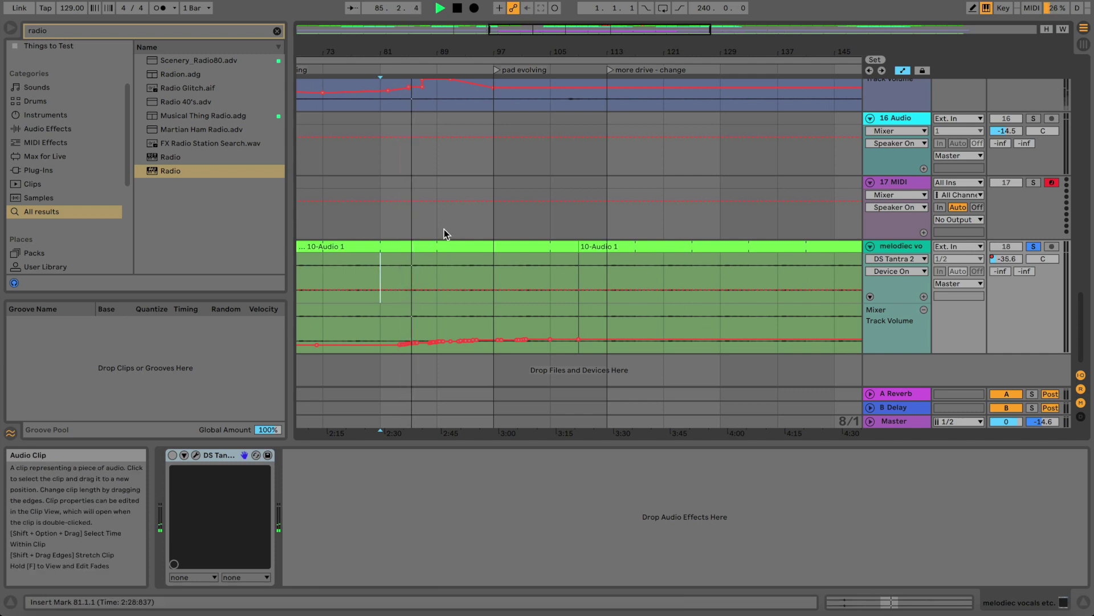
key(XF86AudioRaiseVolume)
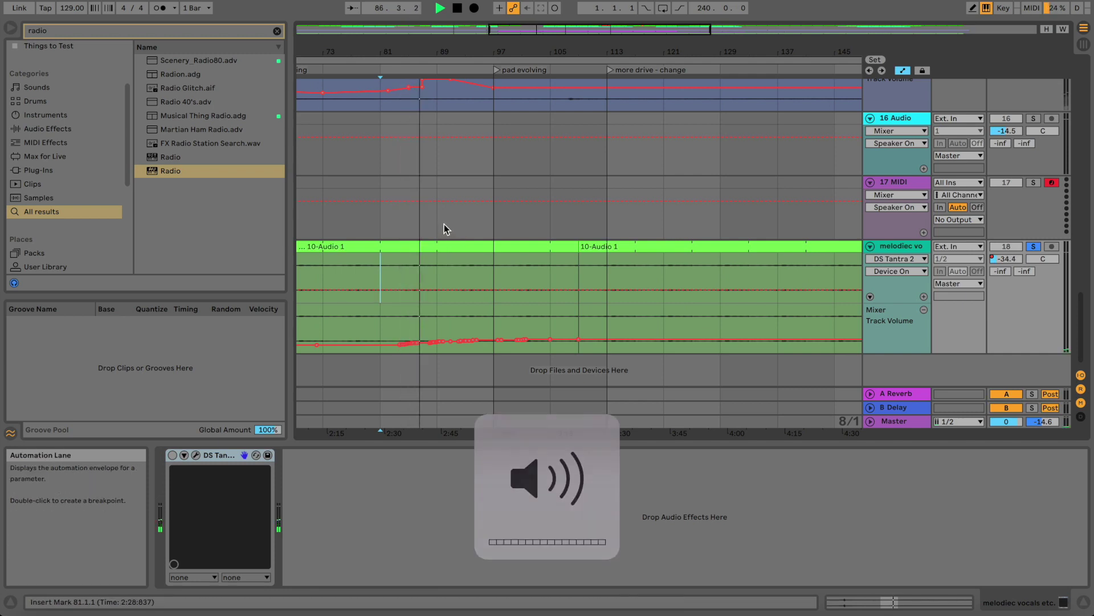
click(472, 279)
key(space)
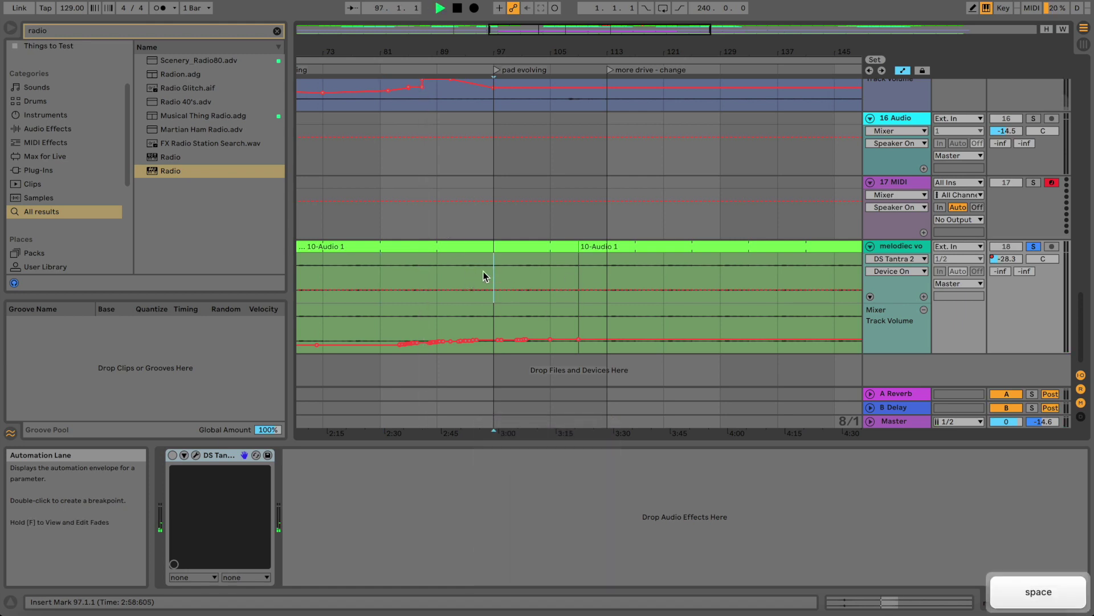
Stop playback and take the melodic vocals track out of solo
scroll(545, 216, up, 5)
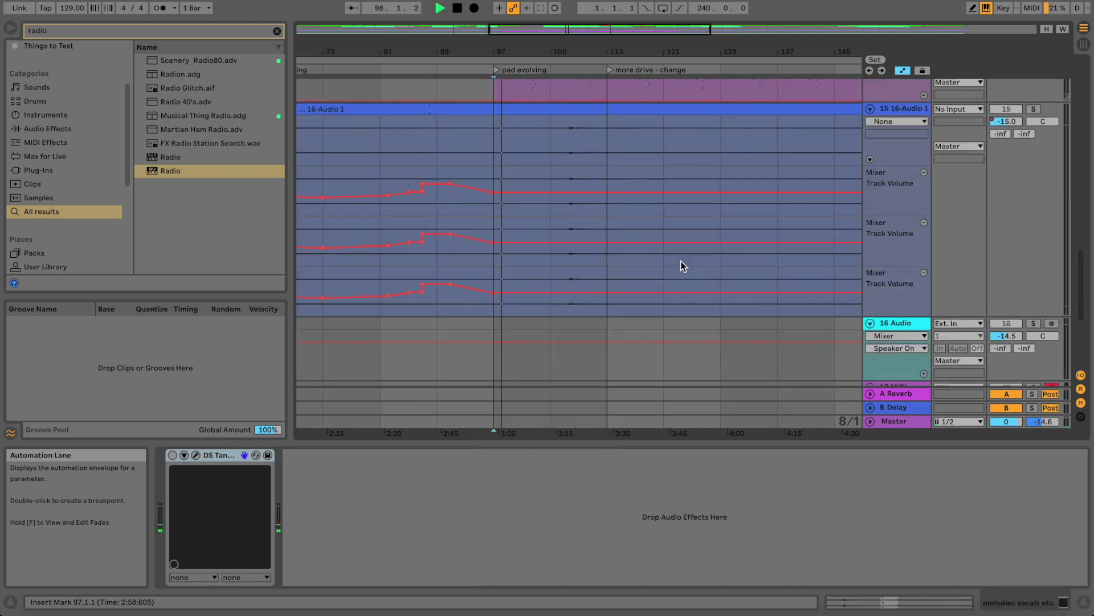
scroll(619, 261, down, 5)
scroll(619, 261, up, 5)
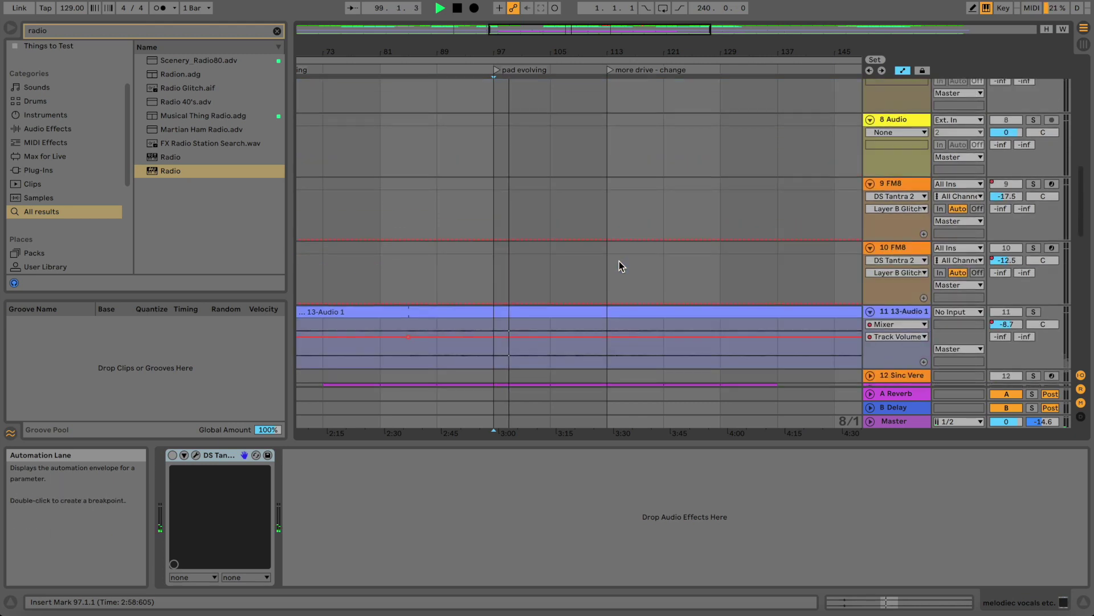
scroll(611, 268, down, 5)
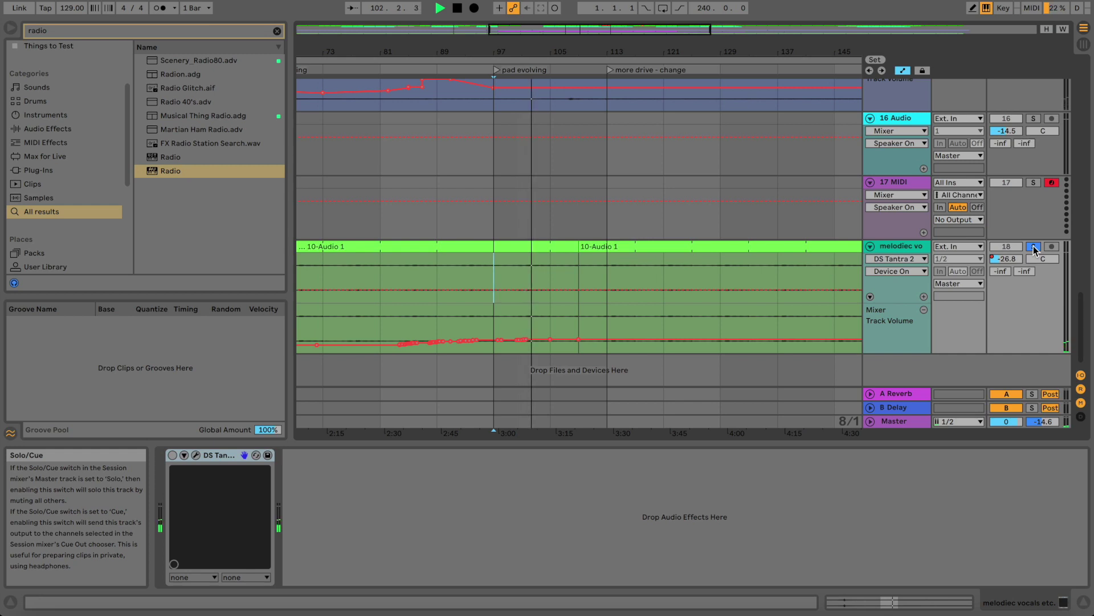
key(space)
scroll(1034, 246, up, 5)
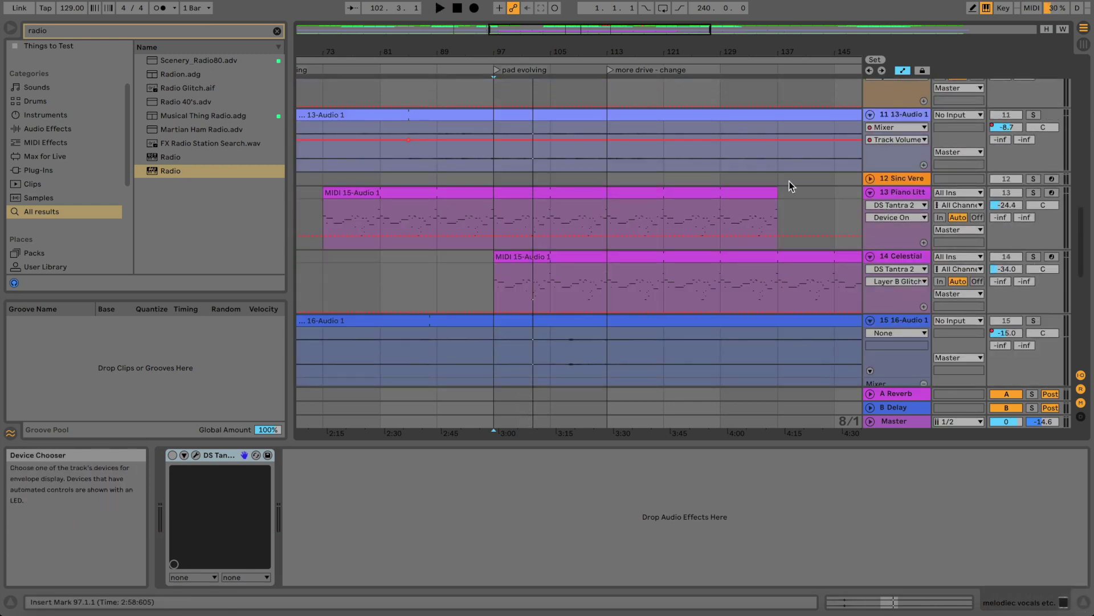
scroll(897, 193, down, 5)
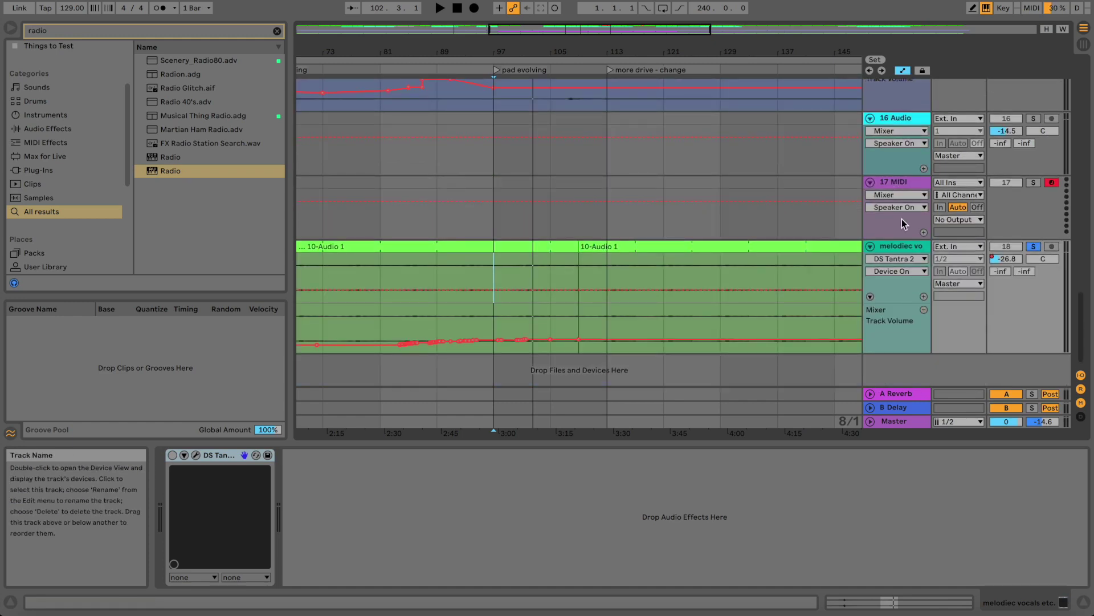
click(1032, 247)
Look over the tracks from the drums down to the piano and pad layers across the whole arrangement
scroll(650, 216, up, 15)
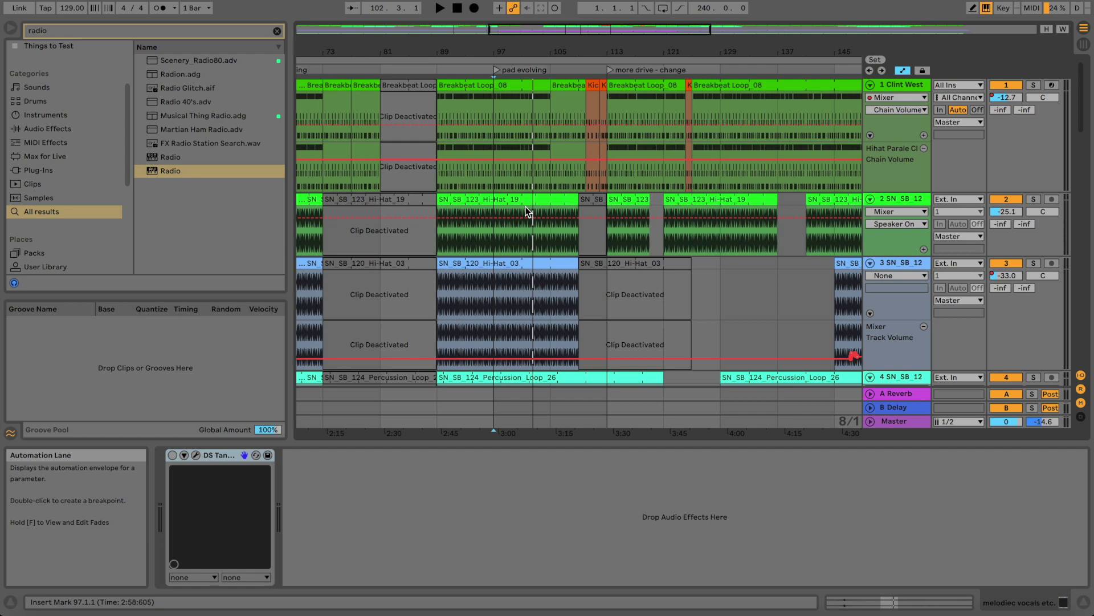
scroll(533, 188, down, 15)
scroll(541, 154, up, 15)
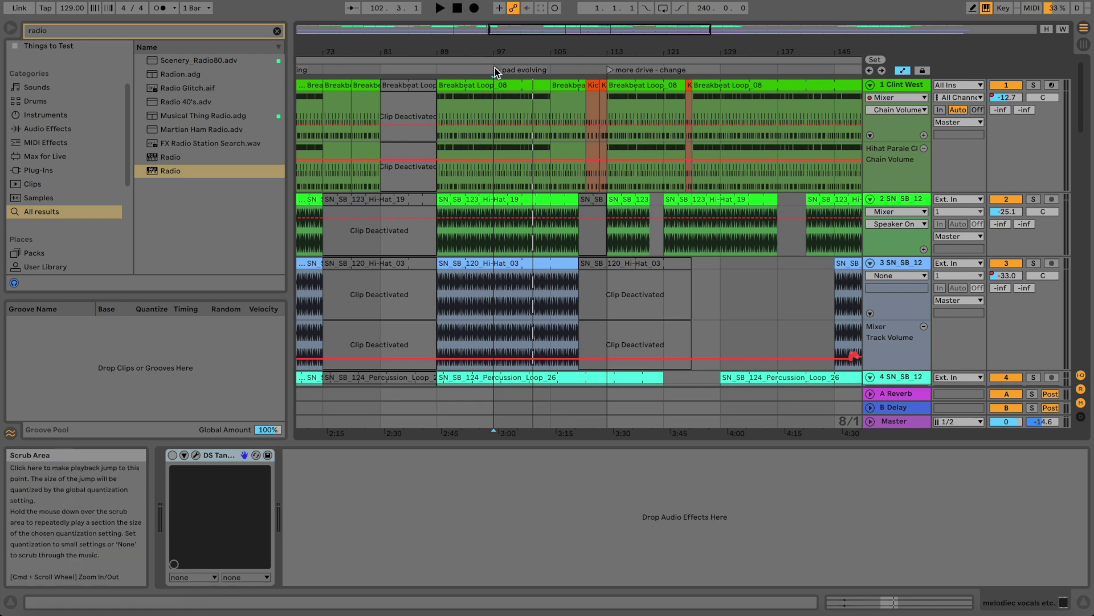
drag(492, 46, 489, 41)
scroll(542, 202, down, 10)
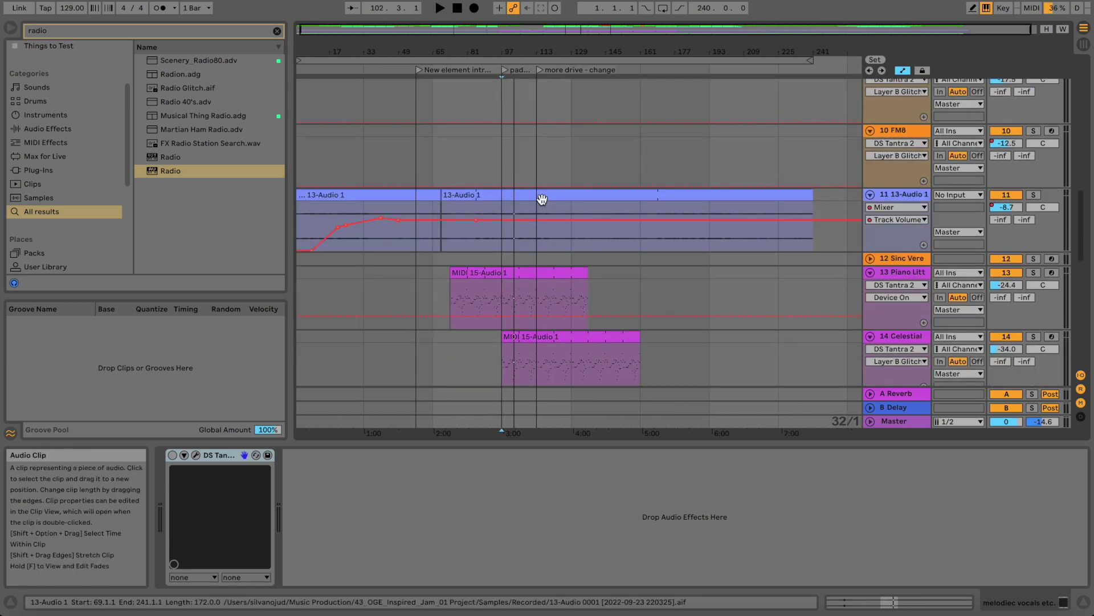